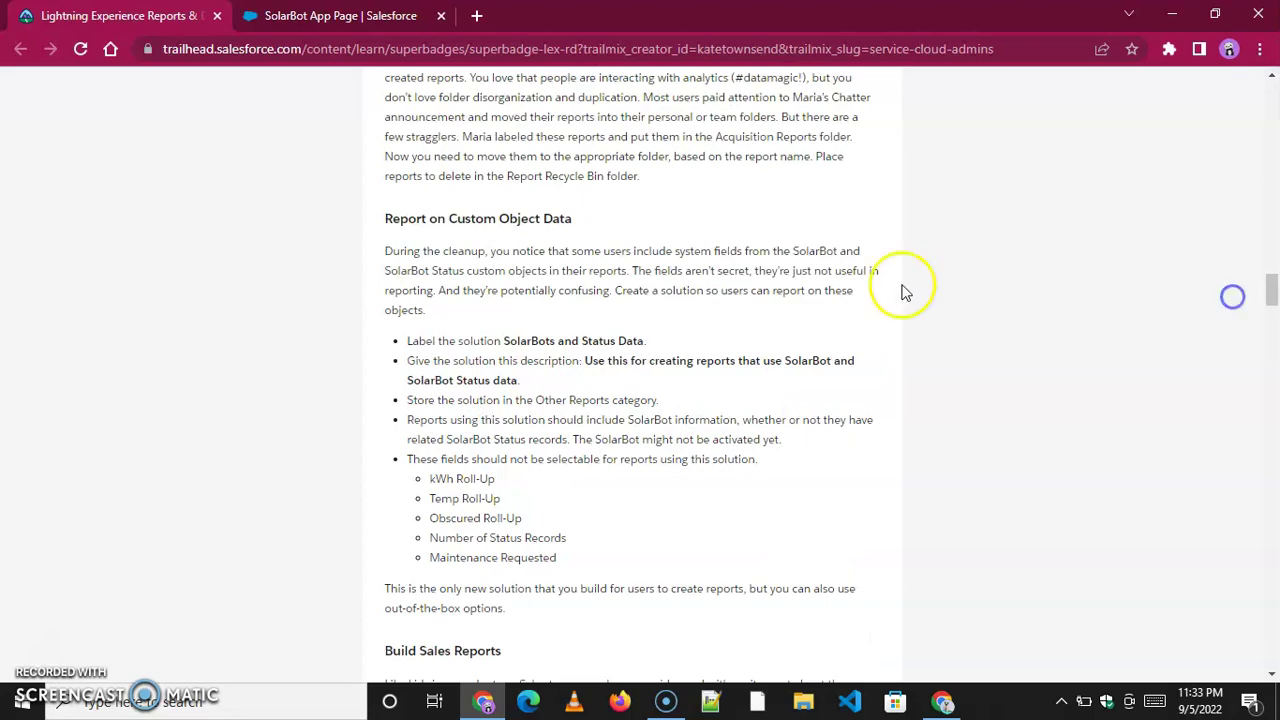
- Copy the report name "SolarBot Loyalty Revenue" from the Implement the Executive Report section of the superbadge requirements
scroll(594, 371, down, 5)
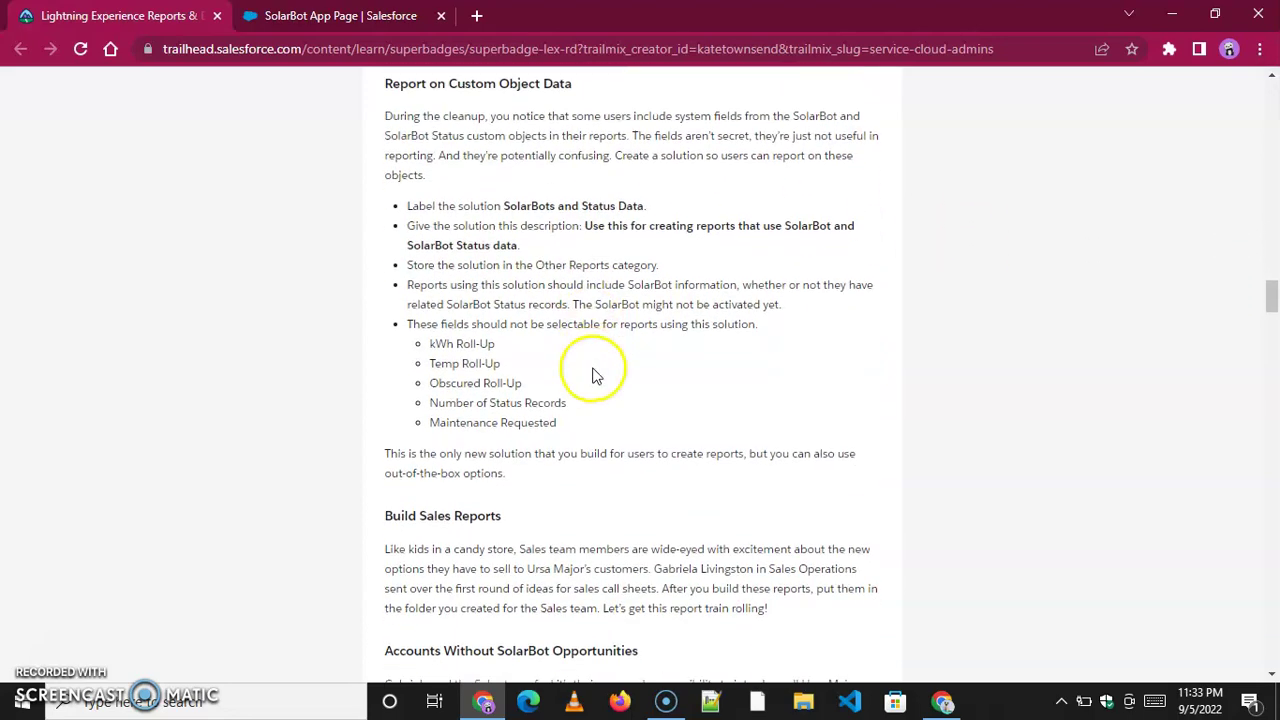
scroll(594, 393, down, 8)
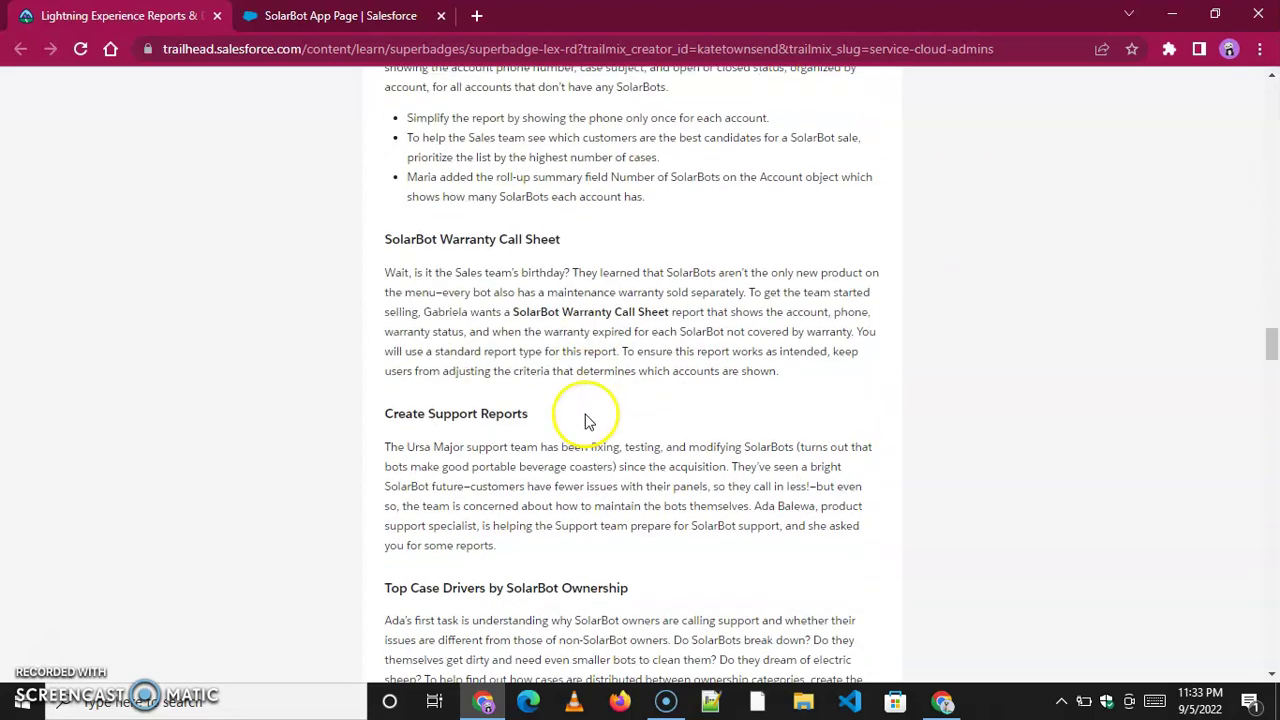
scroll(578, 430, down, 8)
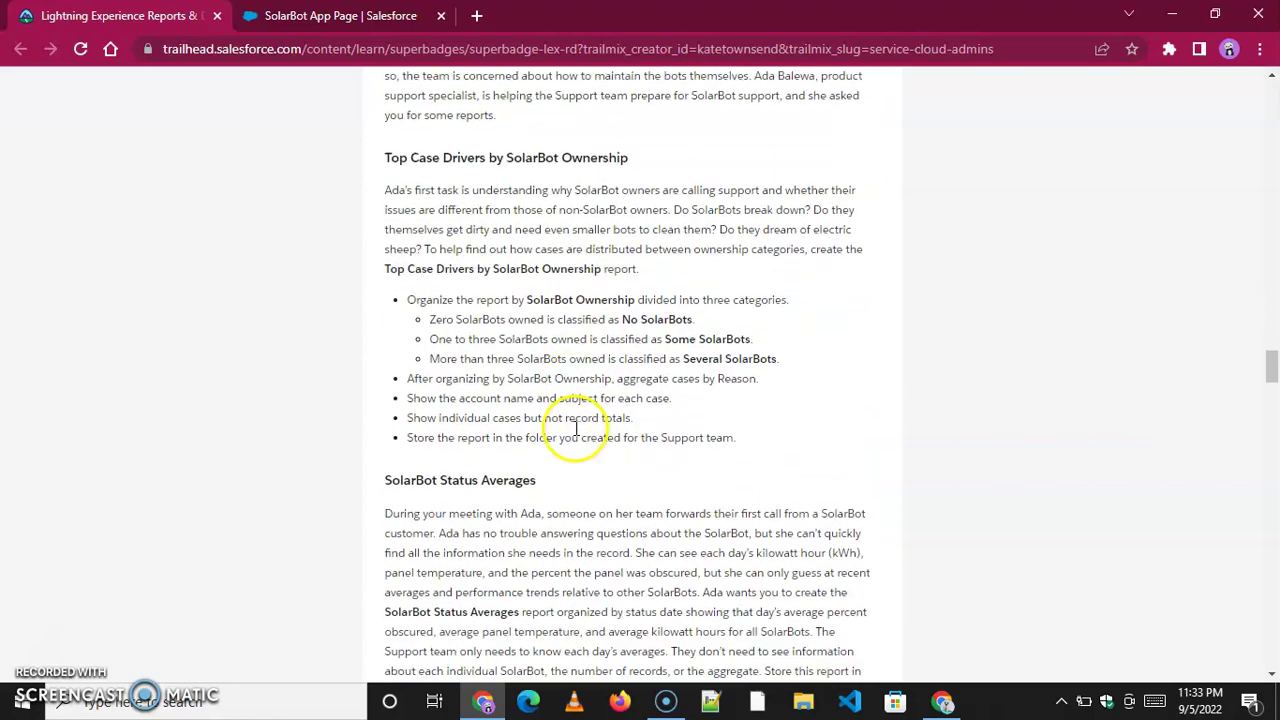
scroll(578, 440, down, 4)
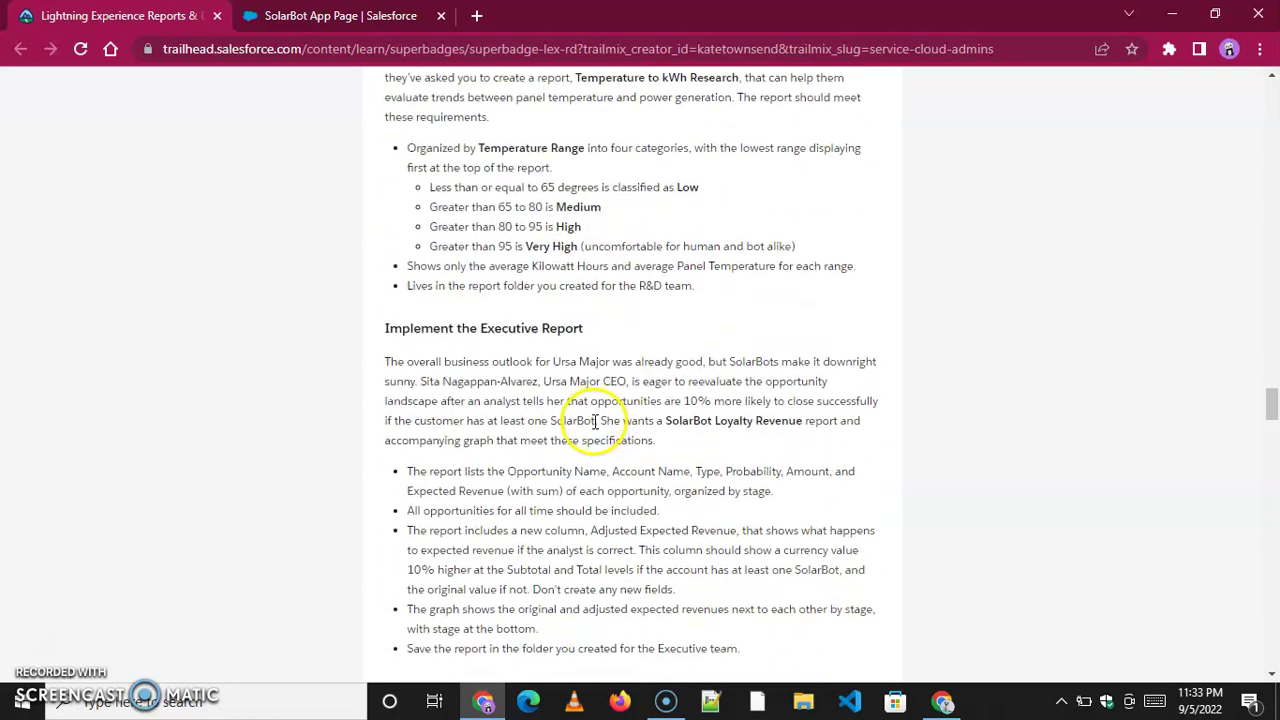
drag(666, 204, 795, 204)
right_click(801, 204)
click(800, 214)
- Switch to the Salesforce org and start a new report using the Opportunities report type
click(365, 18)
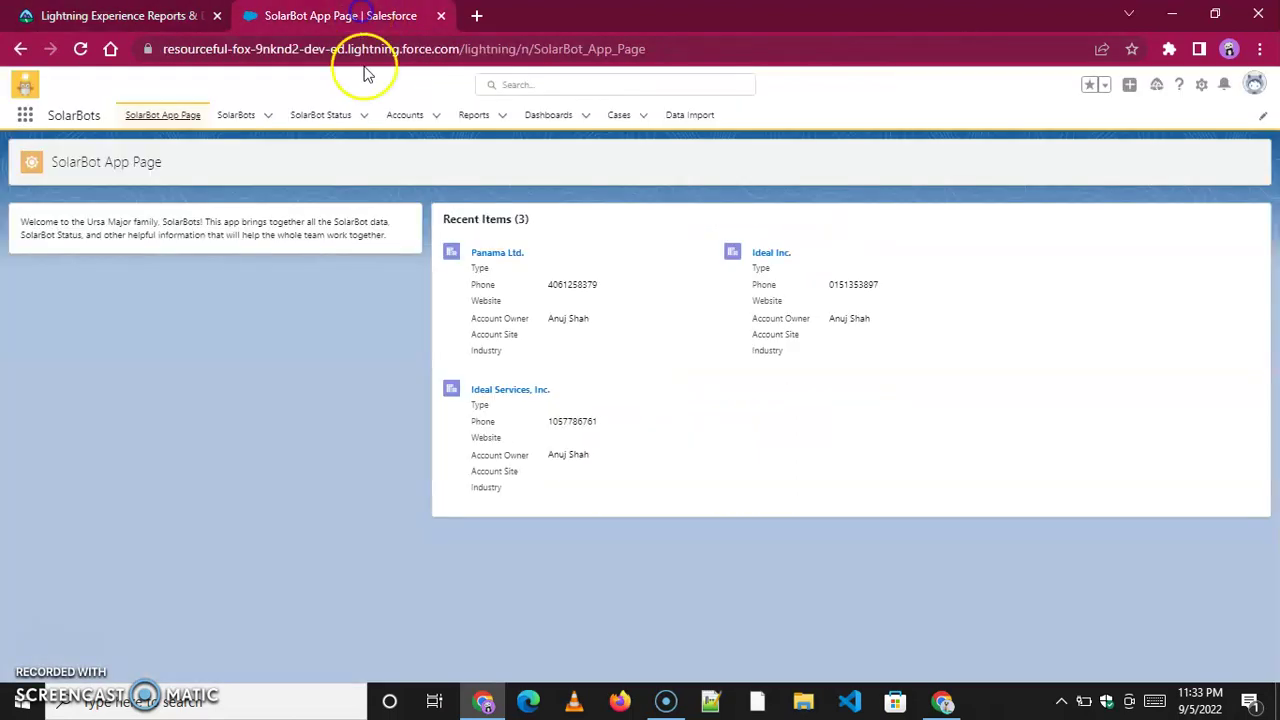
click(492, 132)
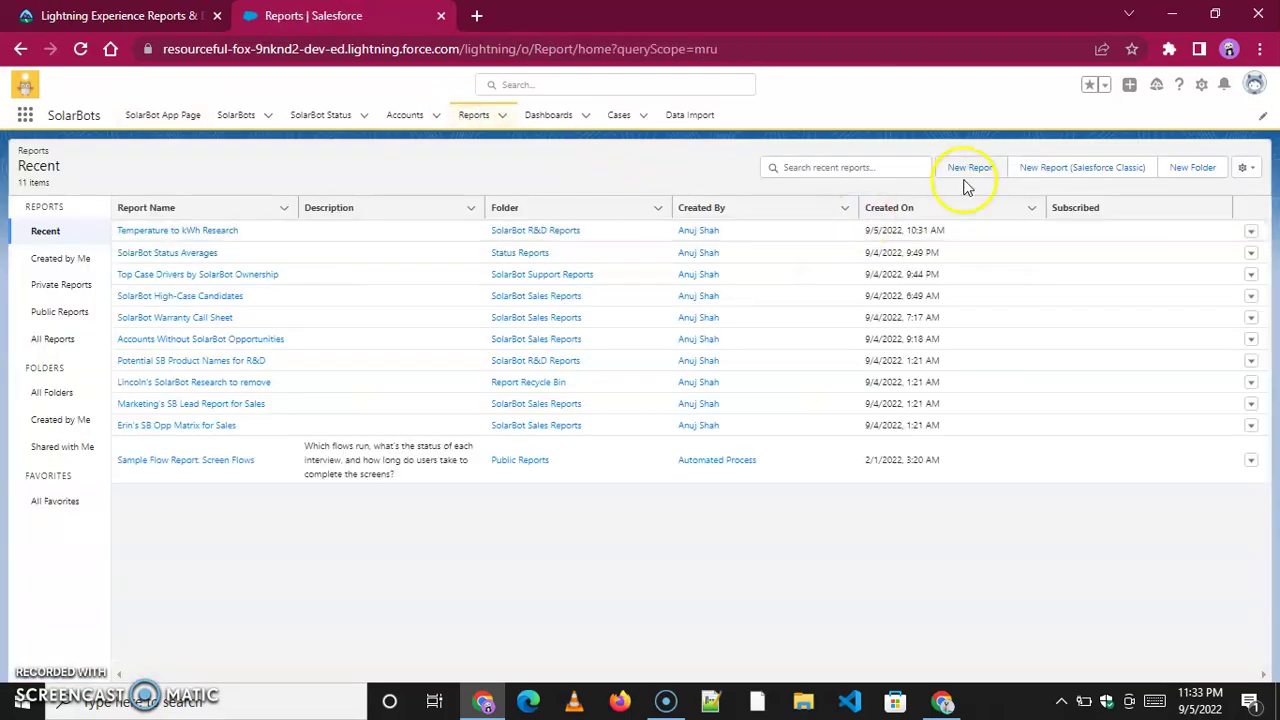
click(966, 168)
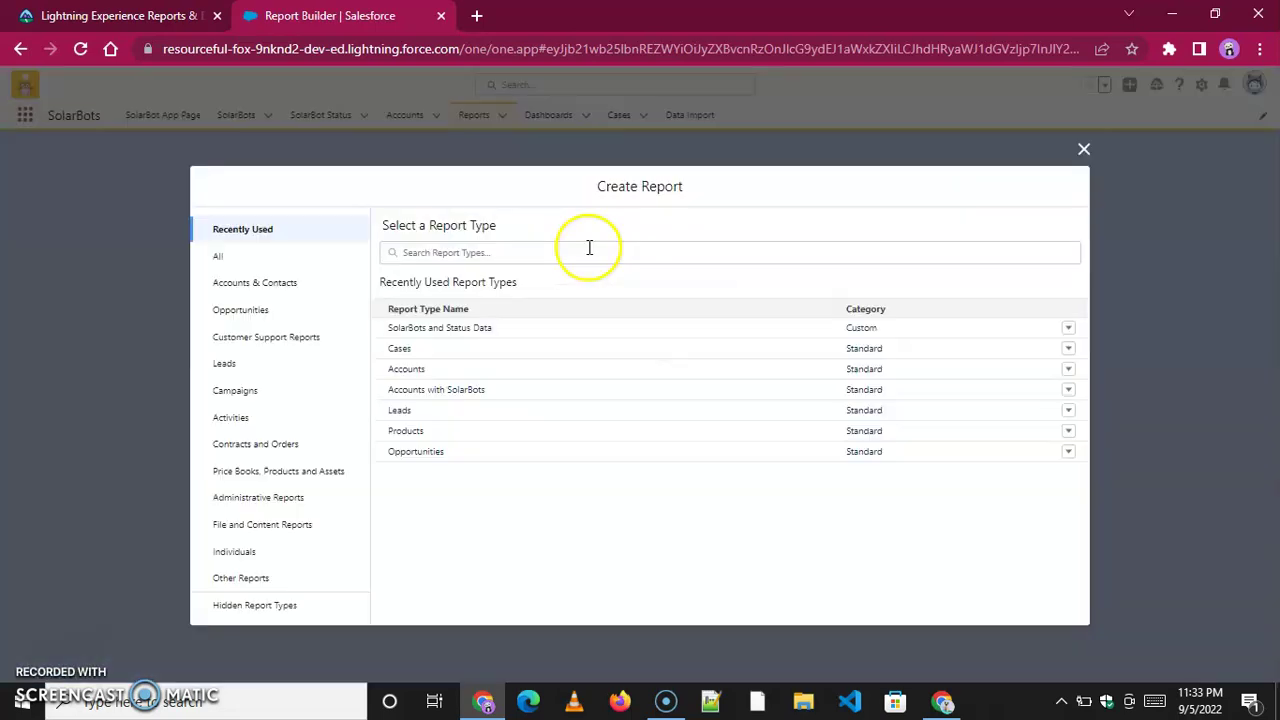
click(405, 458)
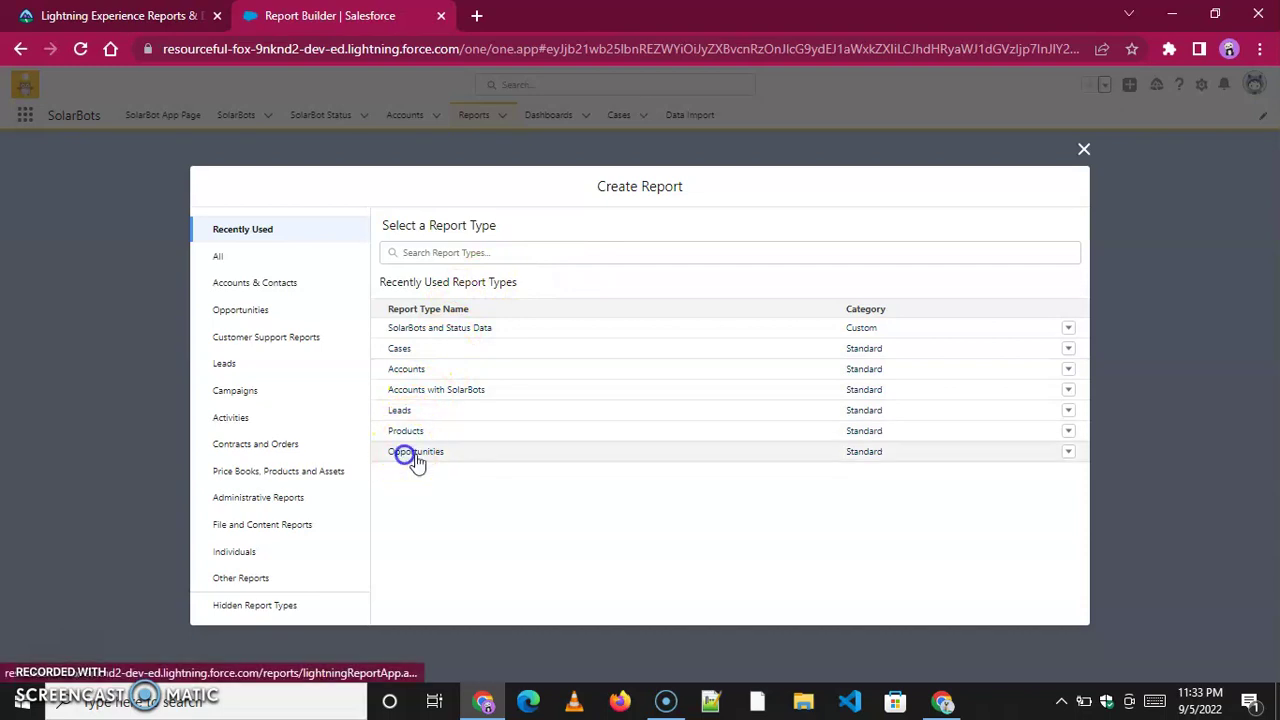
click(900, 316)
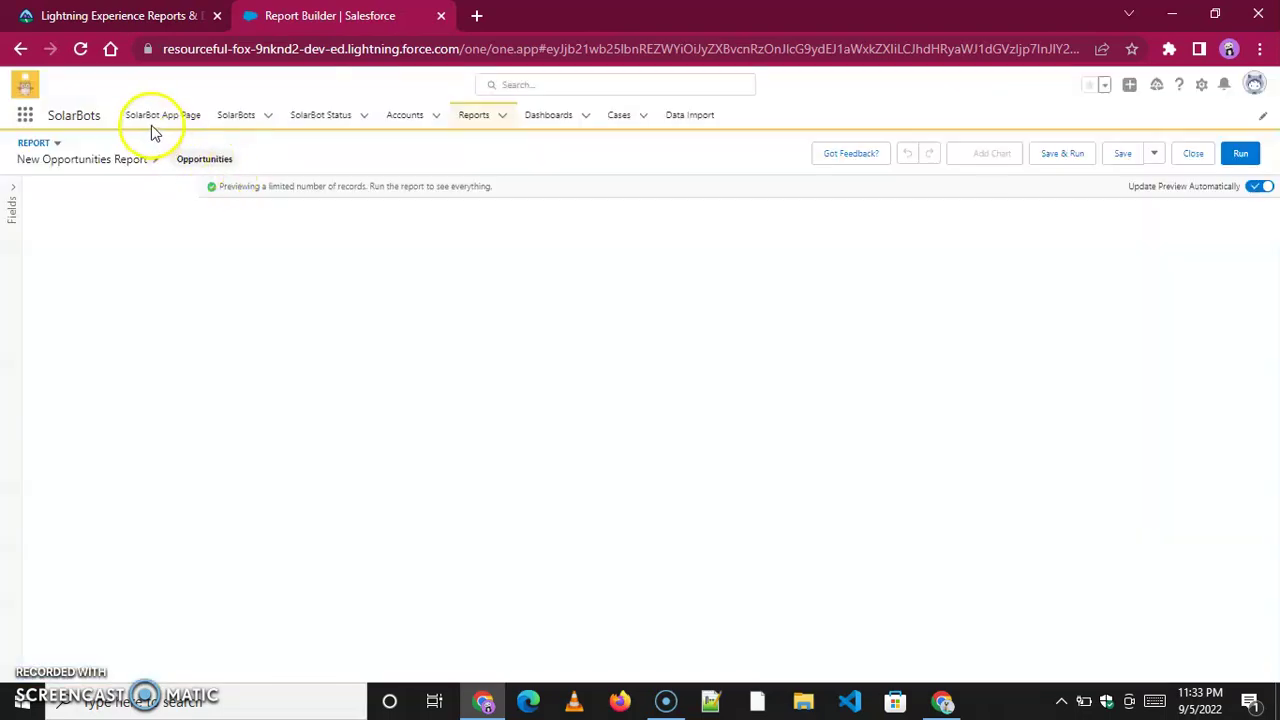
- Rename the new opportunities report as "SolarBot Loyalty Revenue" using the copied name
click(156, 163)
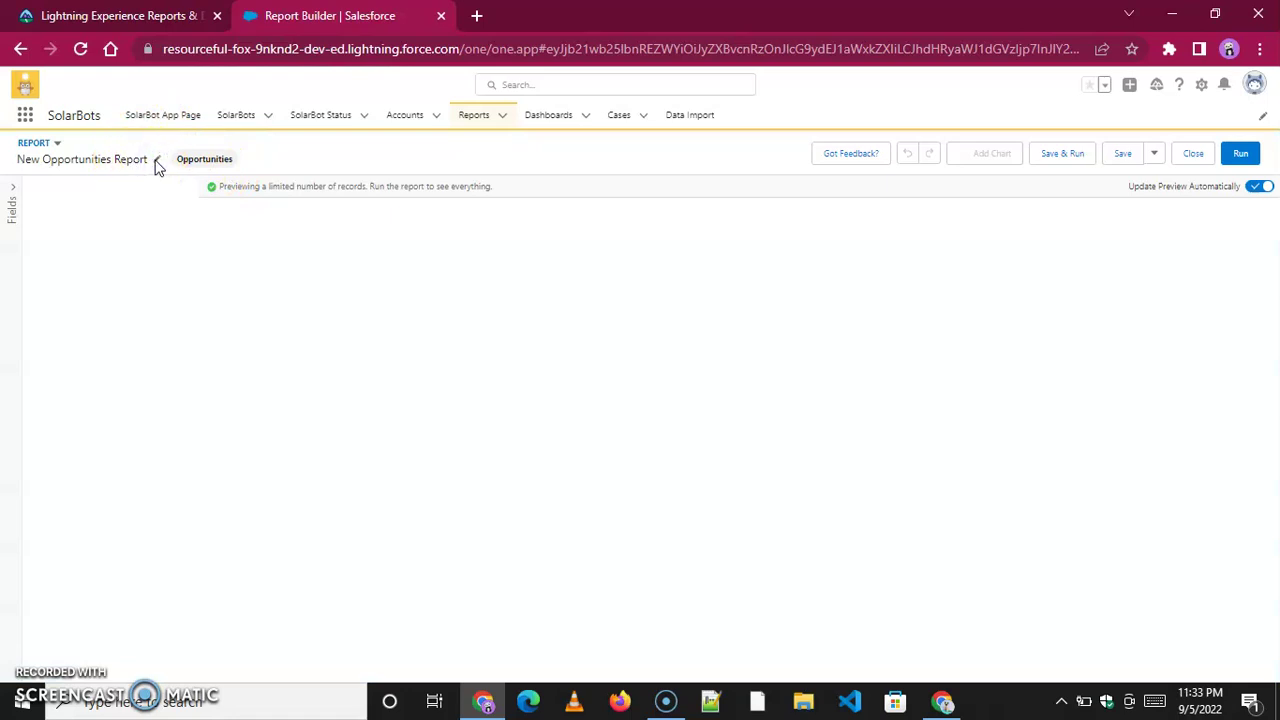
click(169, 157)
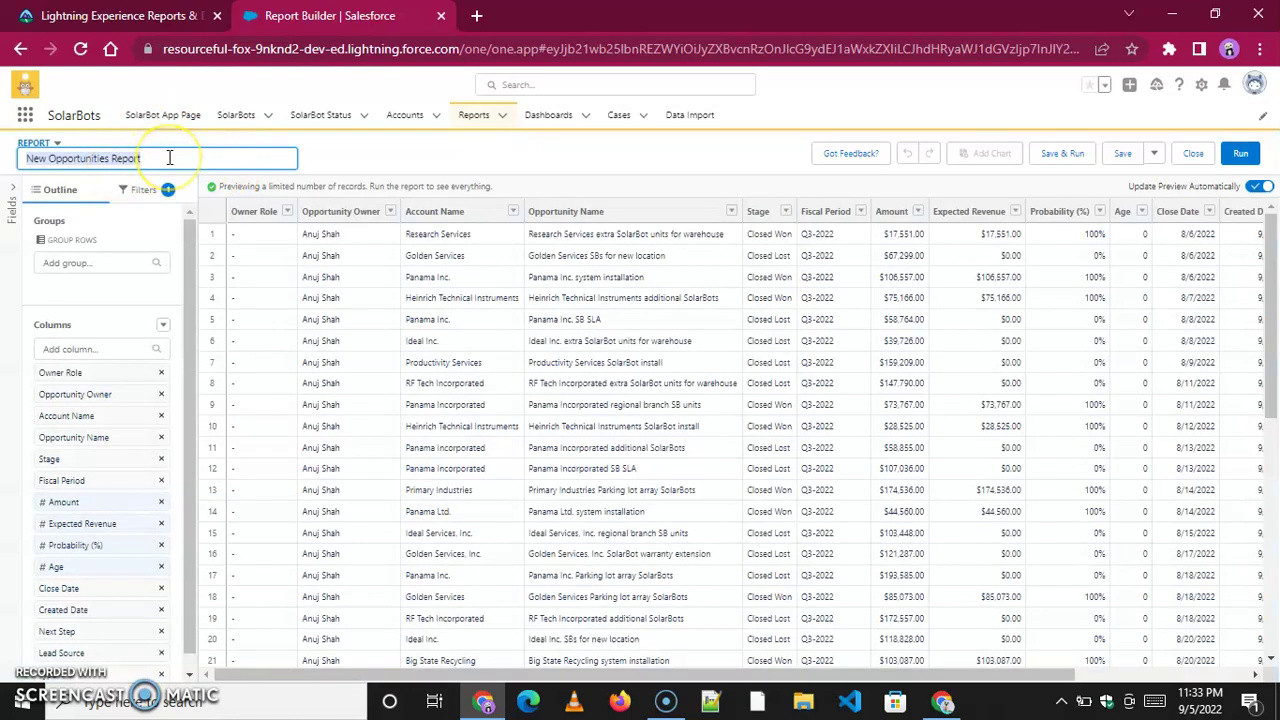
key(BackSpace)
key(ctrl+v)
click(150, 265)
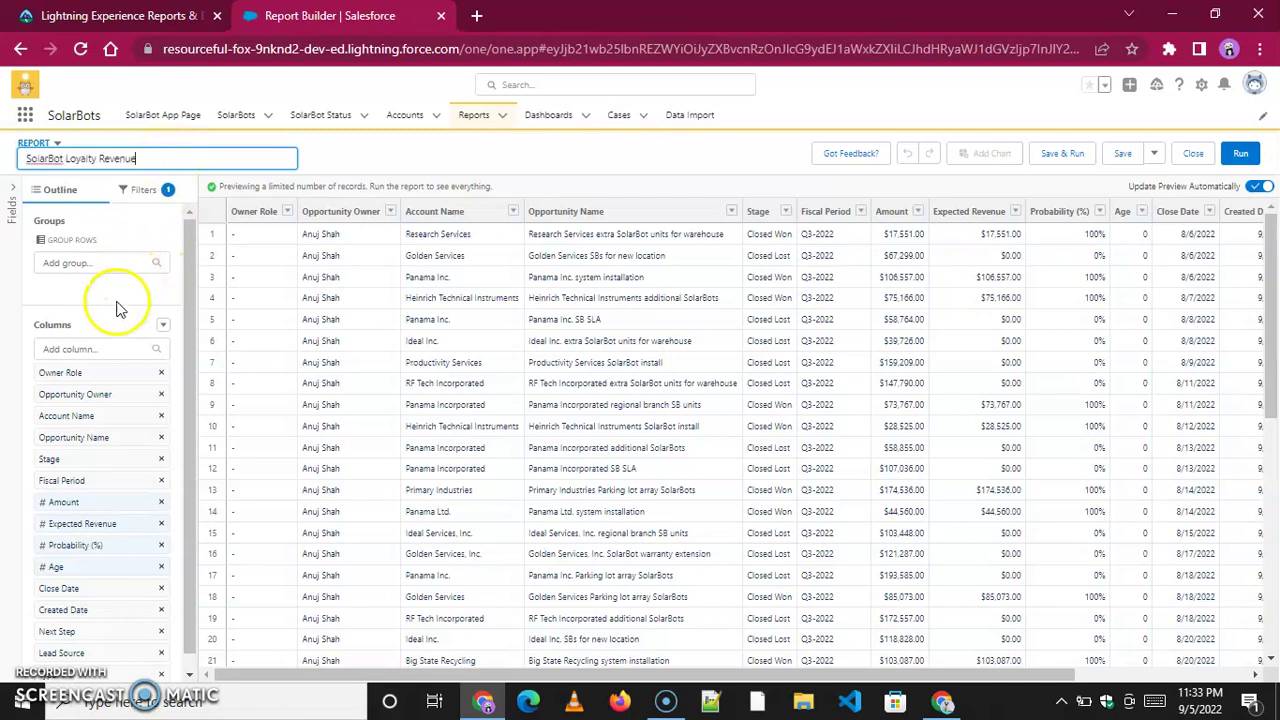
- Remove all default columns from the SolarBot Loyalty Revenue report
scroll(230, 365, down, 2)
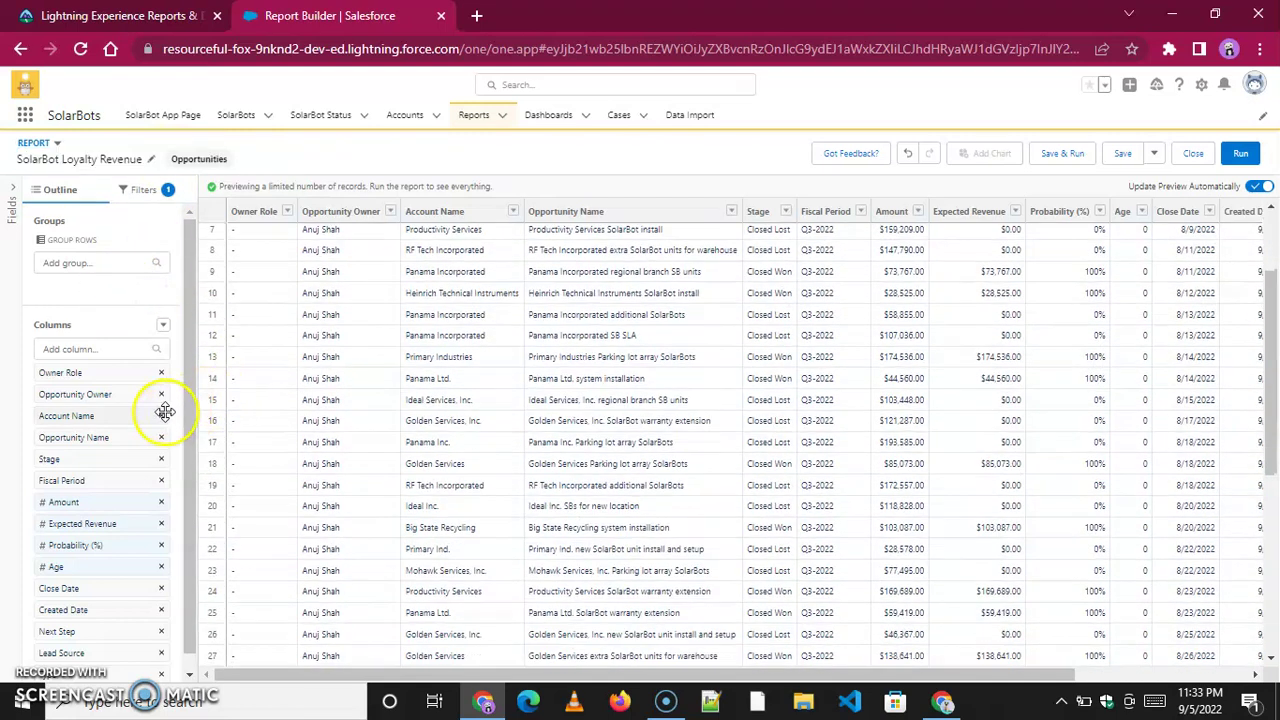
click(163, 326)
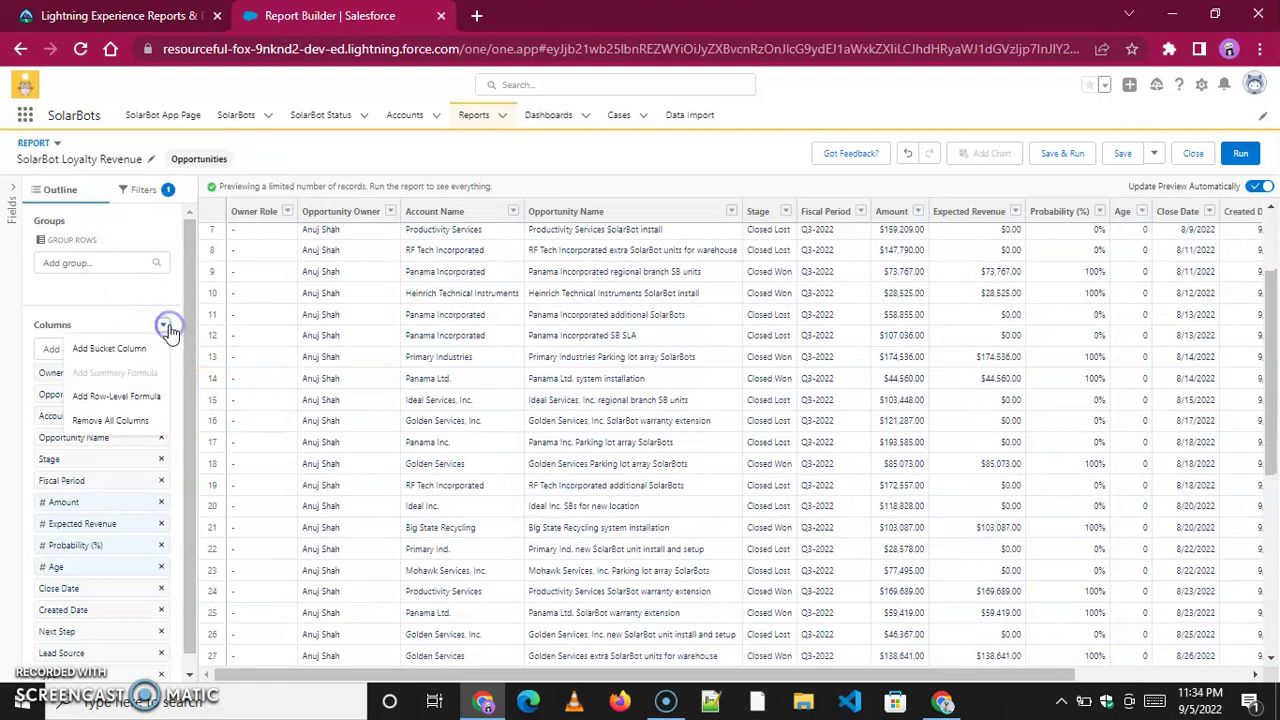
click(110, 425)
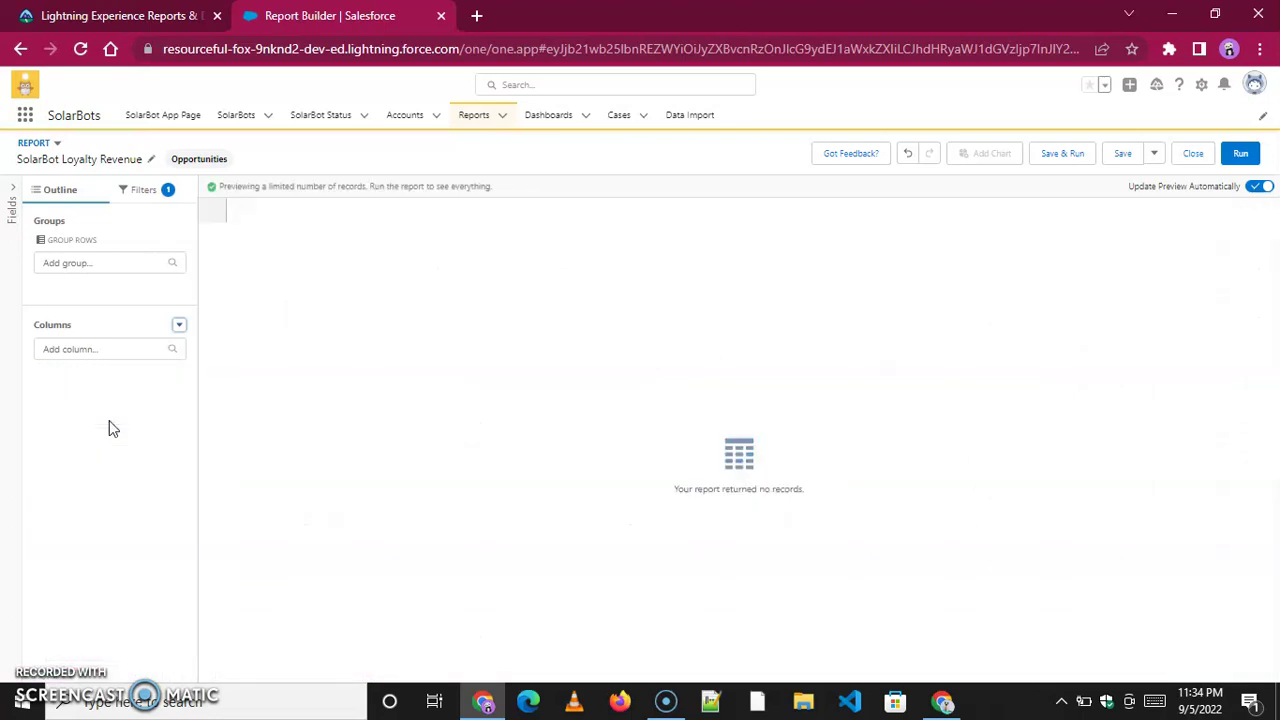
- Add the Opportunity Name and Account Name columns to the report
click(71, 349)
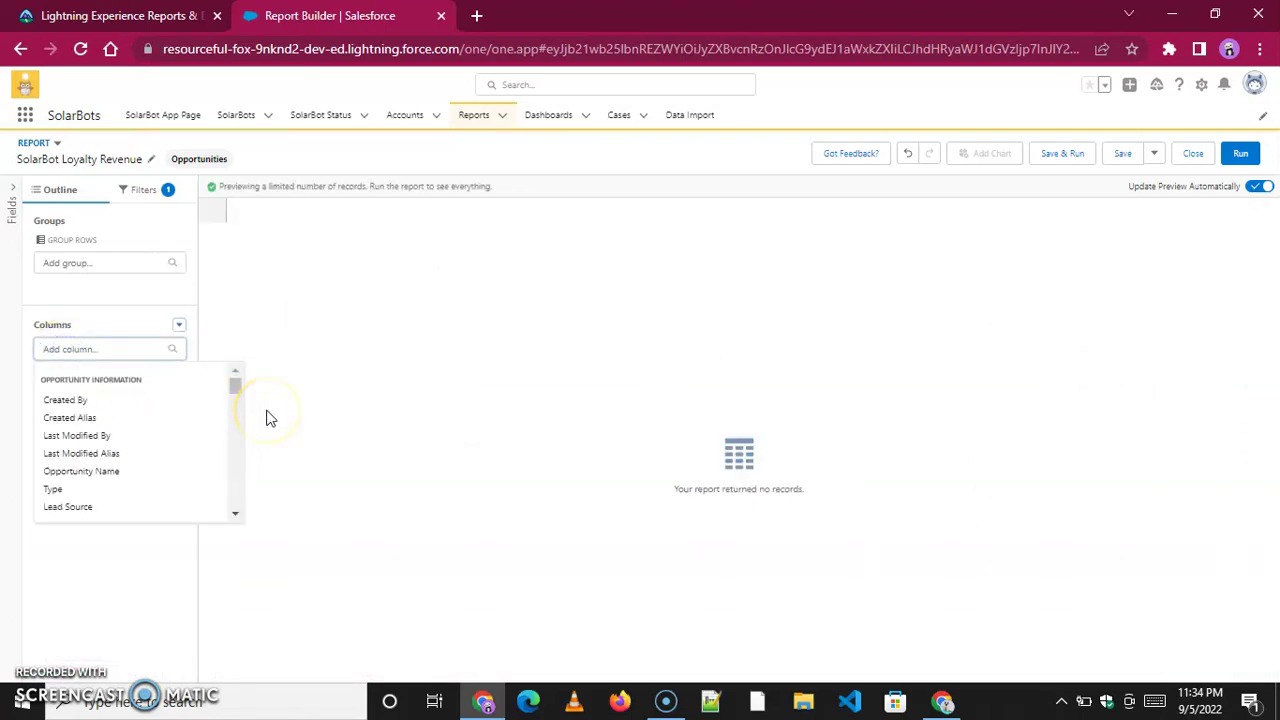
text(opp)
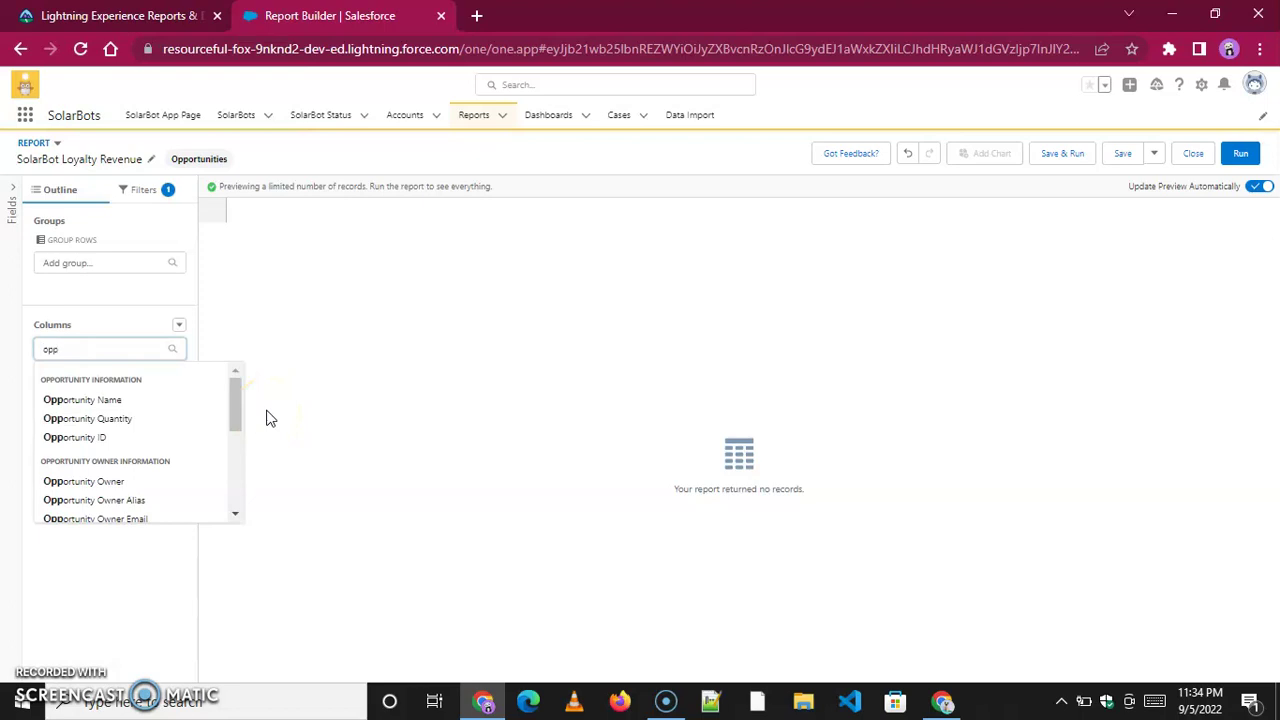
click(83, 400)
click(86, 349)
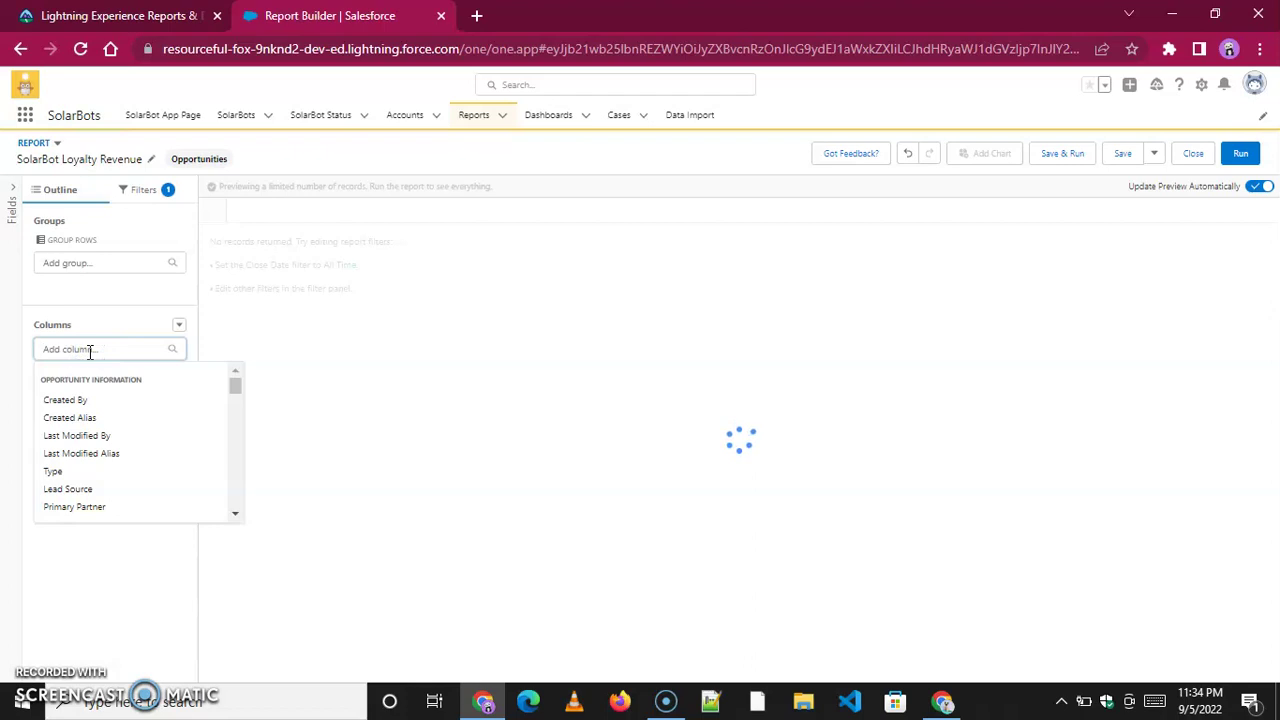
text(Acc)
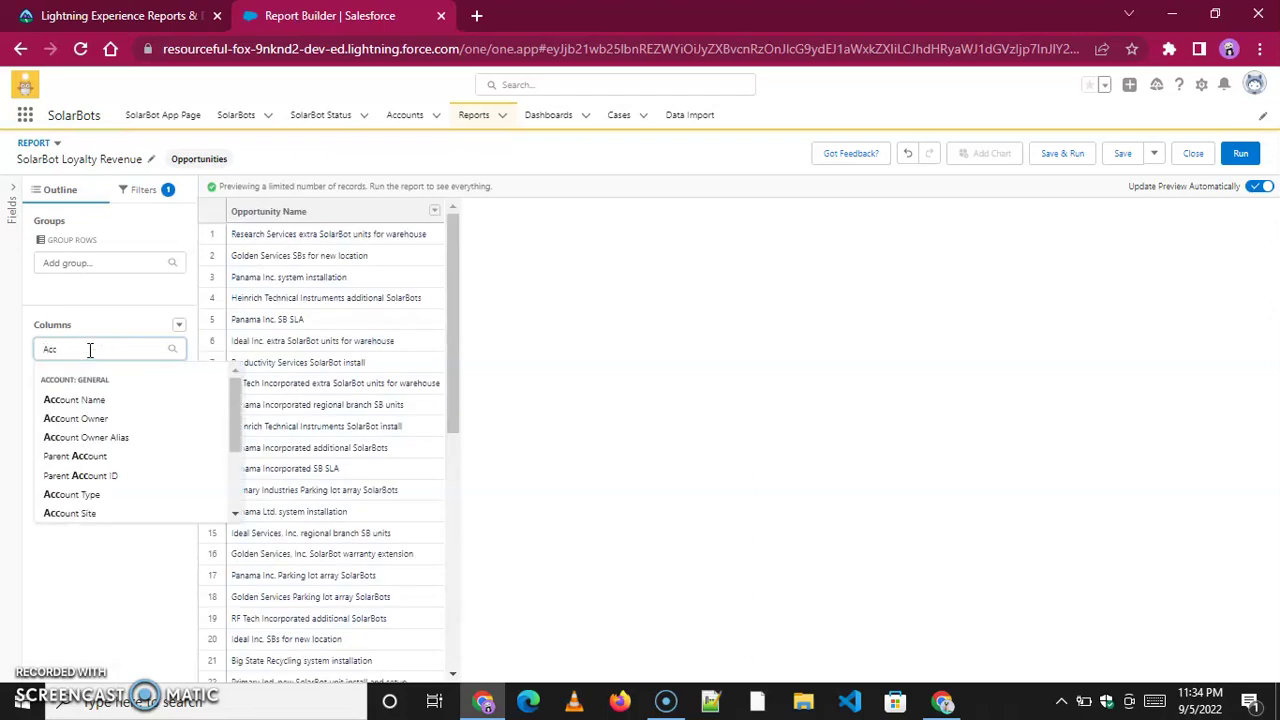
click(83, 400)
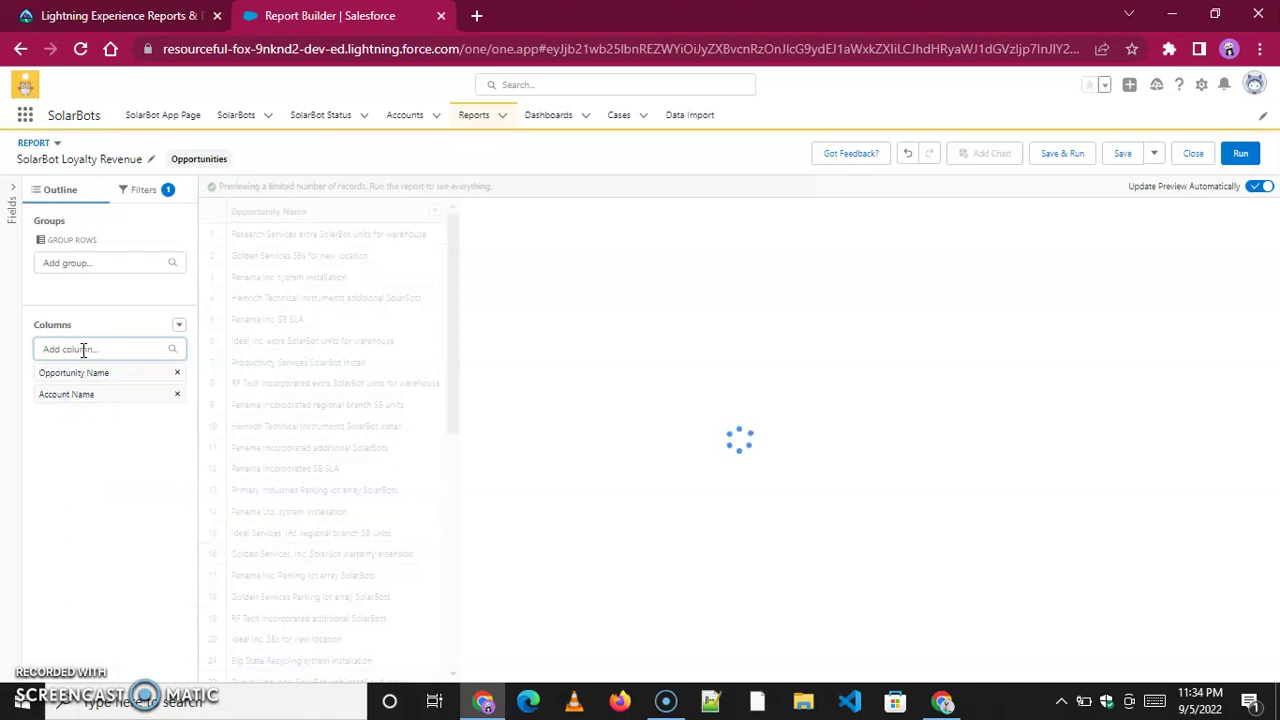
- Add the opportunity Type and Probability (%) columns to the report
text(Typ)
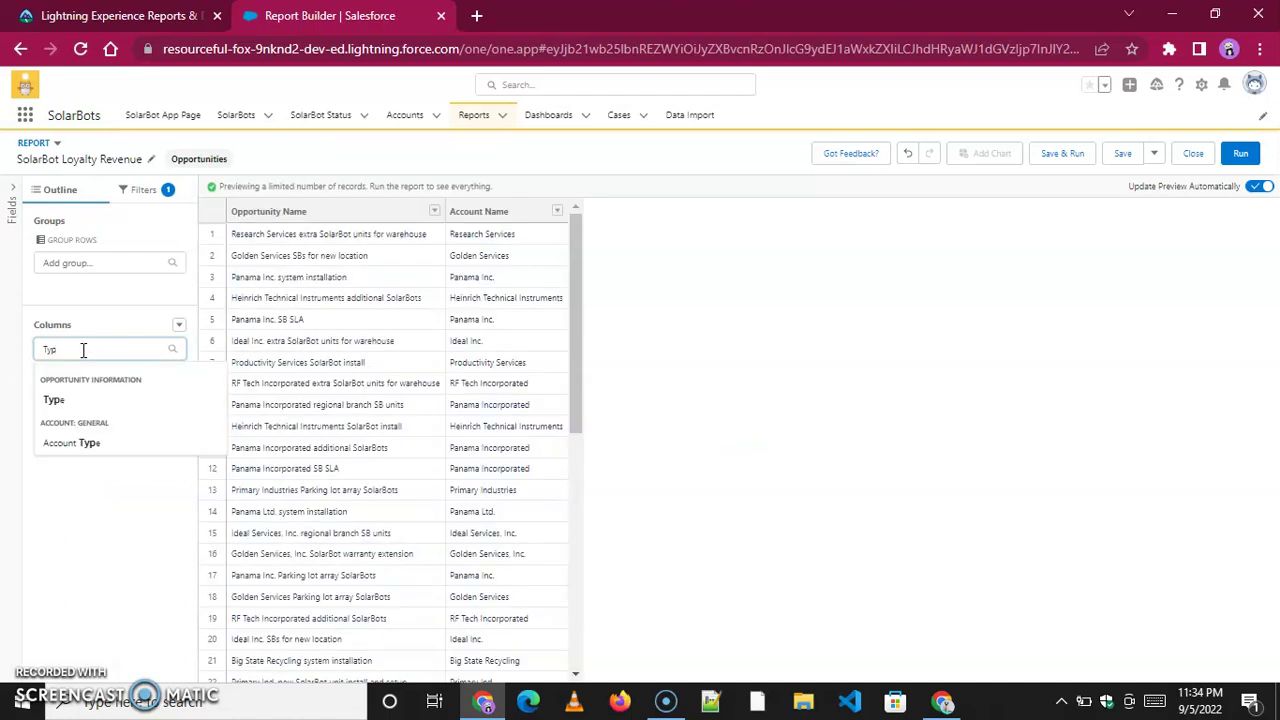
click(55, 400)
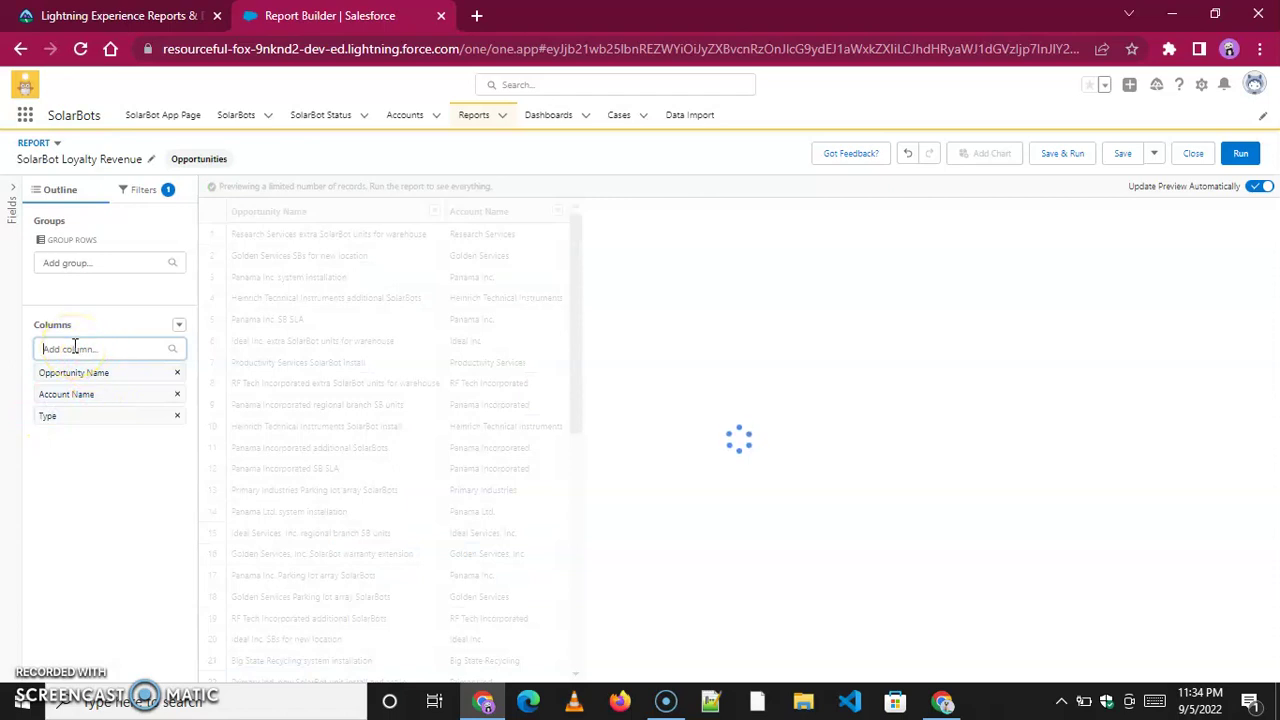
text(Pr)
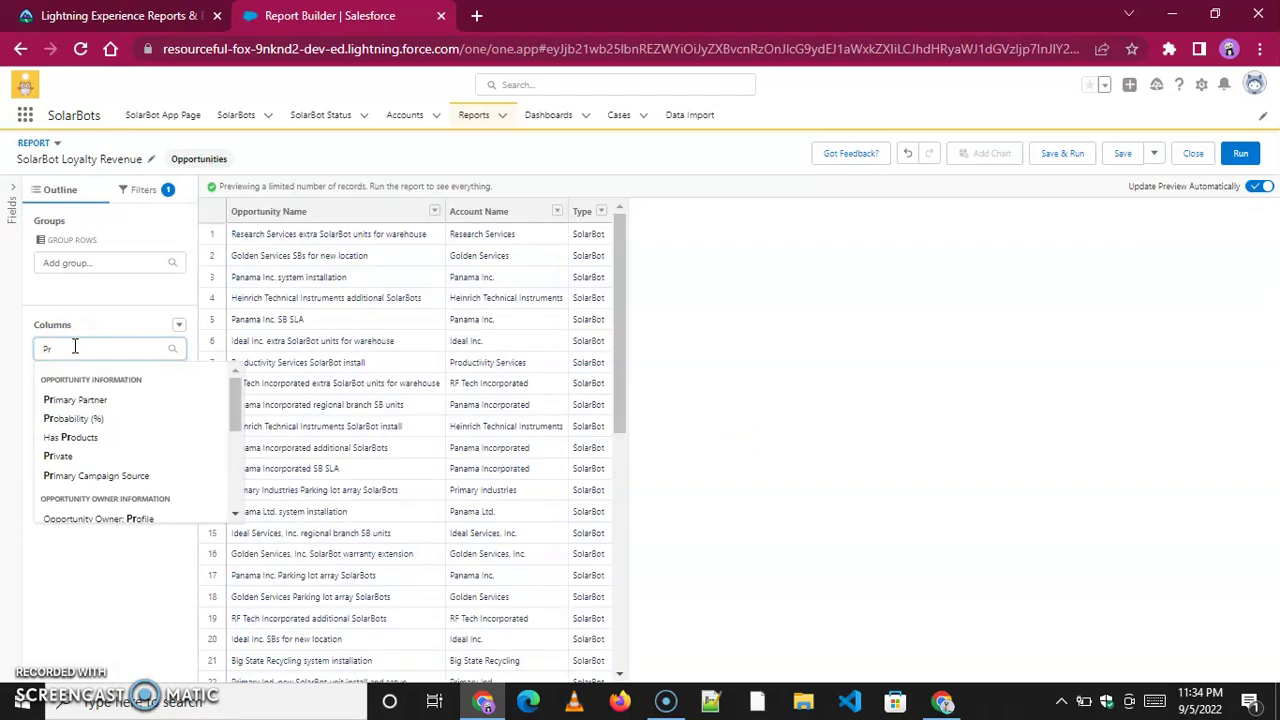
scroll(140, 465, down, 5)
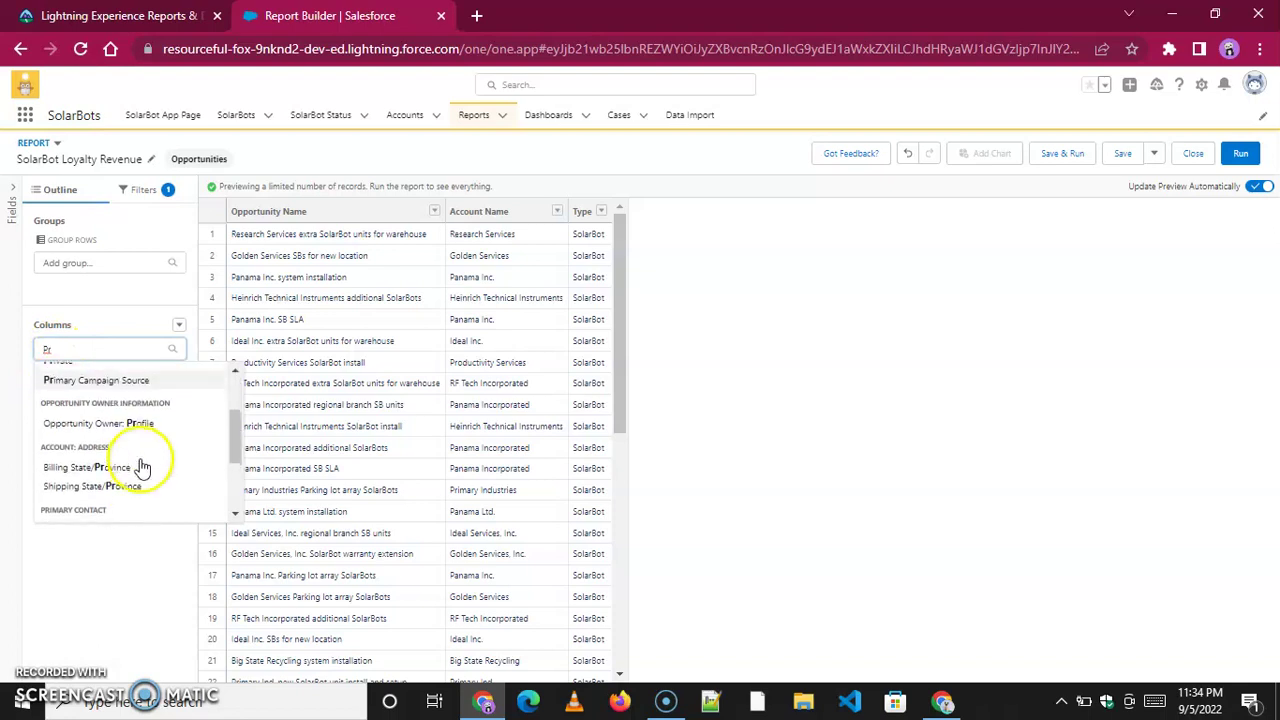
scroll(140, 465, down, 2)
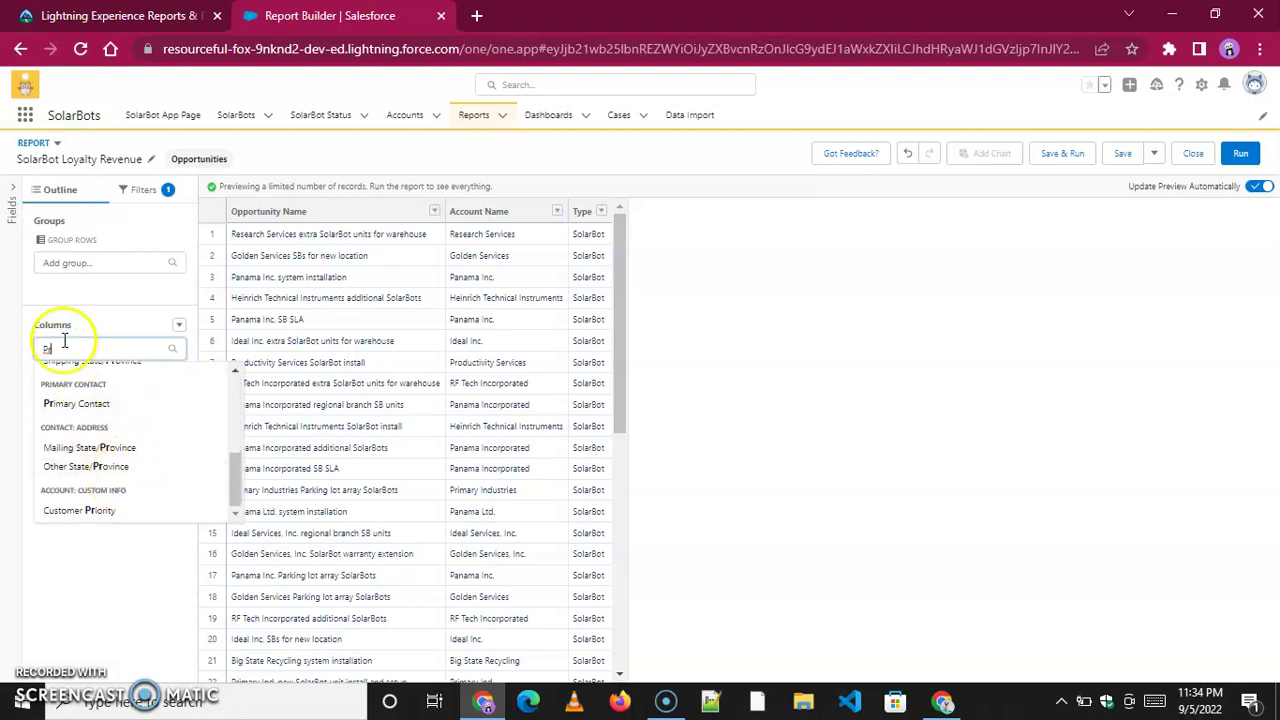
text(o)
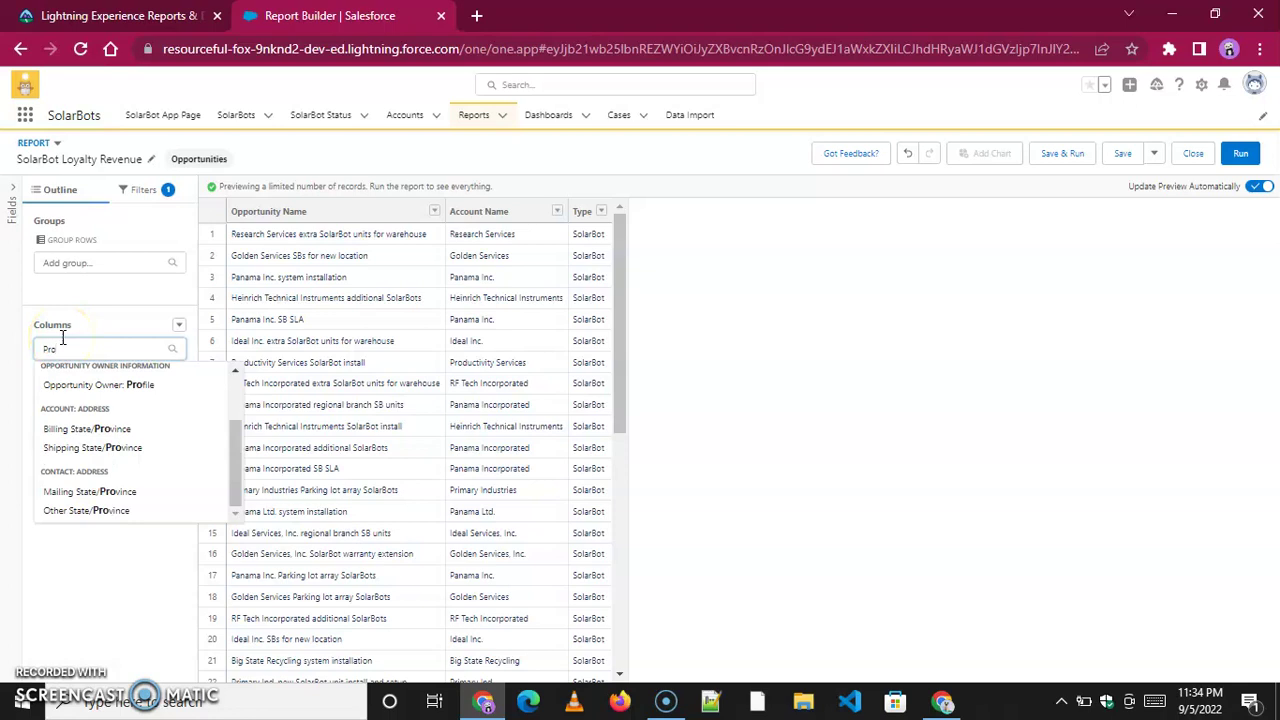
text(b)
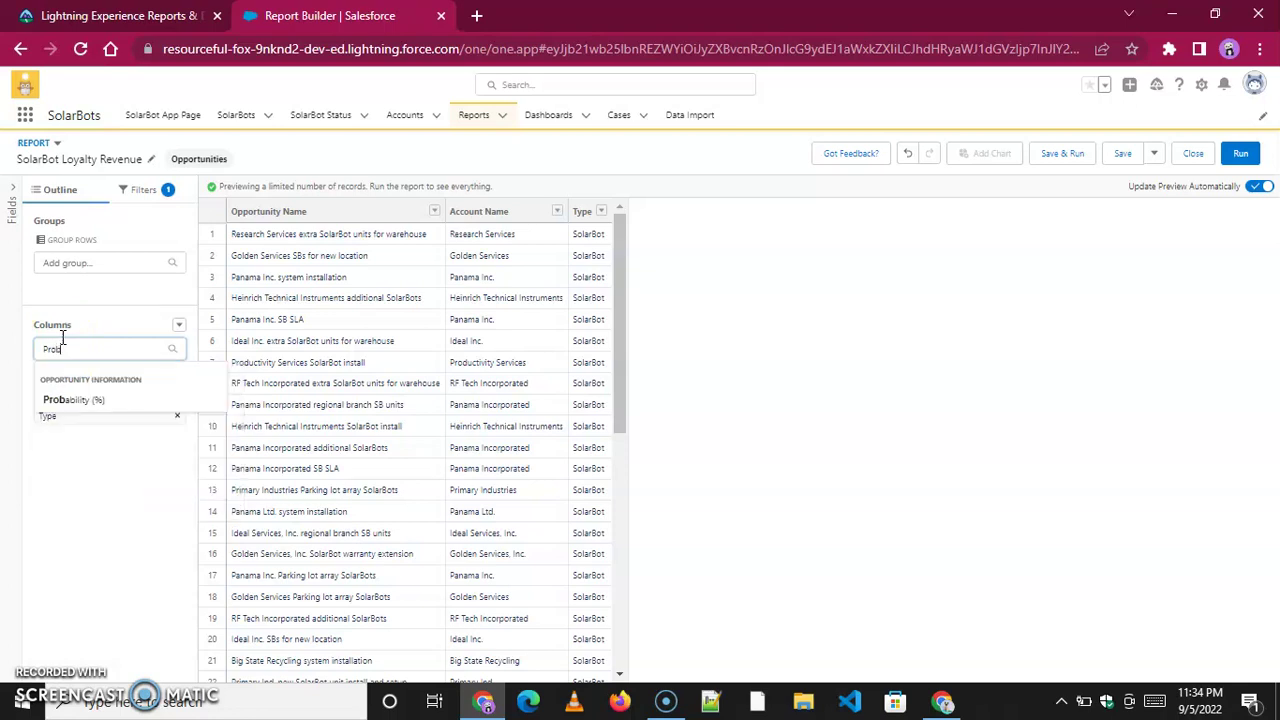
text(a)
click(78, 397)
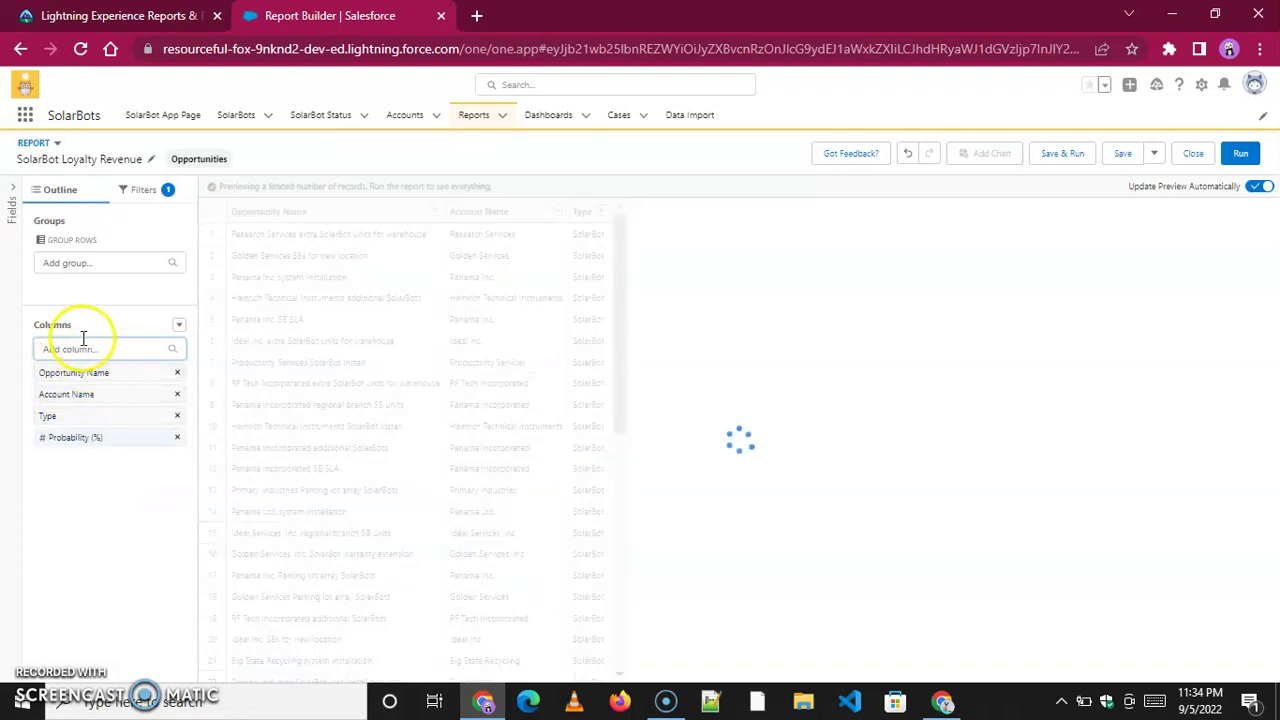
- Add the Expected Revenue column to the report
click(76, 347)
text(Ex)
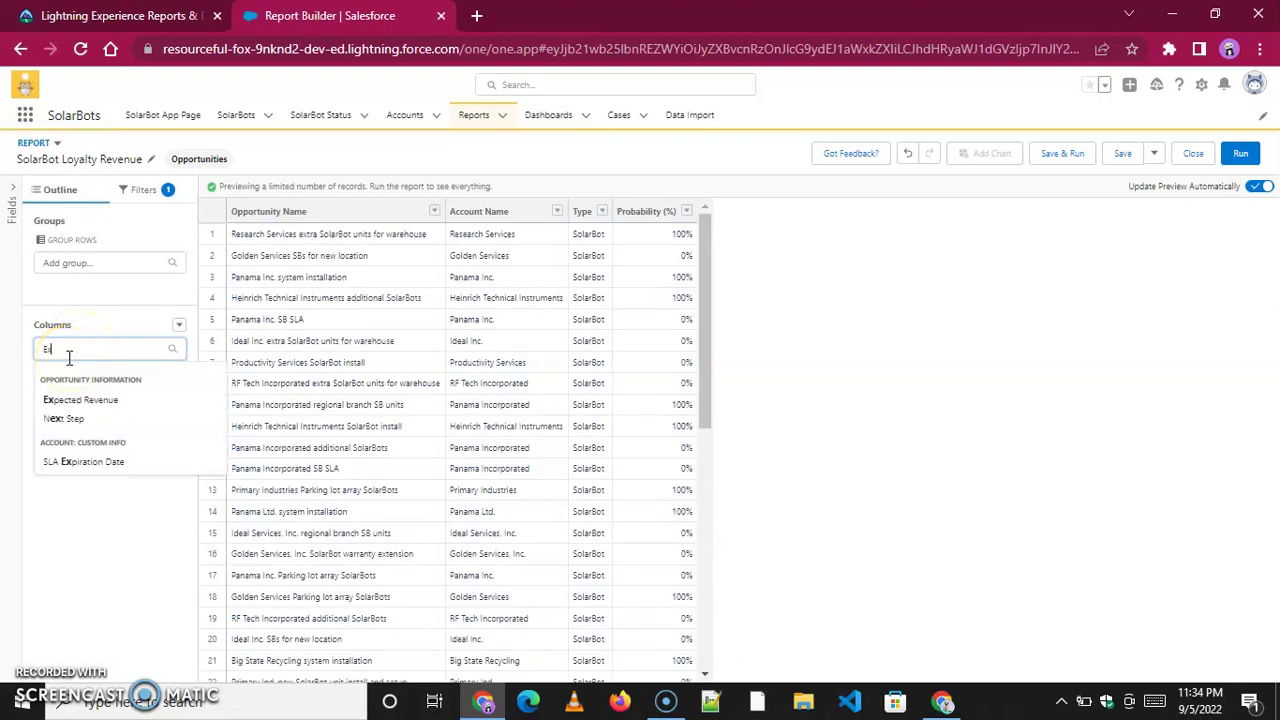
click(77, 402)
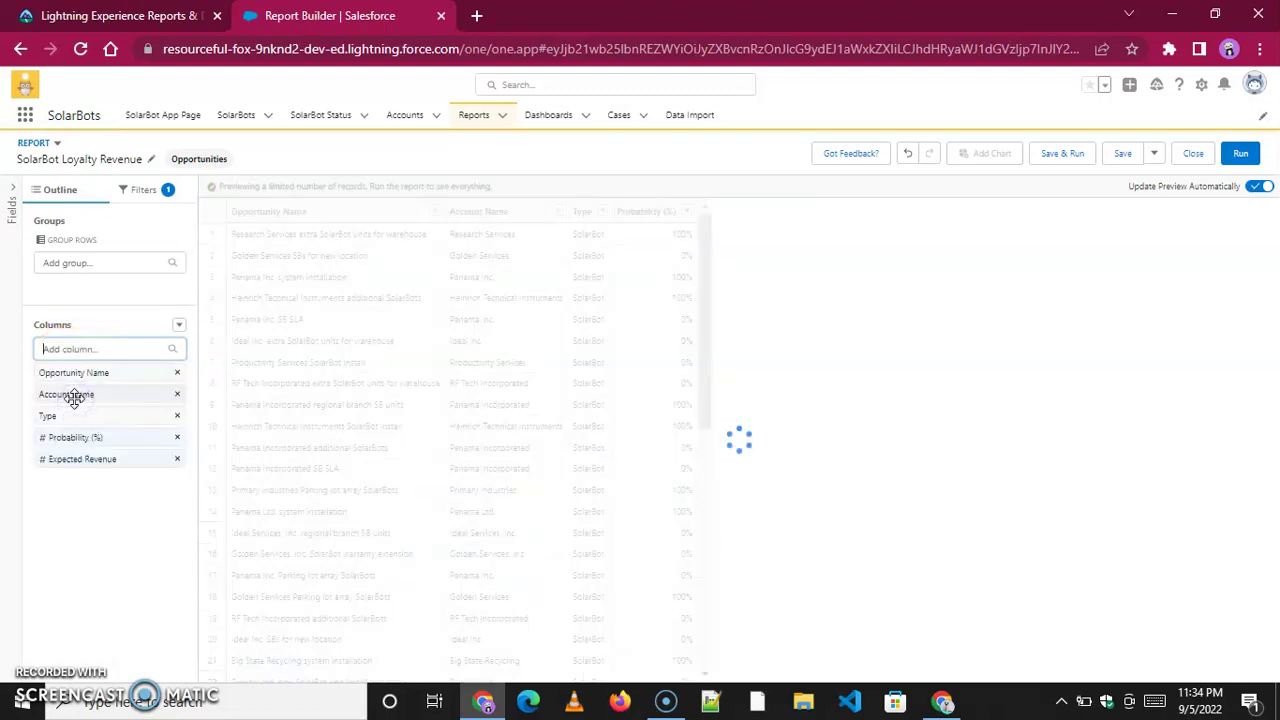
- Group the report rows by the opportunity Stage field
click(63, 265)
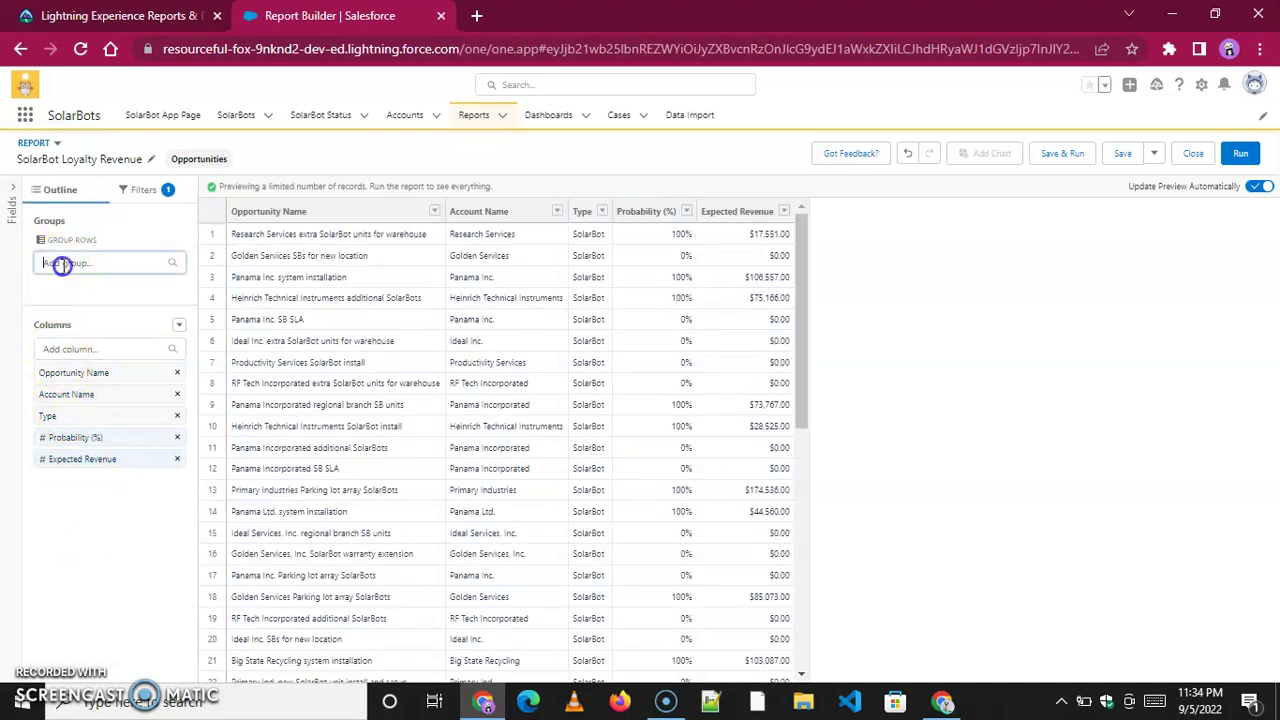
text(stage)
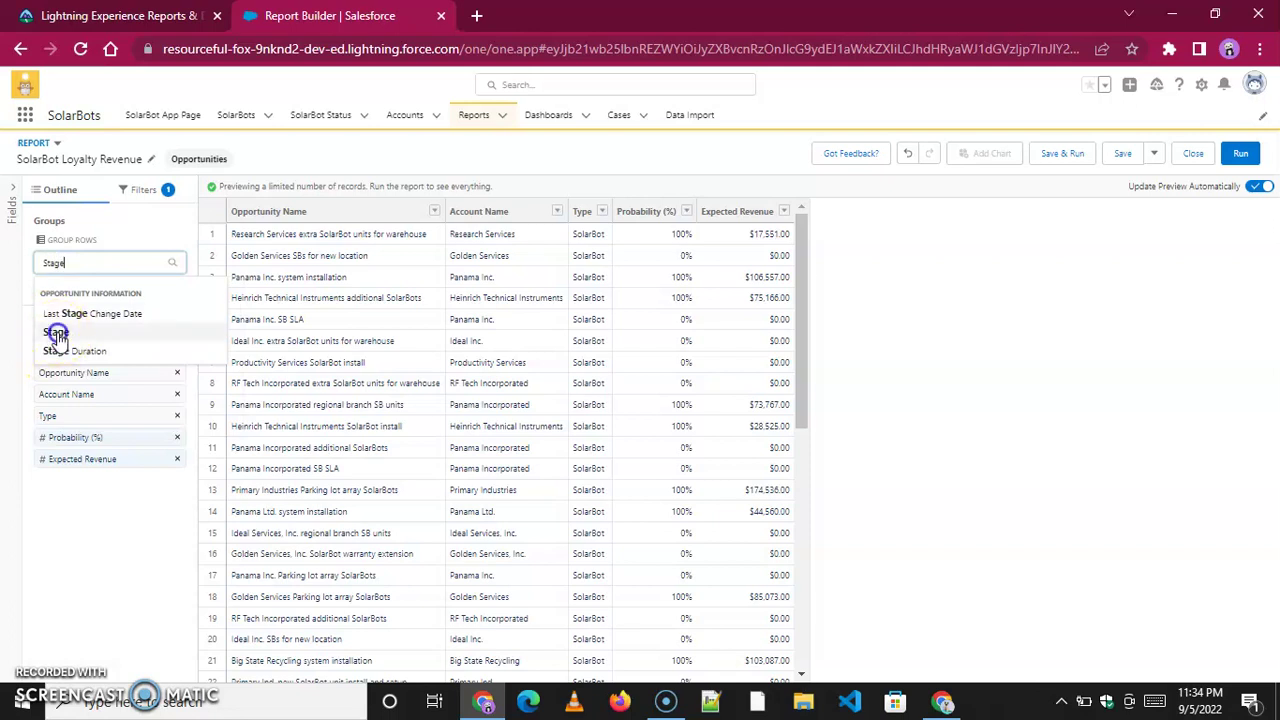
click(56, 332)
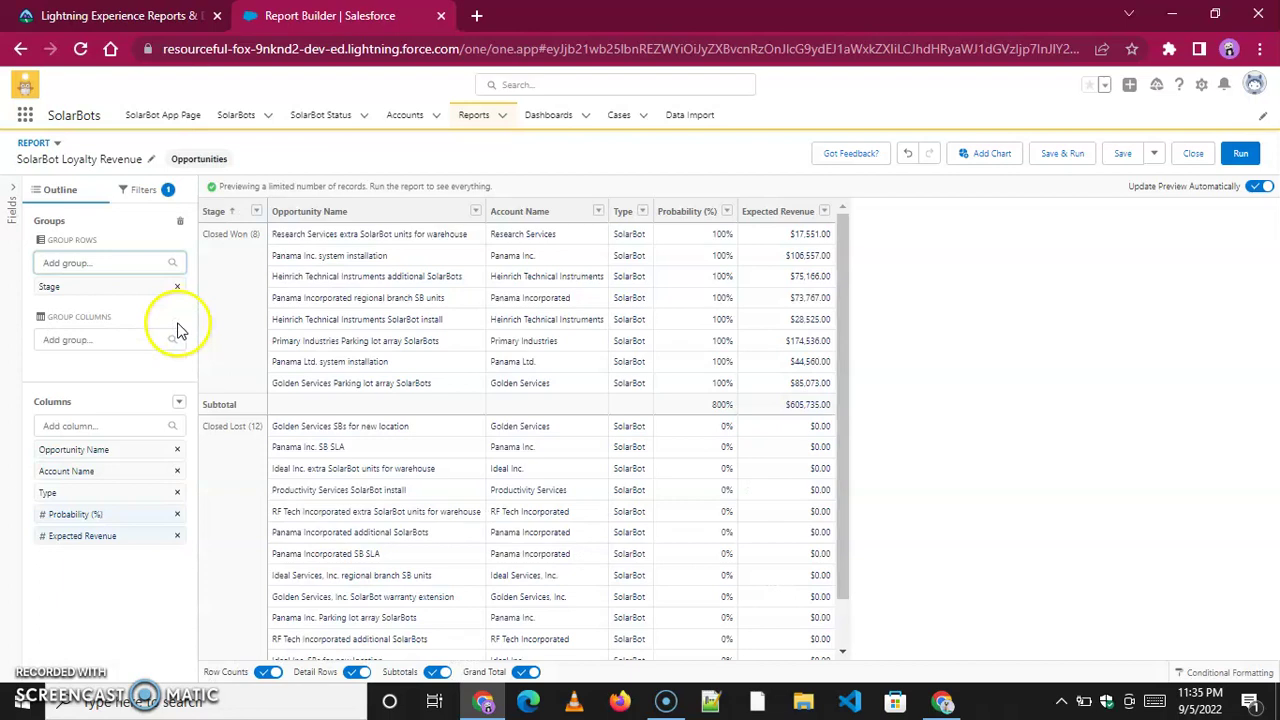
- Add a summary formula column named Adjusted Expected Revenue with Currency as its formula output type
click(179, 402)
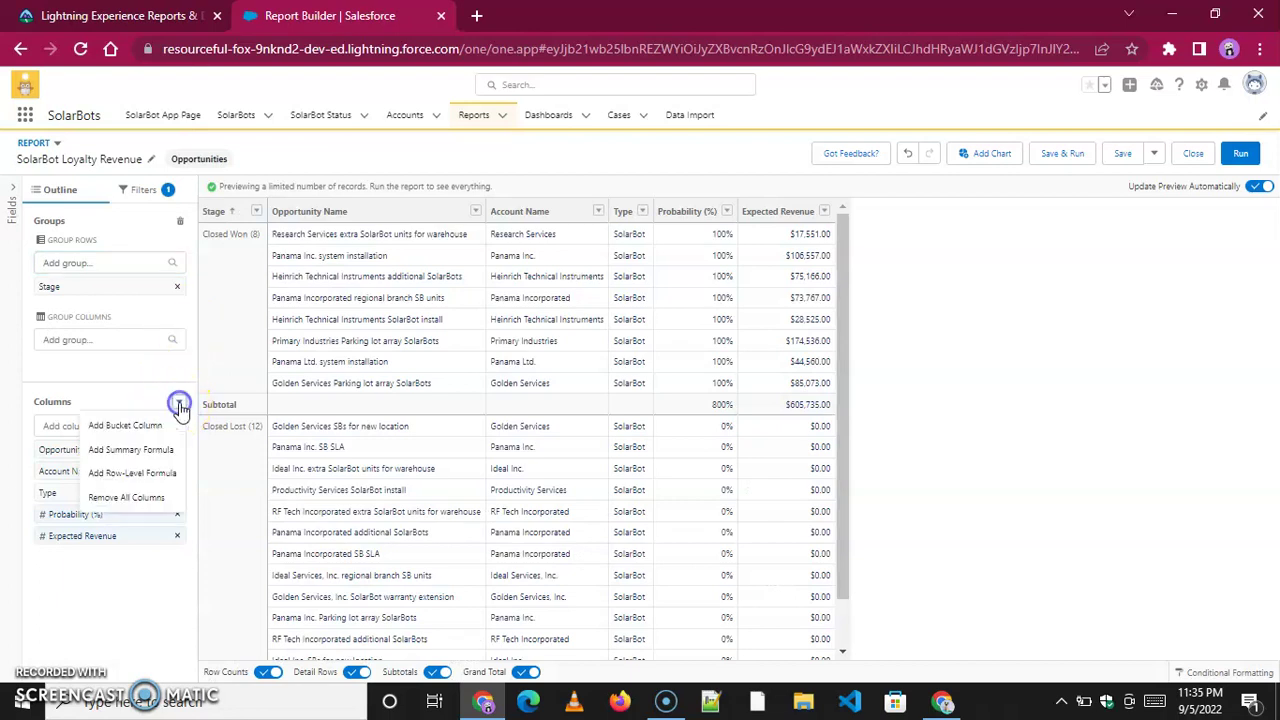
click(147, 453)
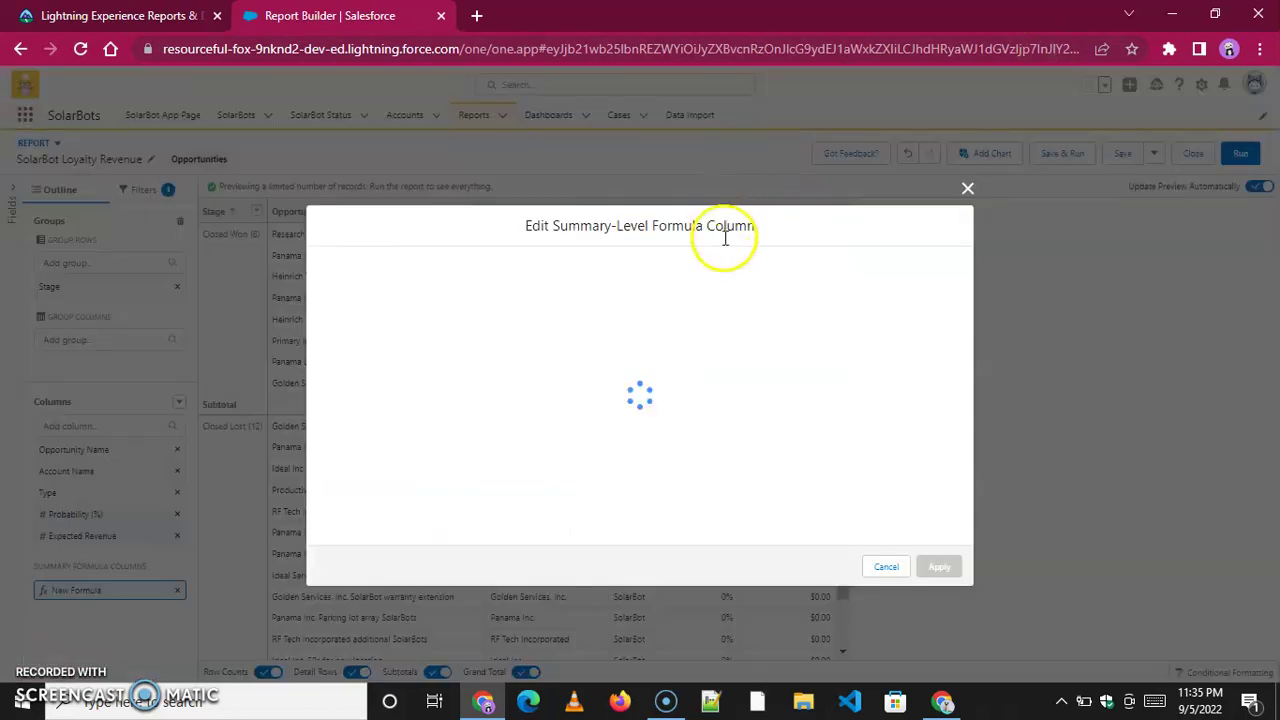
click(540, 222)
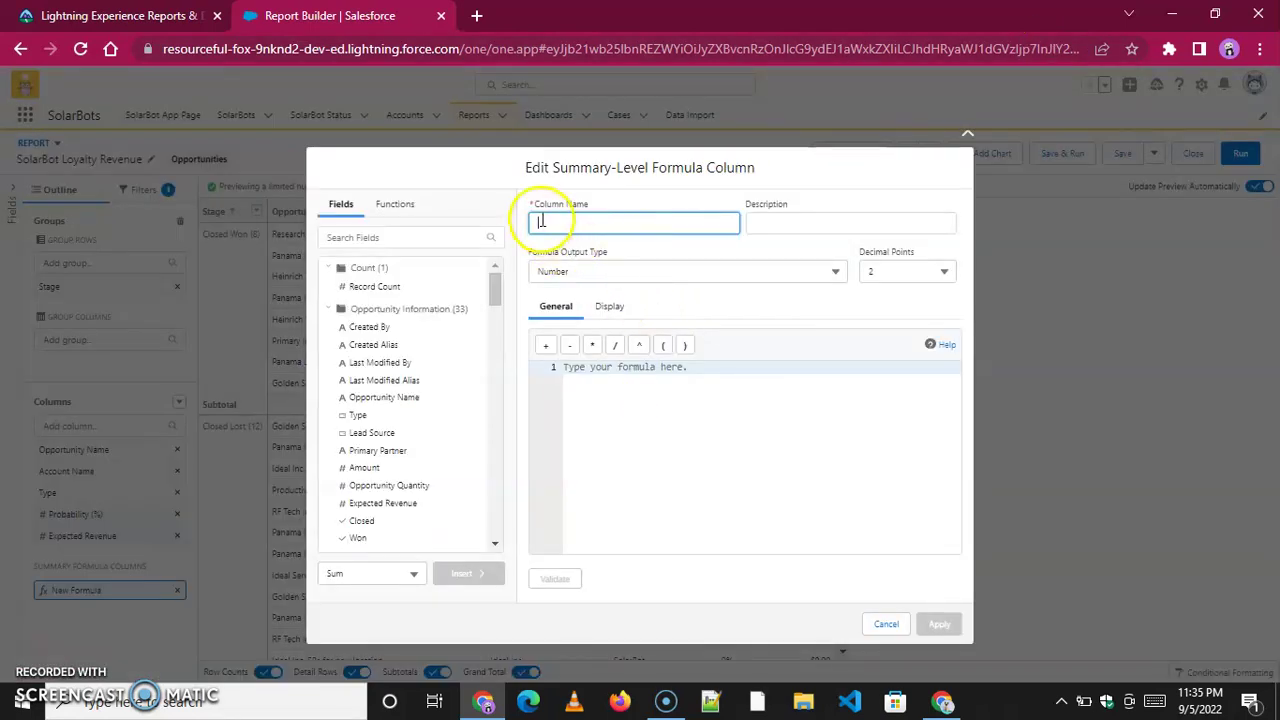
text(Adjusted Expected Revenue)
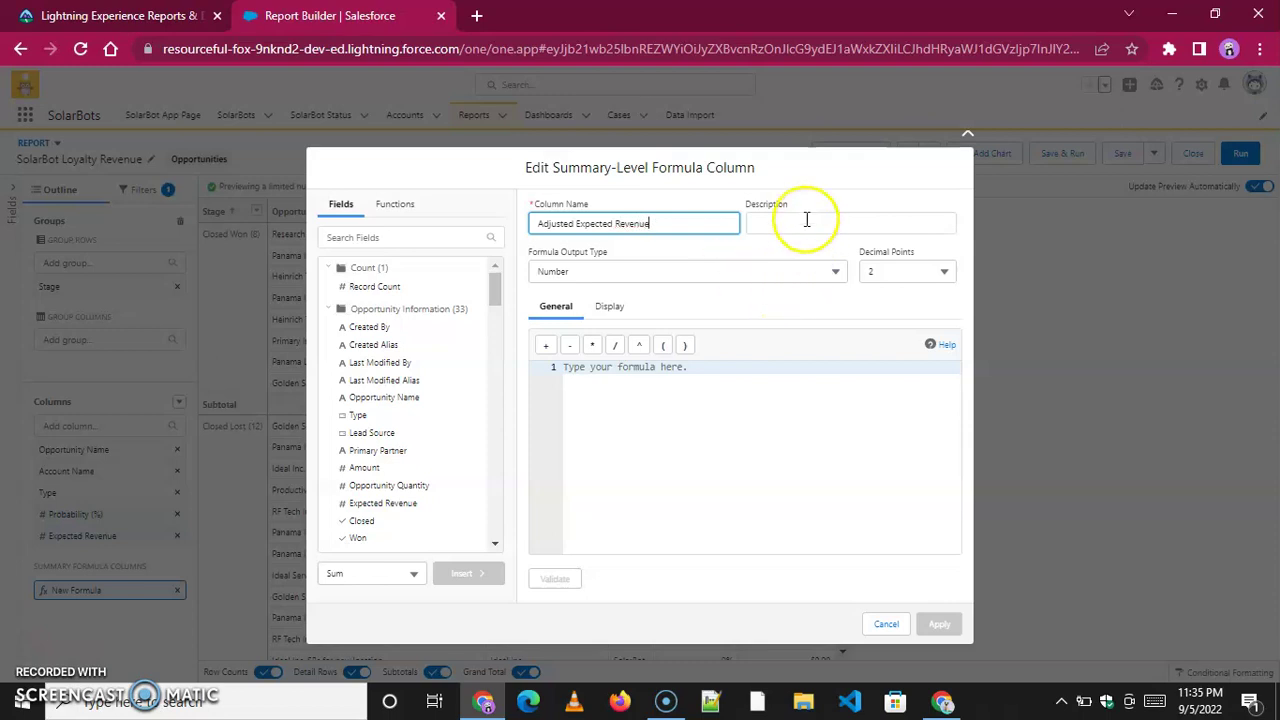
click(806, 222)
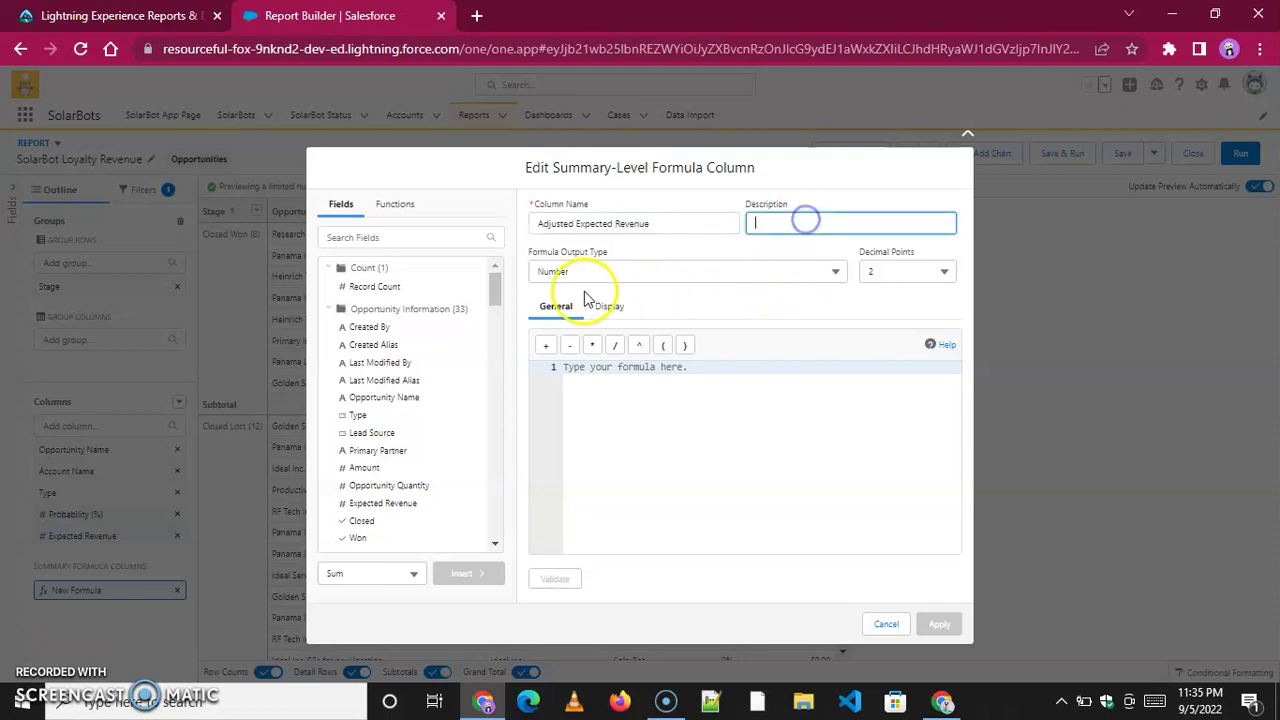
click(592, 272)
click(573, 350)
- Insert the IF function into the column's formula and remove its logical_test placeholder
click(731, 420)
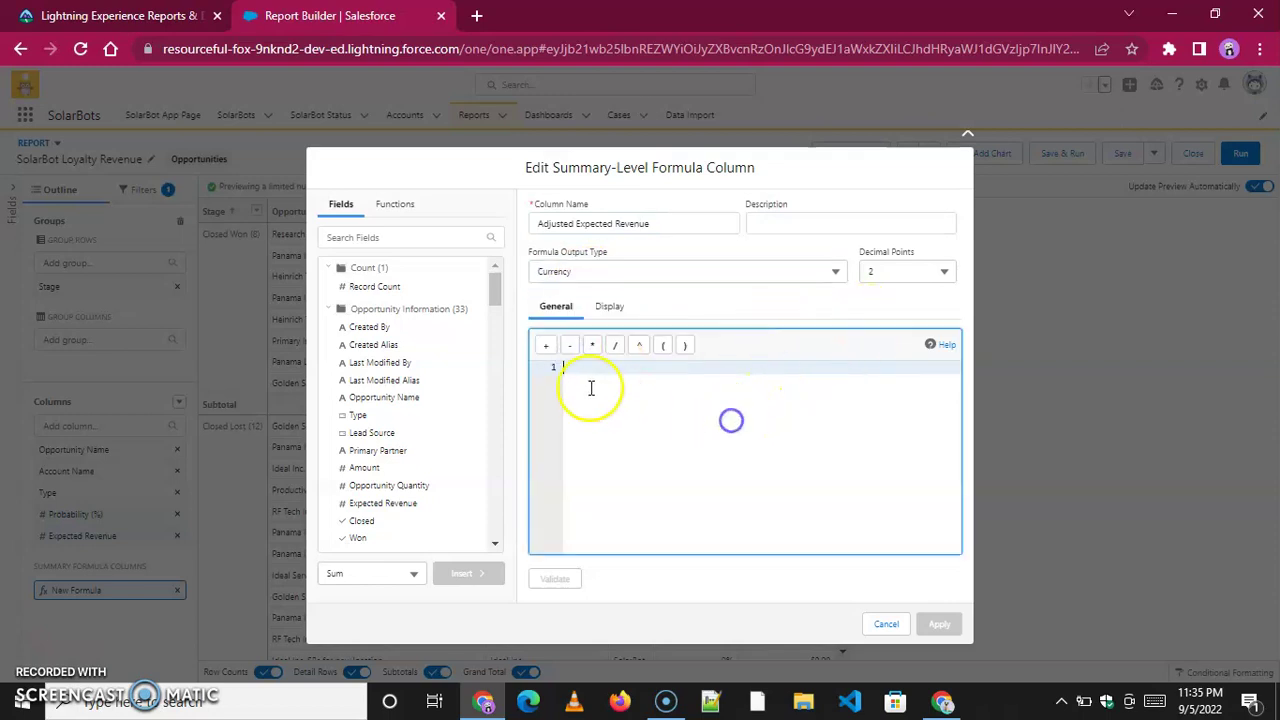
click(394, 204)
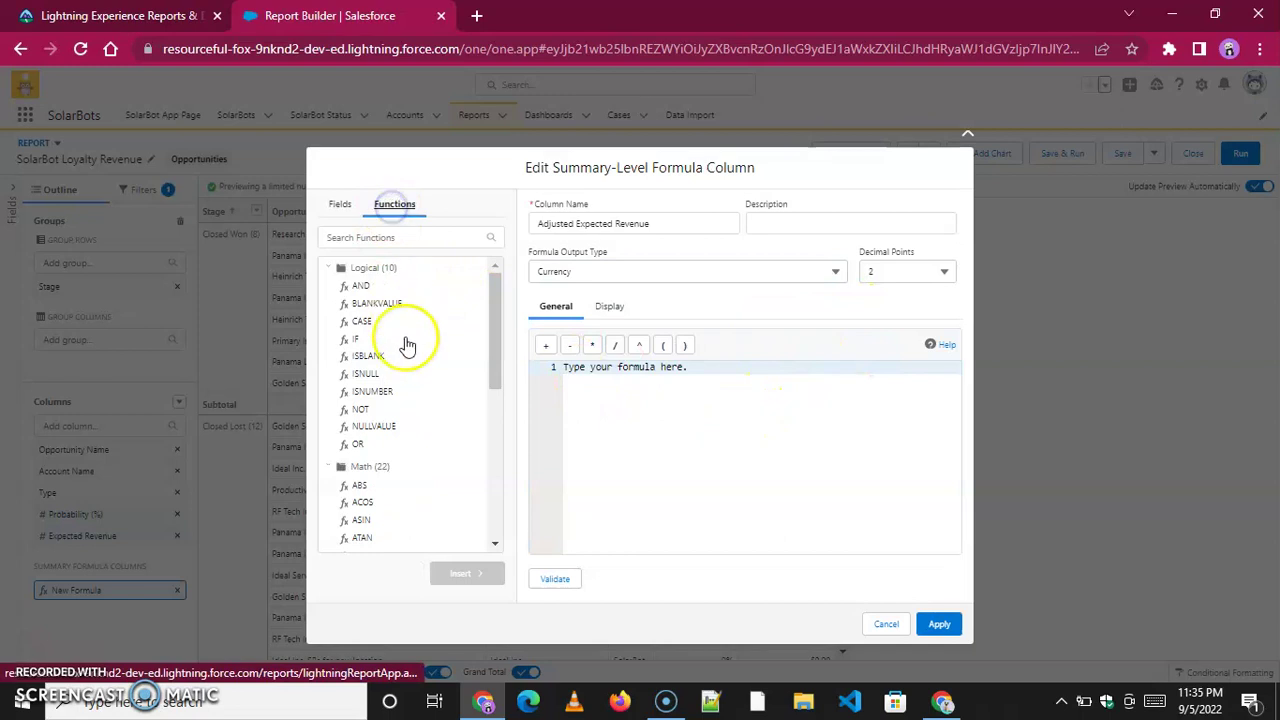
click(357, 339)
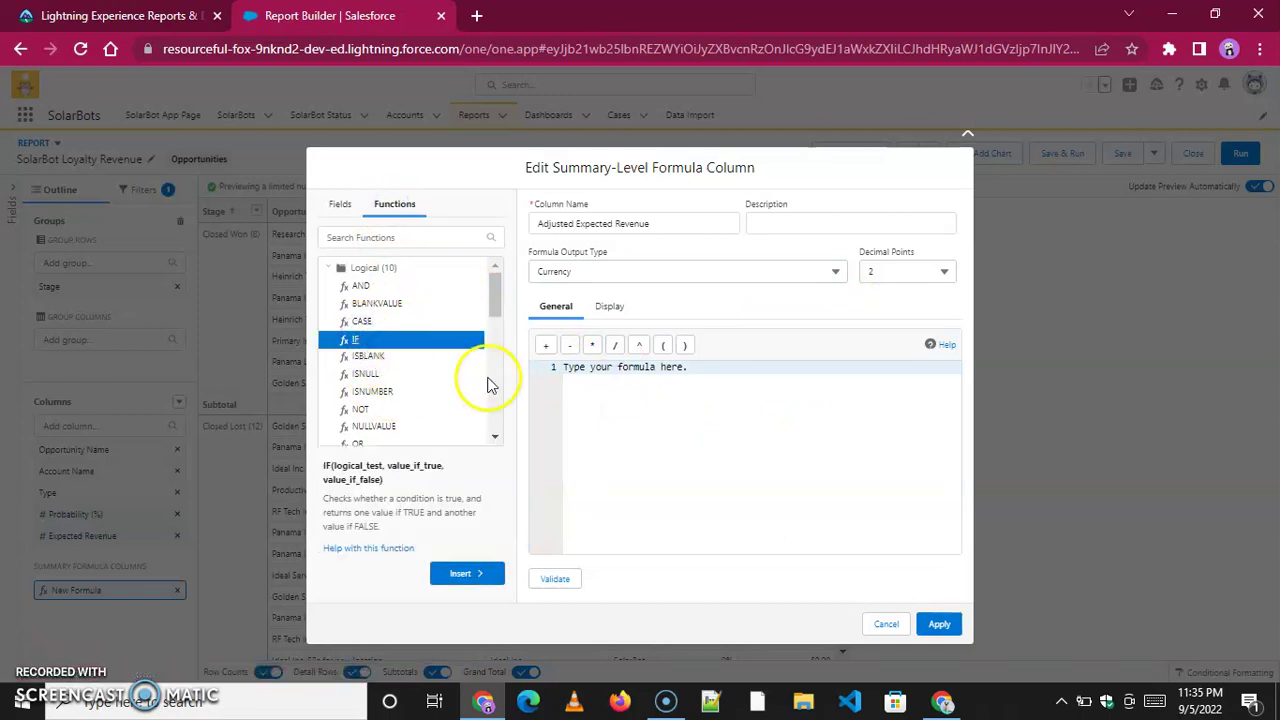
click(466, 572)
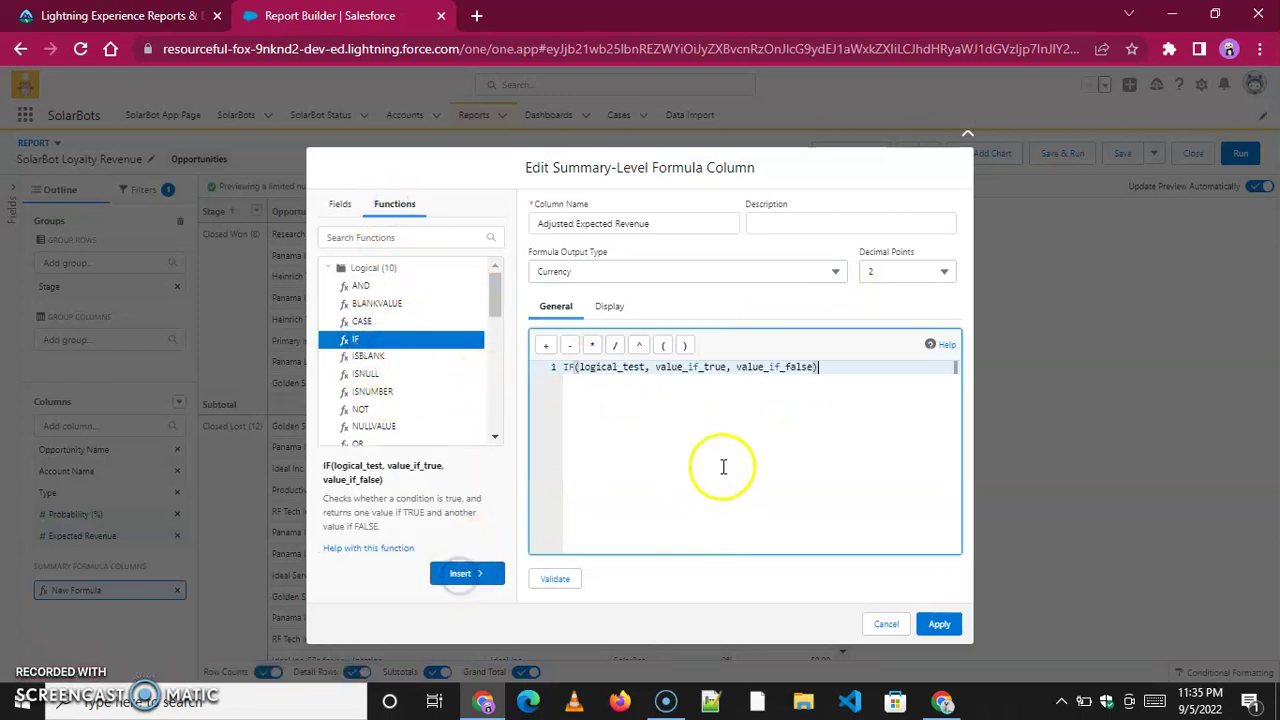
drag(644, 367, 577, 367)
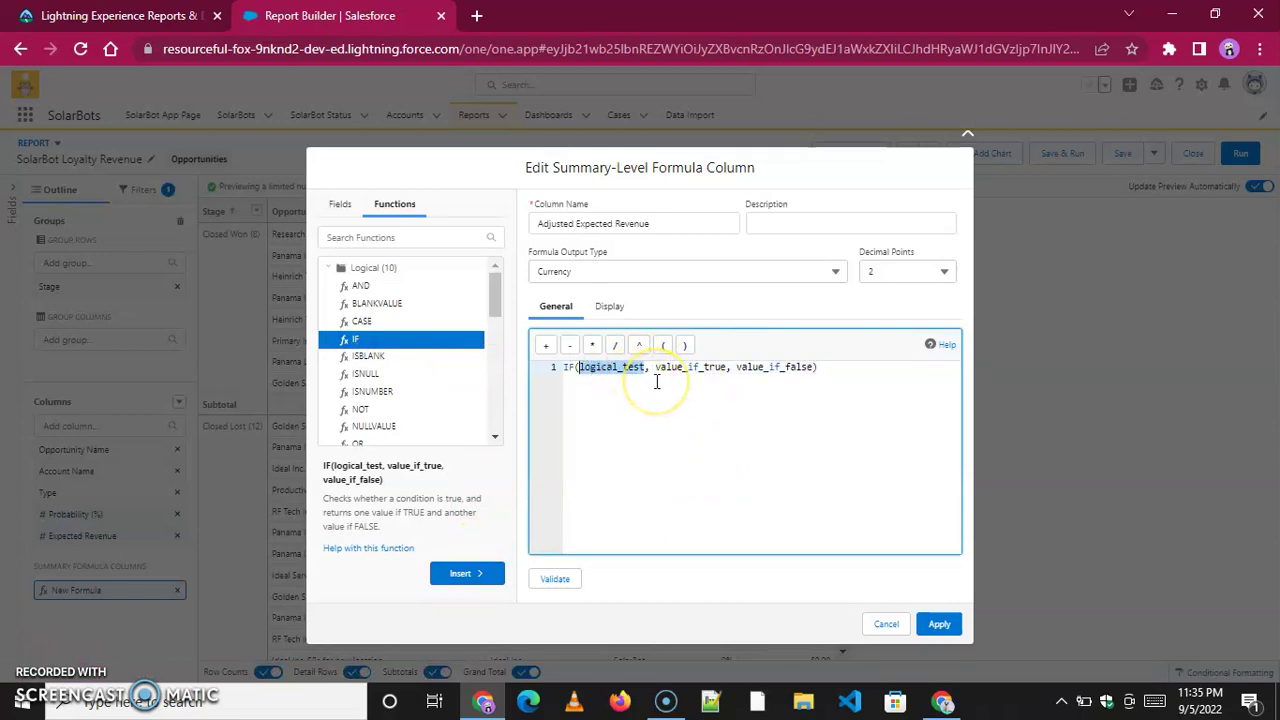
key(BackSpace)
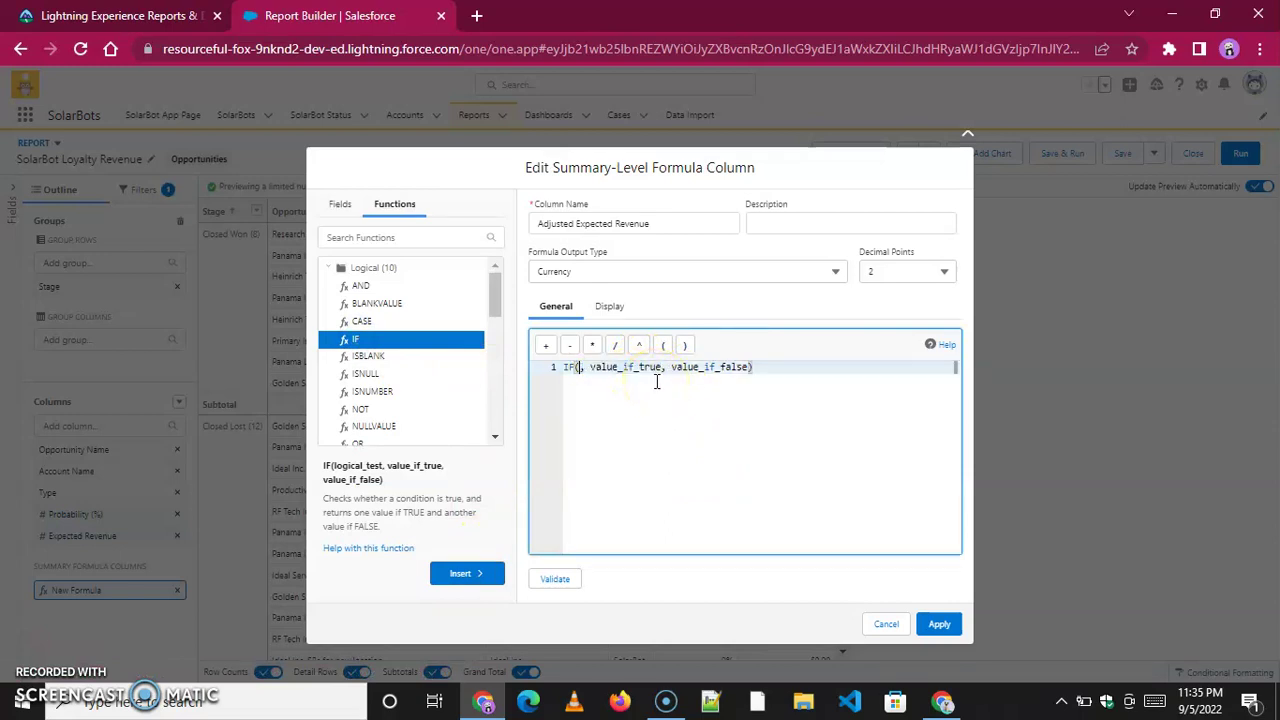
- Search the available formula fields for "Acc" and examine the summary options offered for Account Name
click(334, 206)
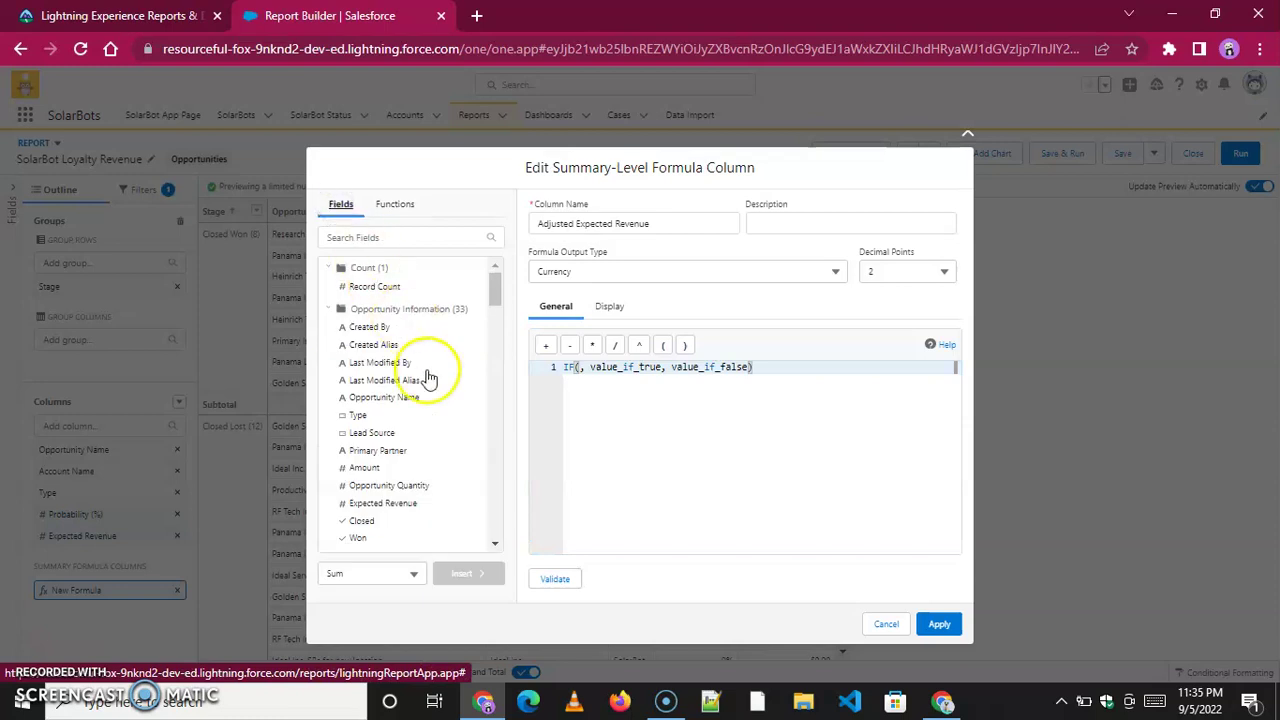
scroll(428, 410, down, 5)
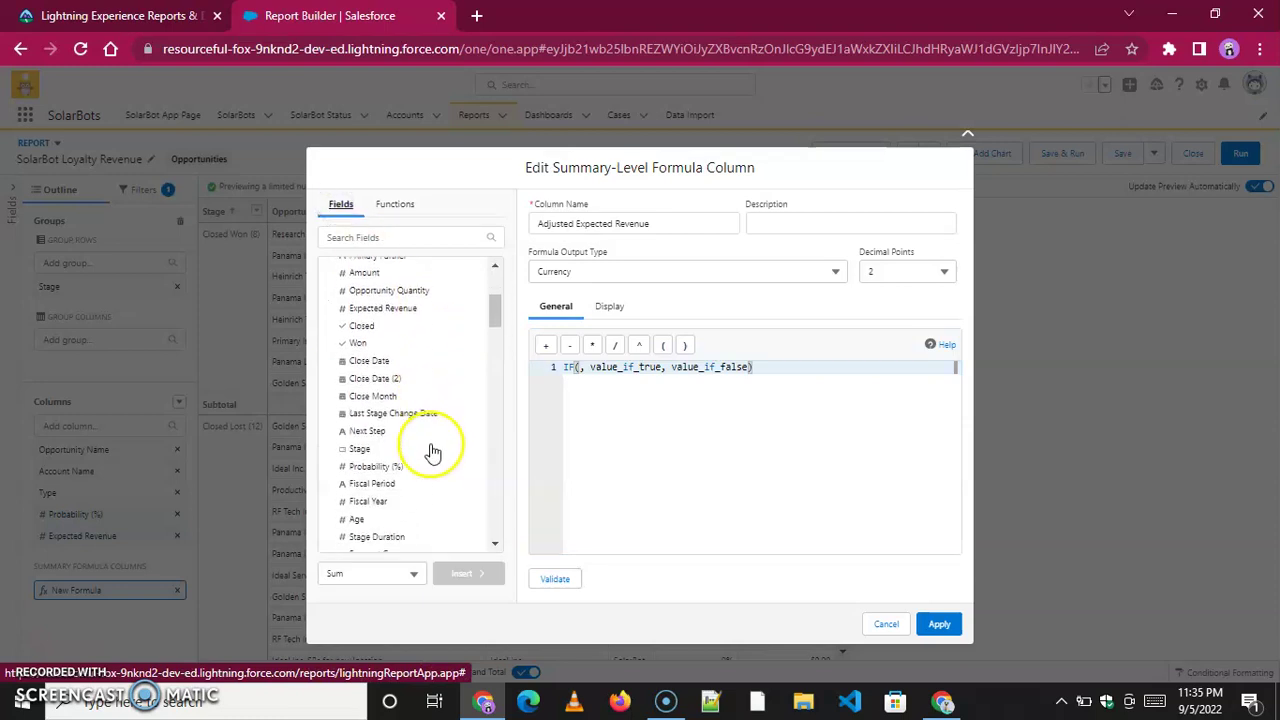
scroll(432, 453, down, 3)
click(340, 237)
text(Acc)
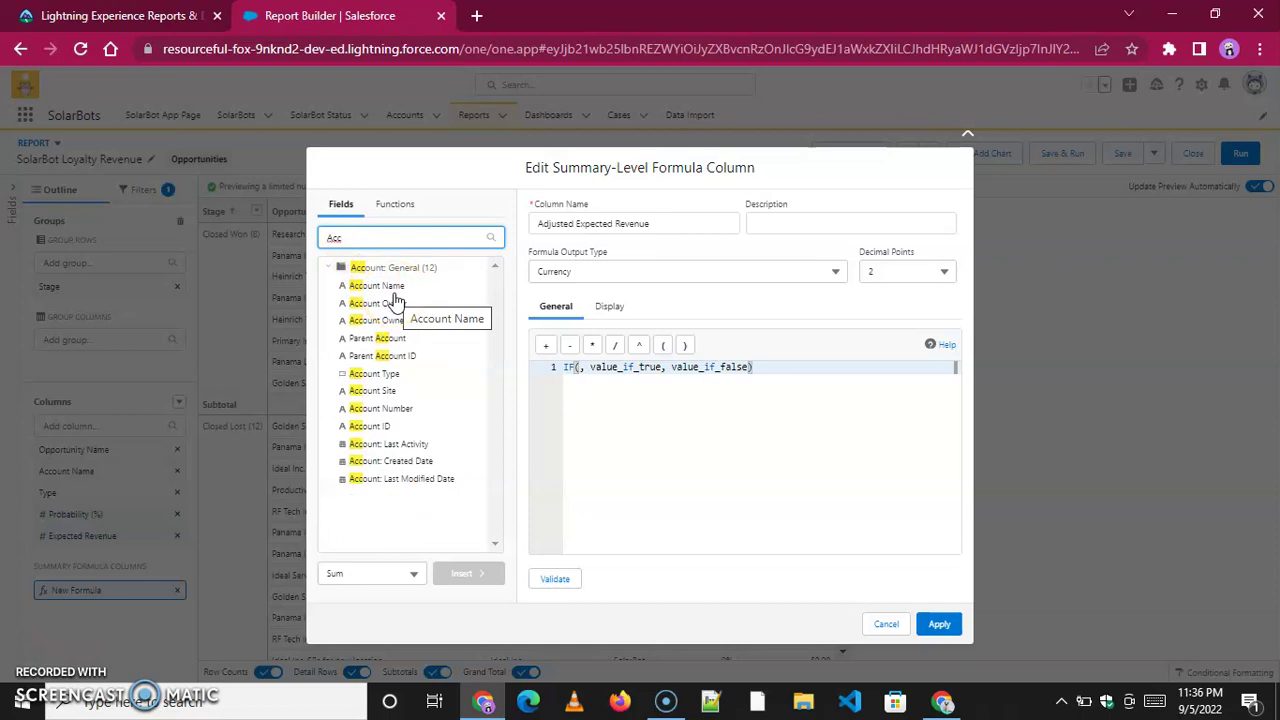
click(428, 367)
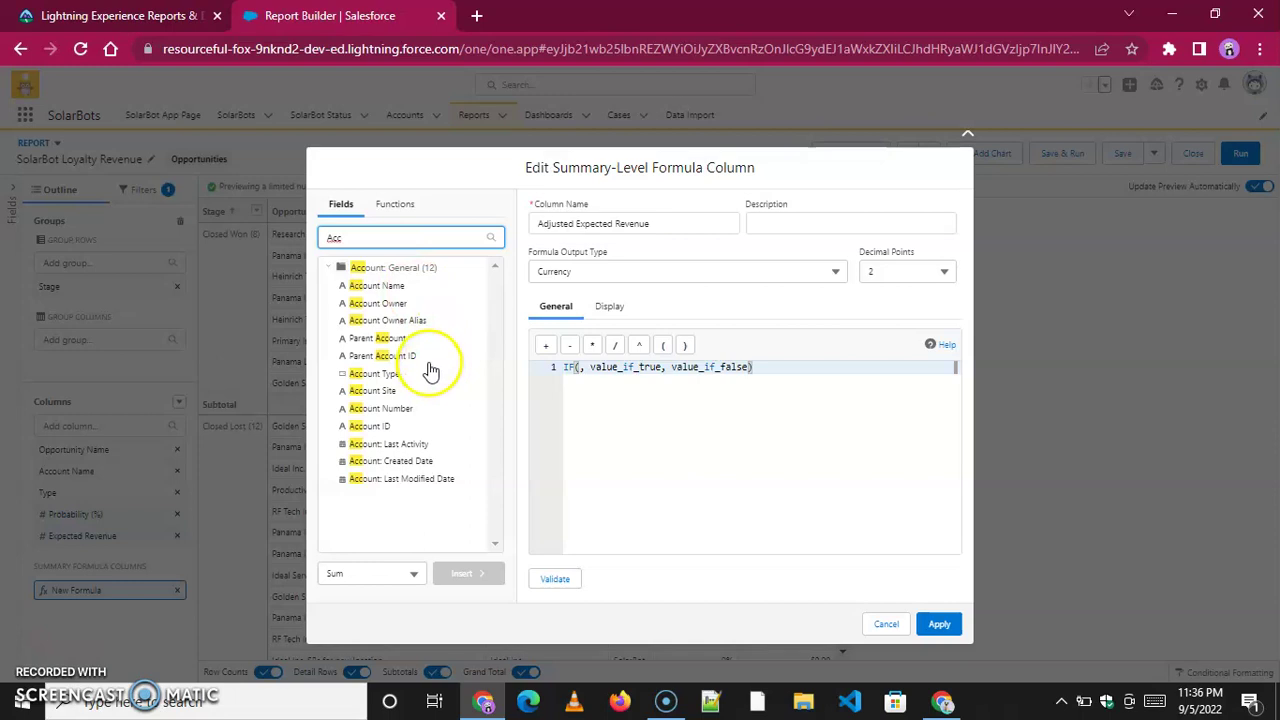
click(386, 289)
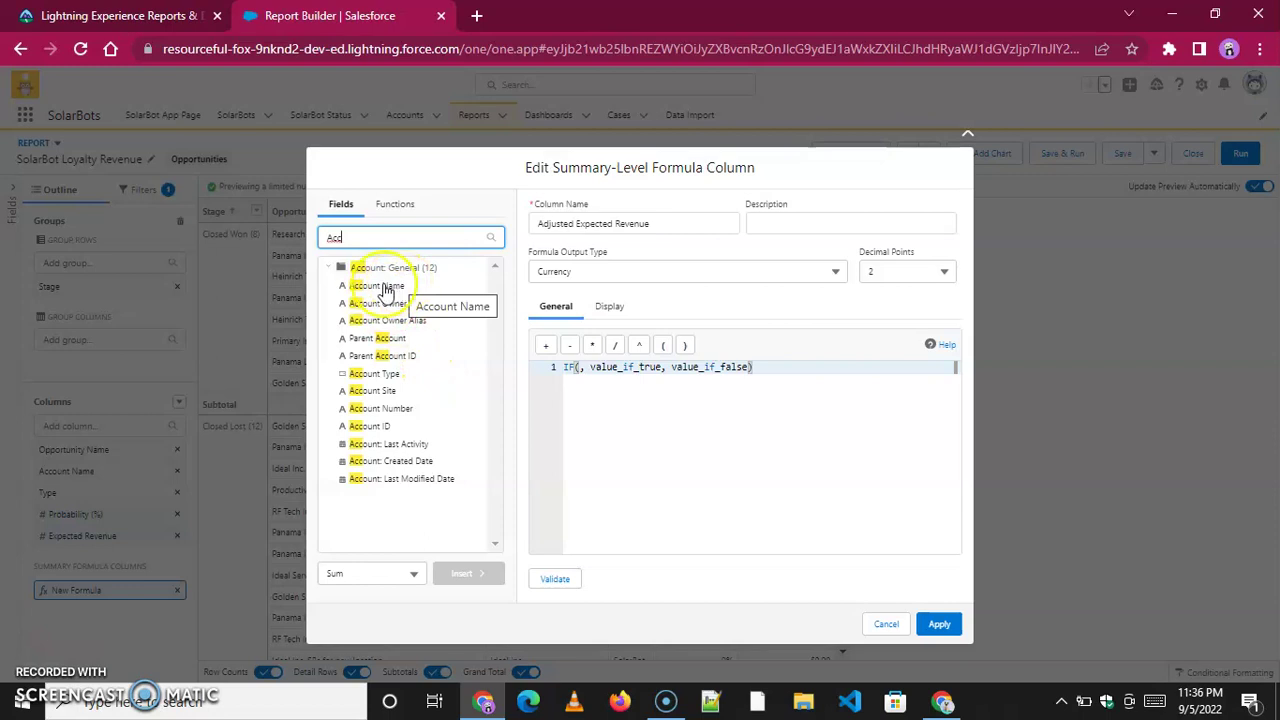
click(385, 290)
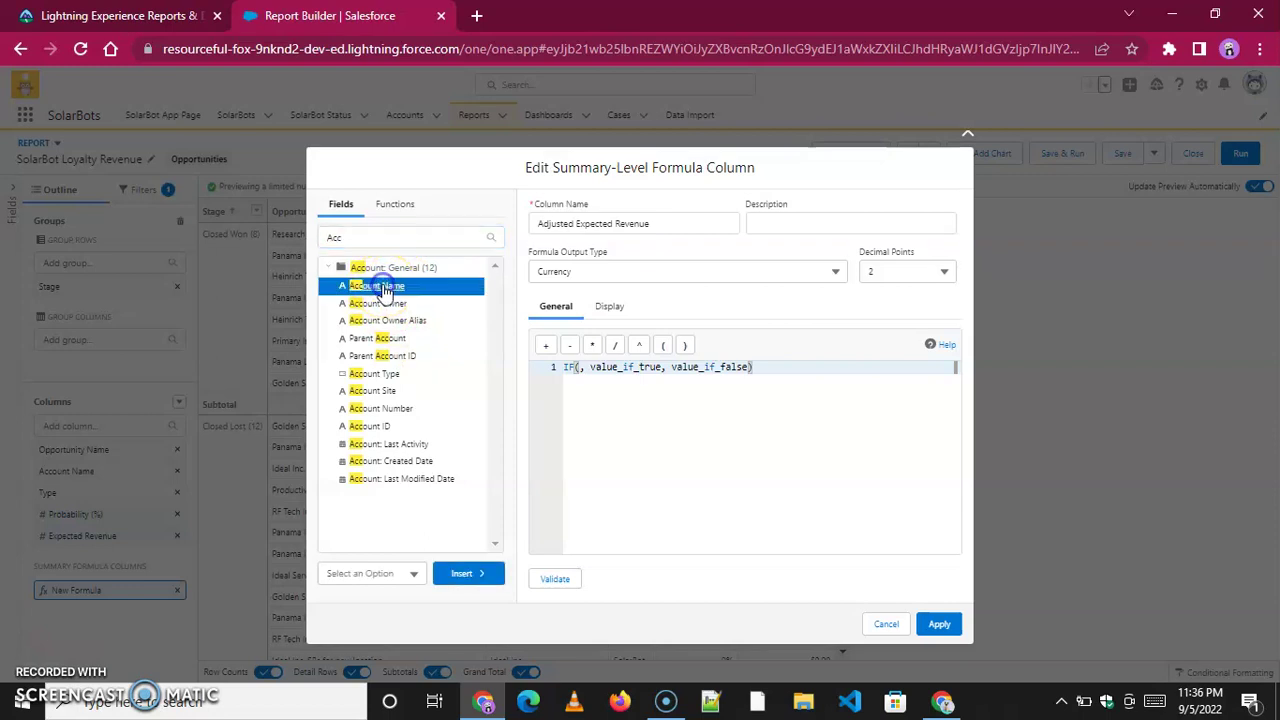
click(399, 574)
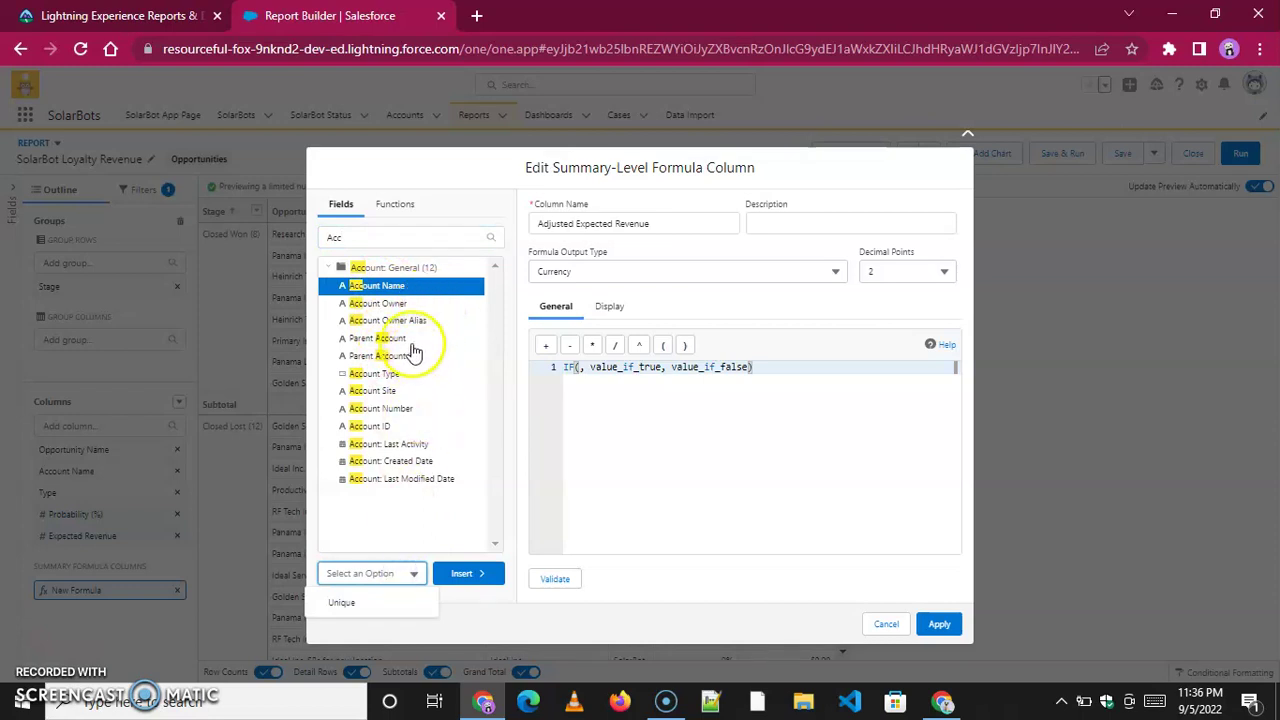
- Enter "Account." followed by the Number of SolarBots: Sum field as the first argument of the IF function
click(586, 367)
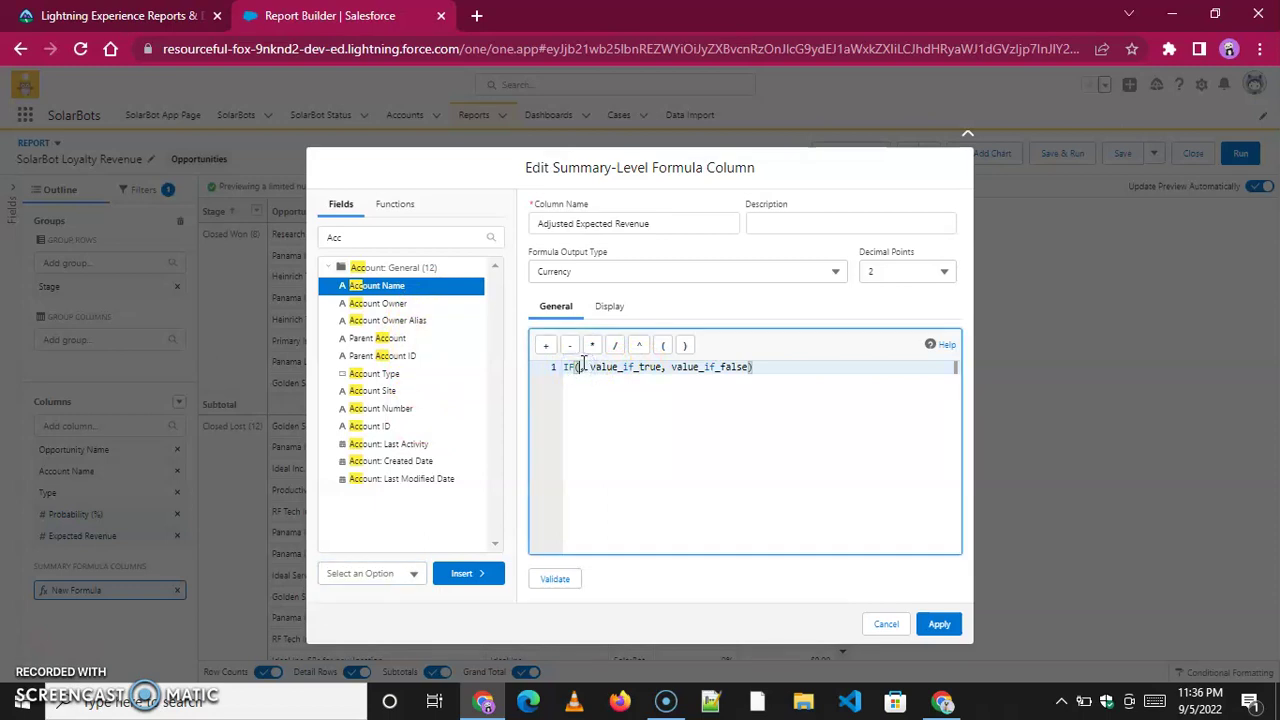
text(a)
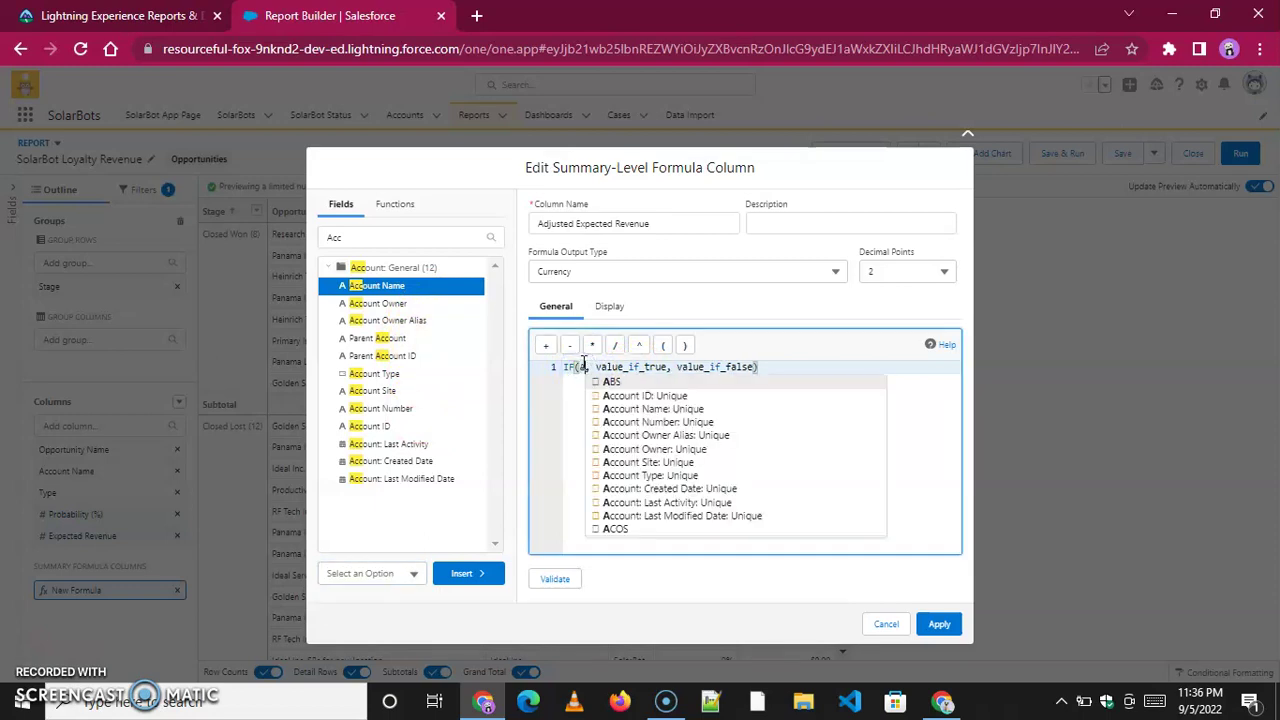
text(cc)
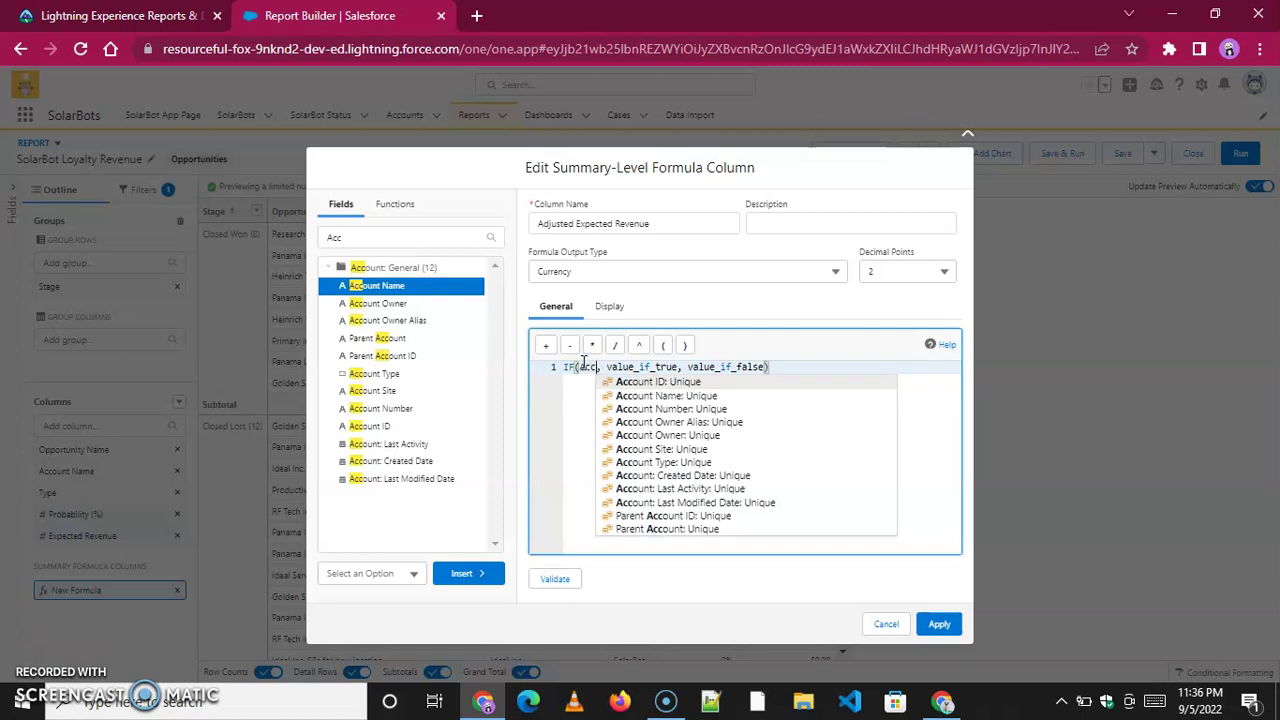
text(ount)
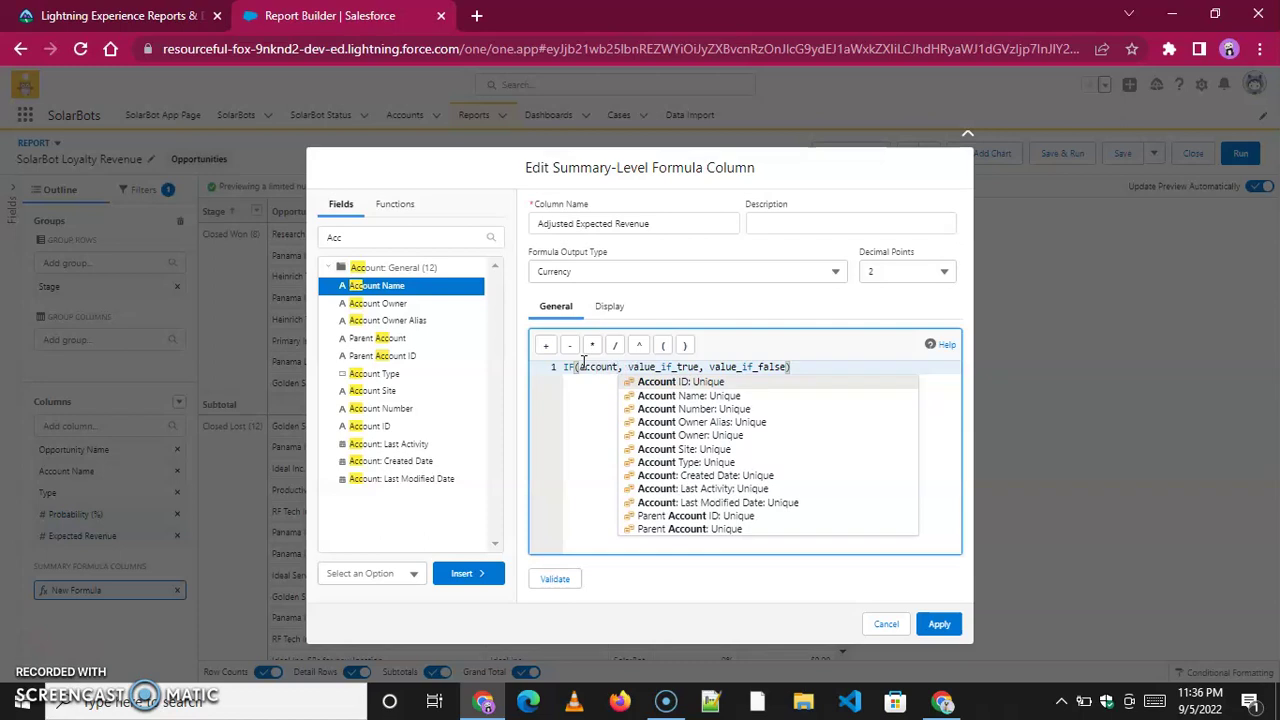
text(.)
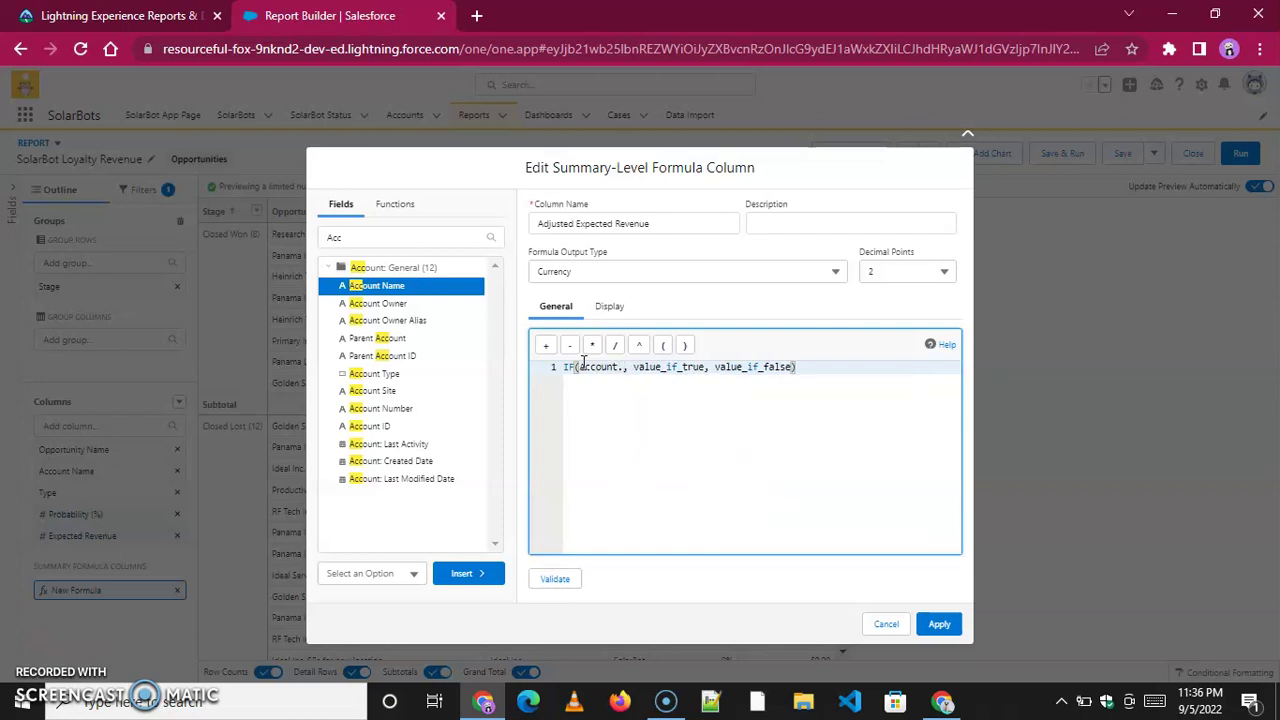
text(u)
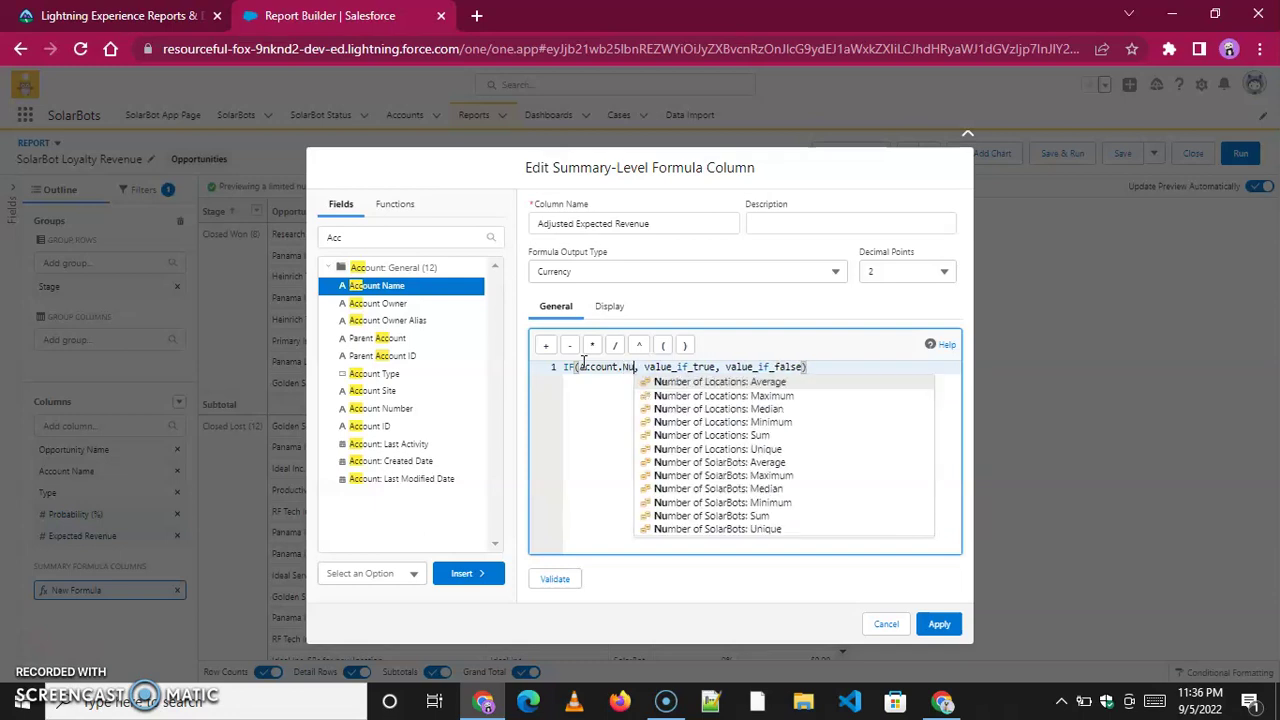
text(mber)
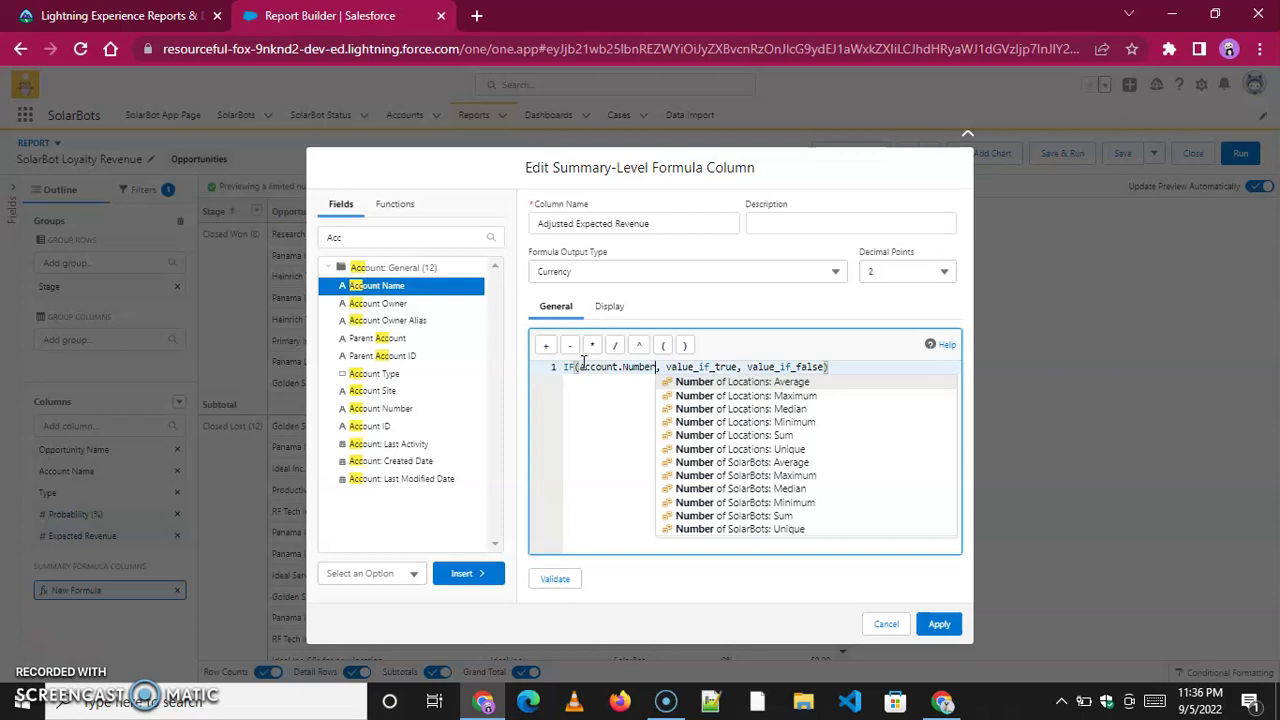
text( of_)
key(BackSpace)
key(BackSpace)
key(BackSpace)
key(BackSpace)
key(BackSpace)
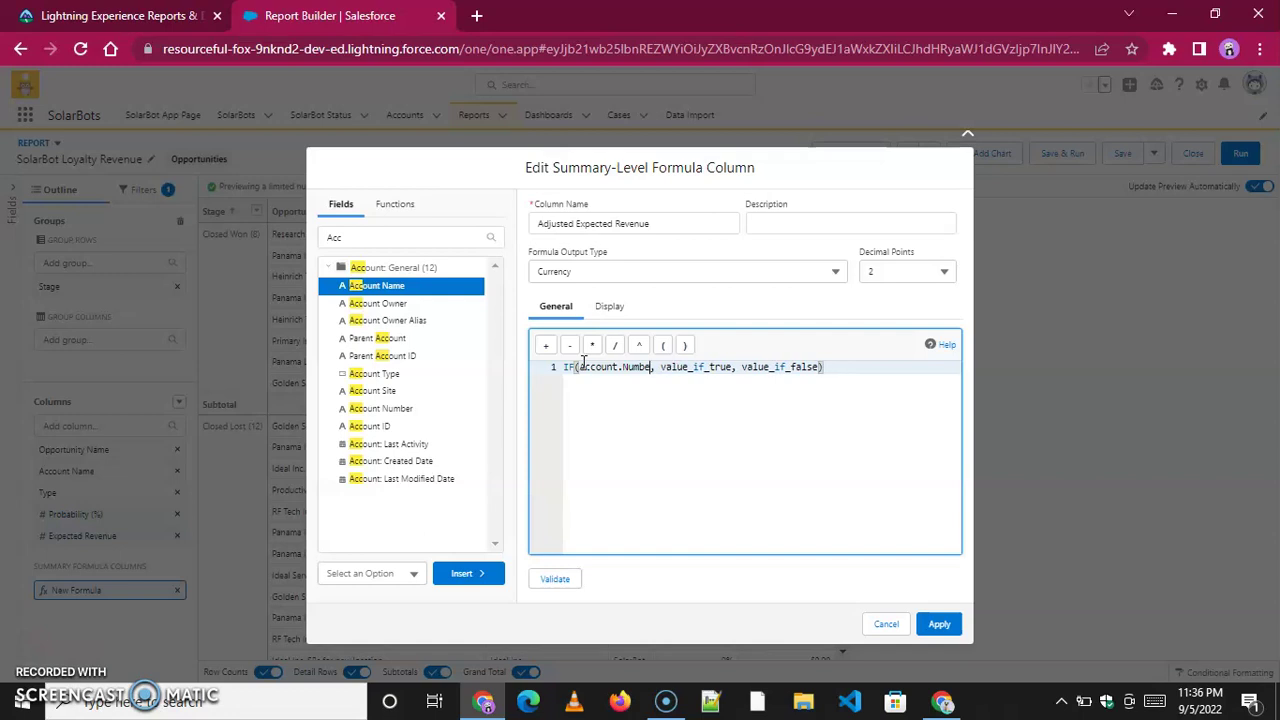
text(r)
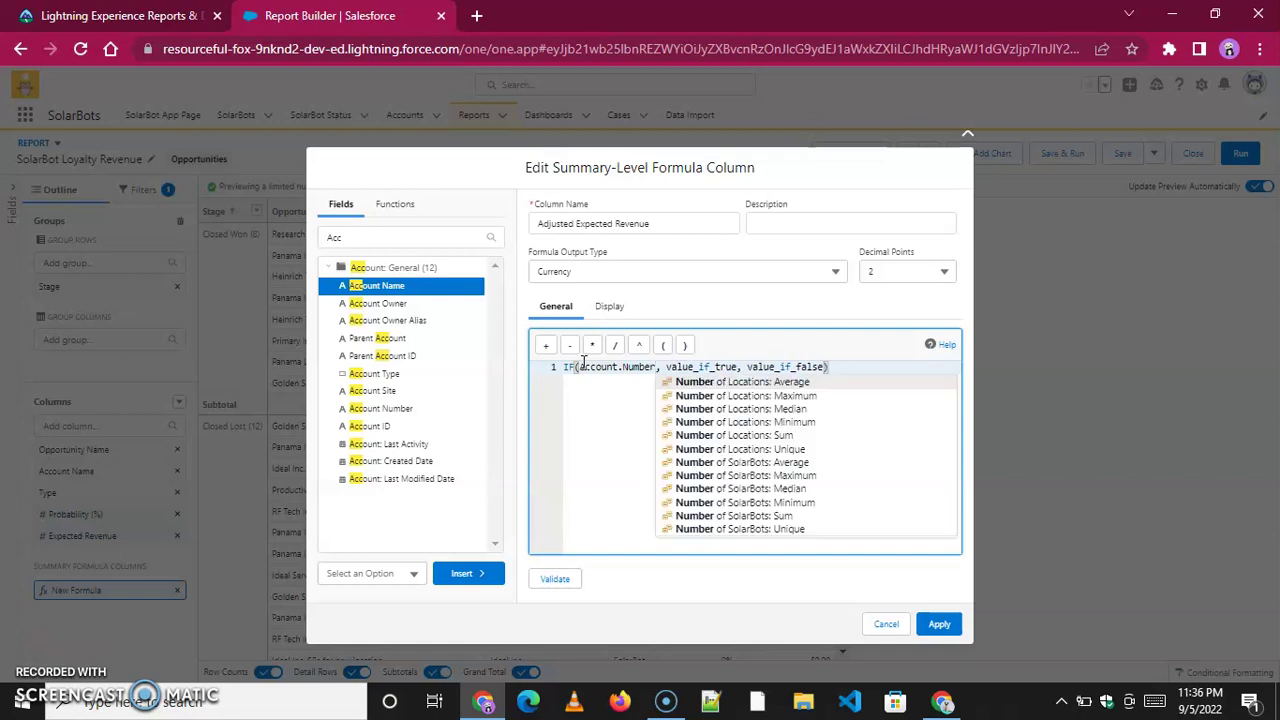
scroll(846, 460, down, 3)
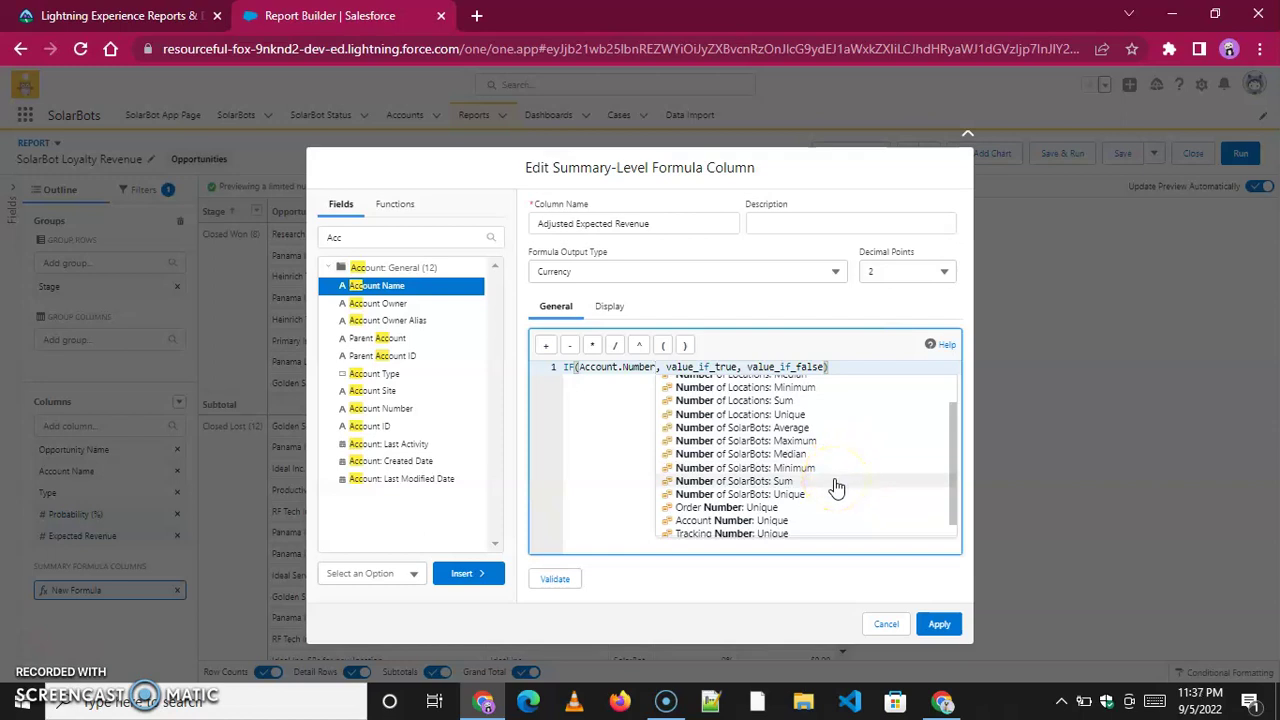
click(735, 487)
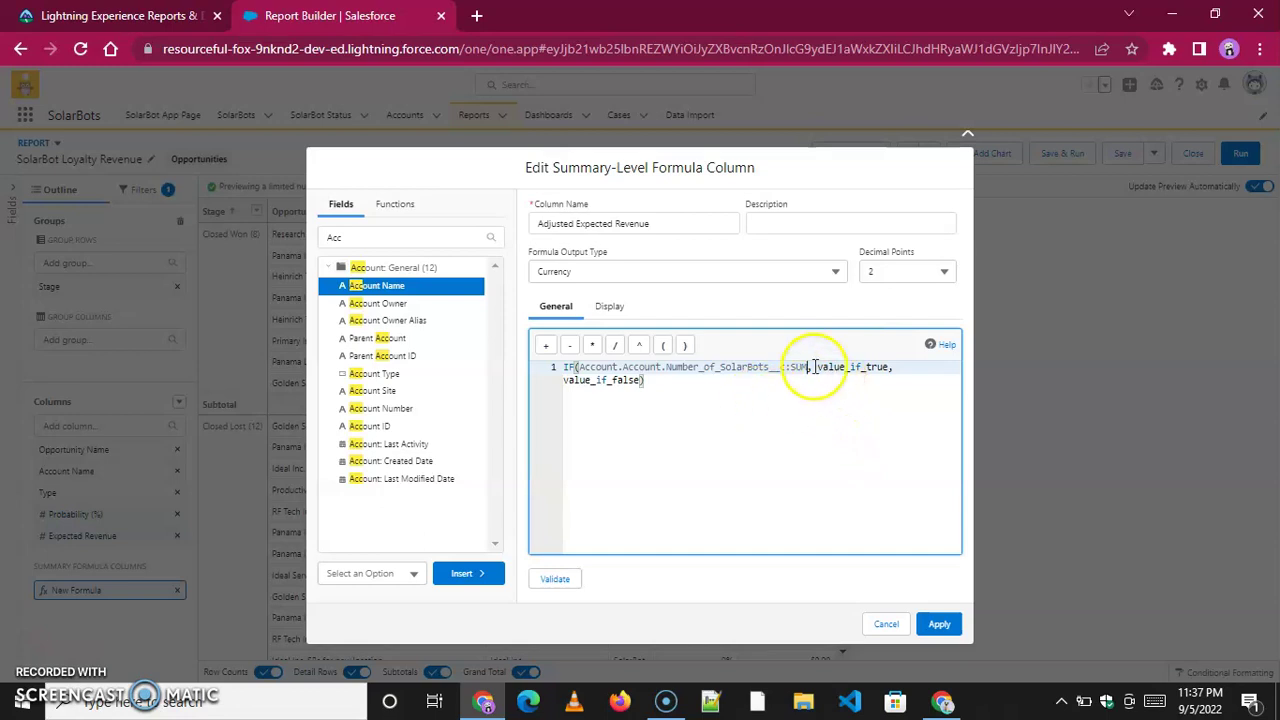
- Complete the IF function's logical test with the comparison >0, keeping a comma before value_if_true
key(BackSpace)
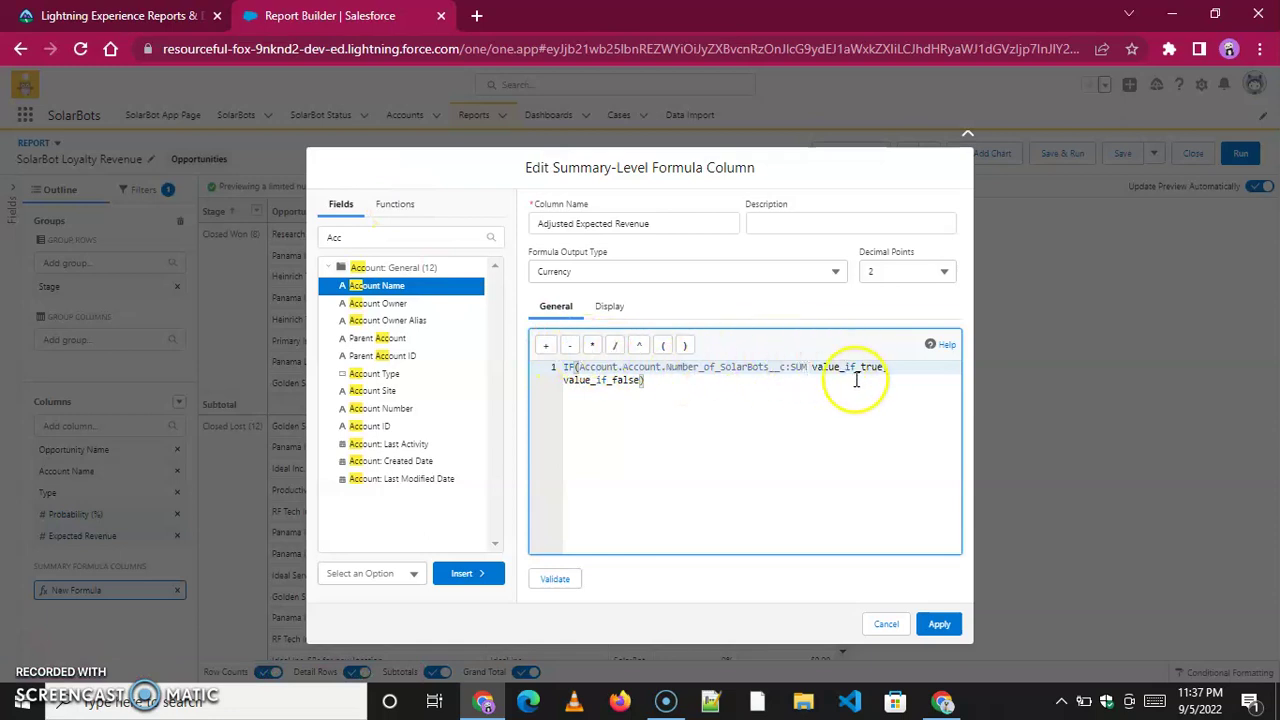
text(>)
click(807, 367)
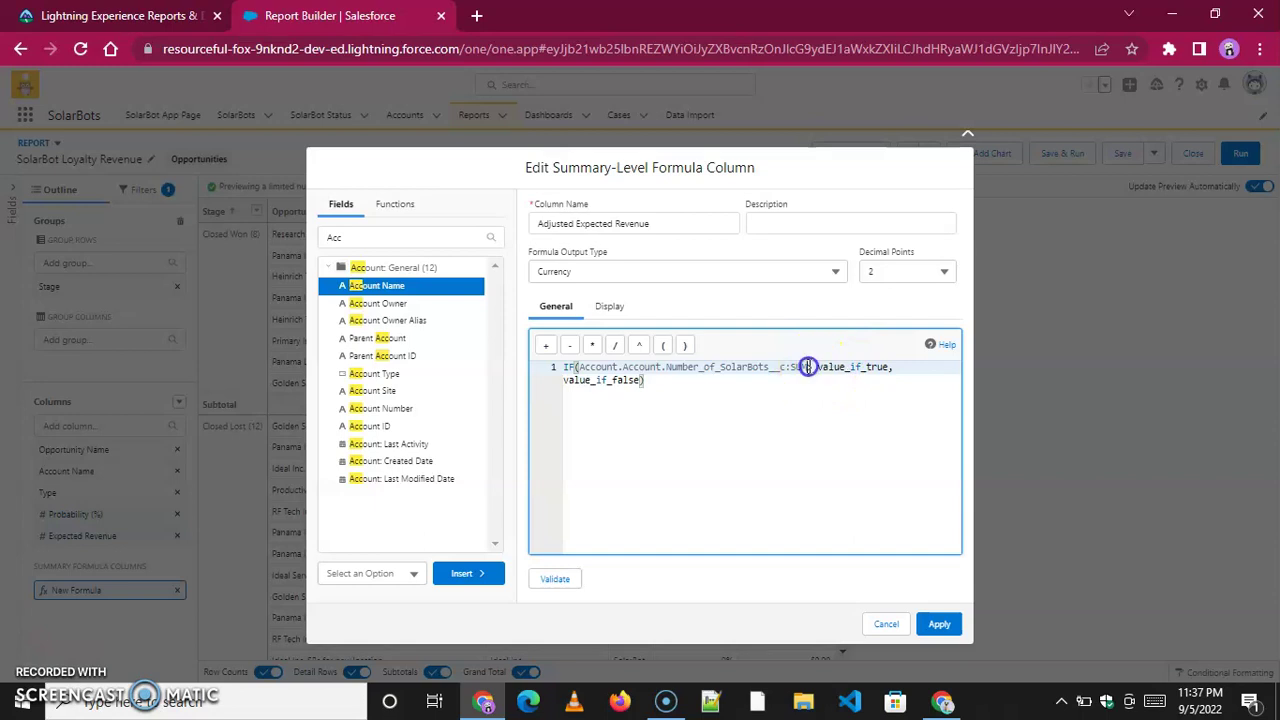
key(Right)
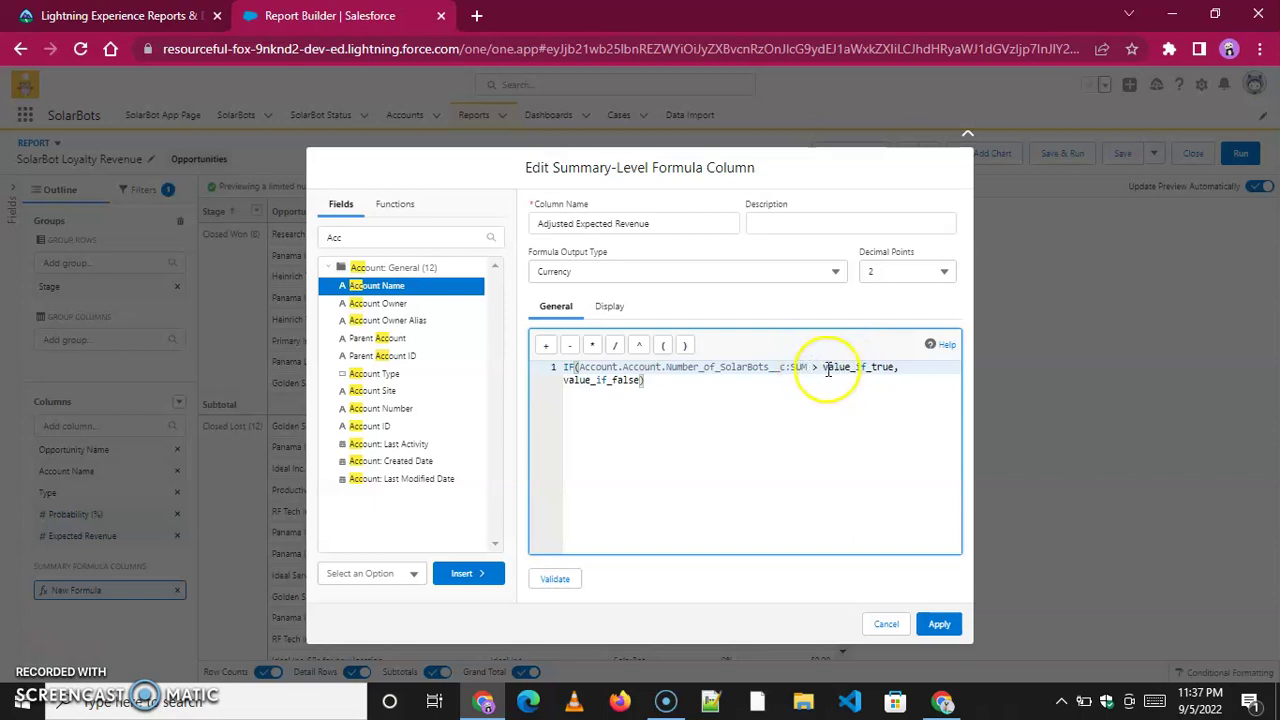
click(823, 368)
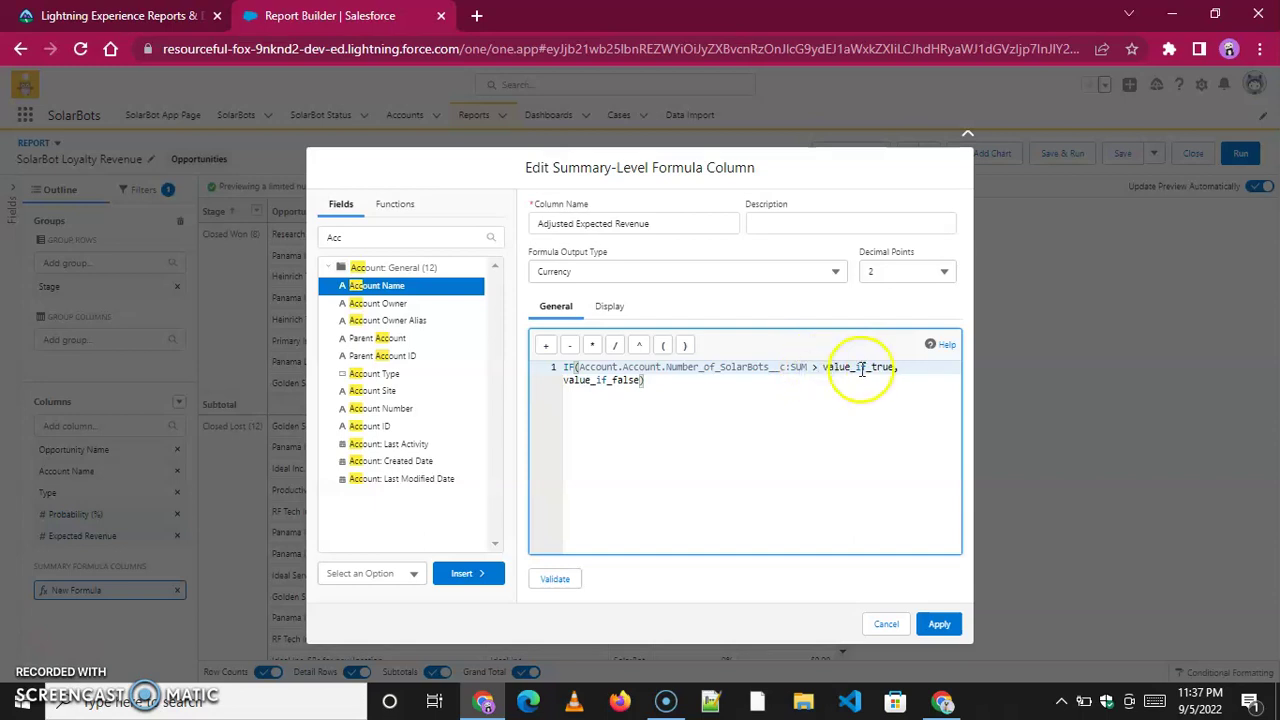
click(826, 368)
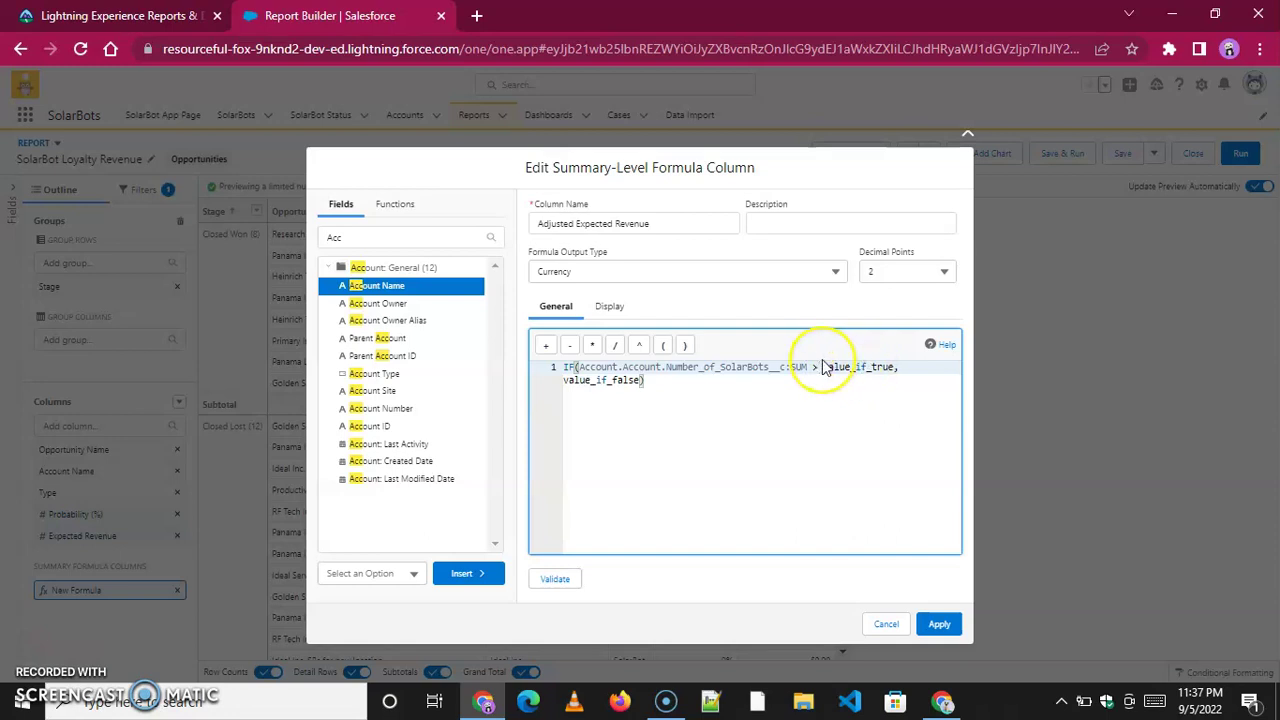
key(BackSpace)
key(BackSpace)
text(>0,)
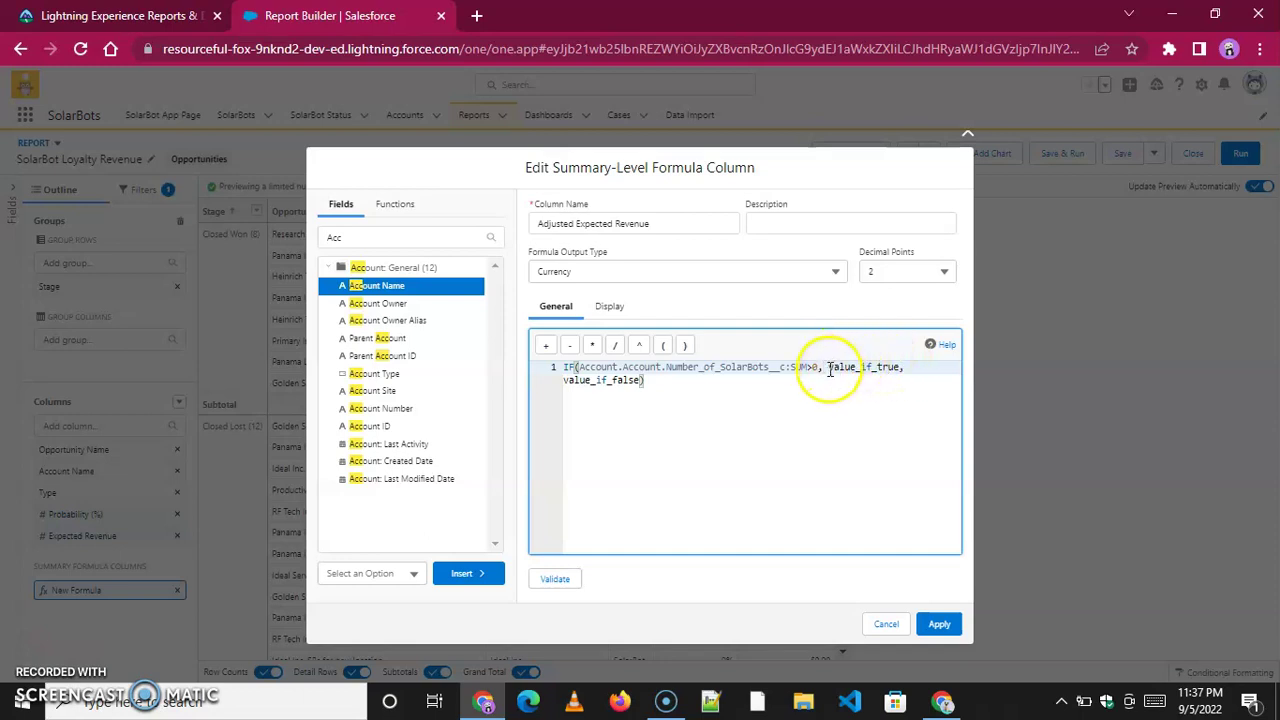
- Remove the value_if_true and value_if_false placeholders and begin the IF function's second argument with EXP
drag(828, 367, 643, 381)
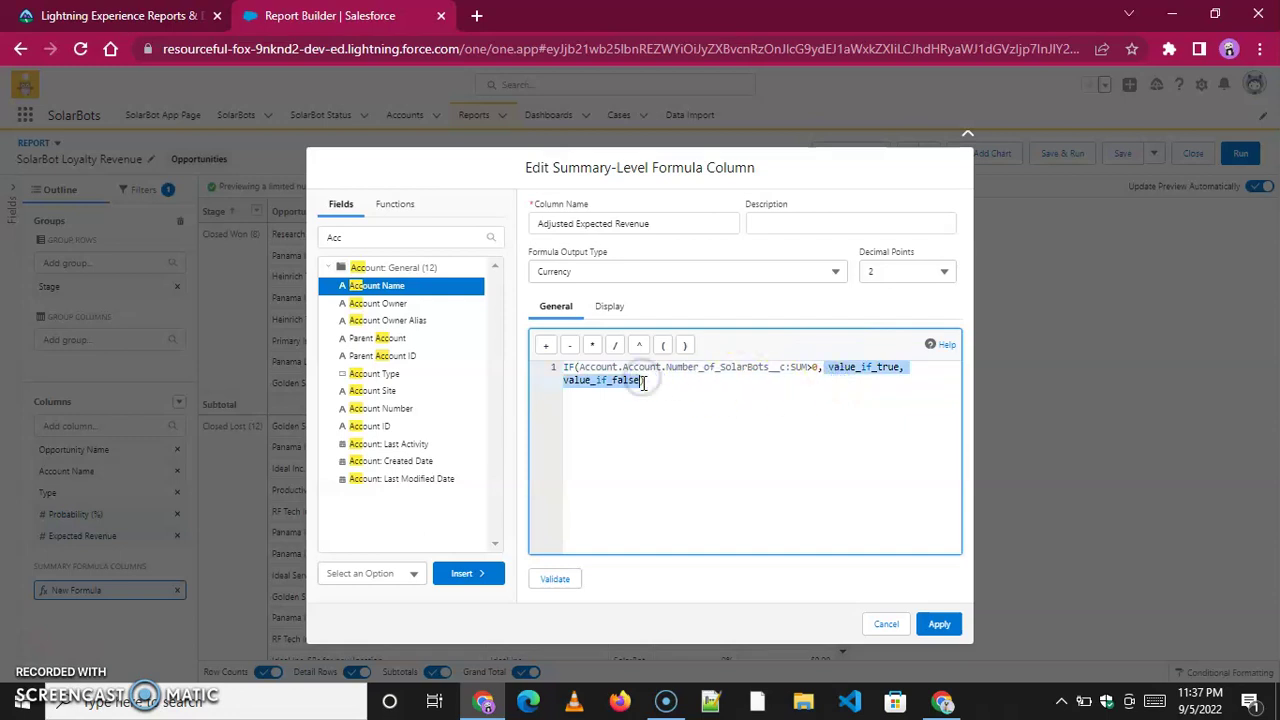
key(BackSpace)
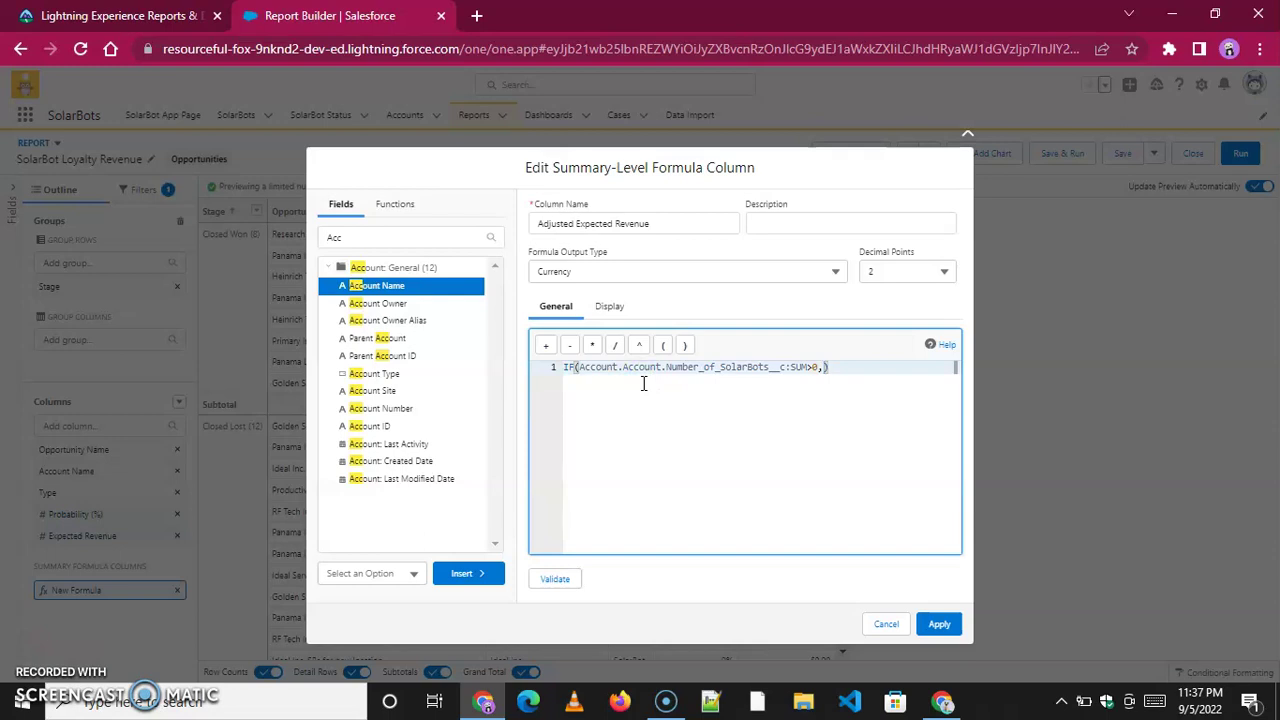
text(E)
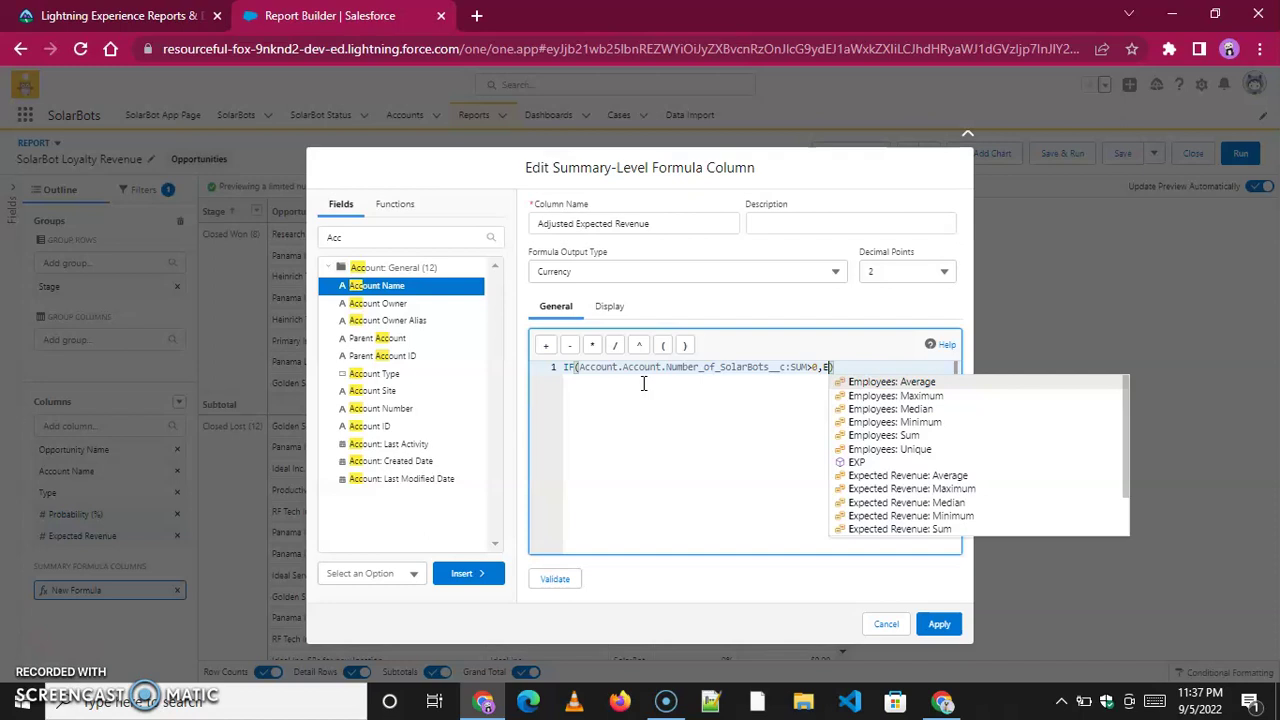
text(XP)
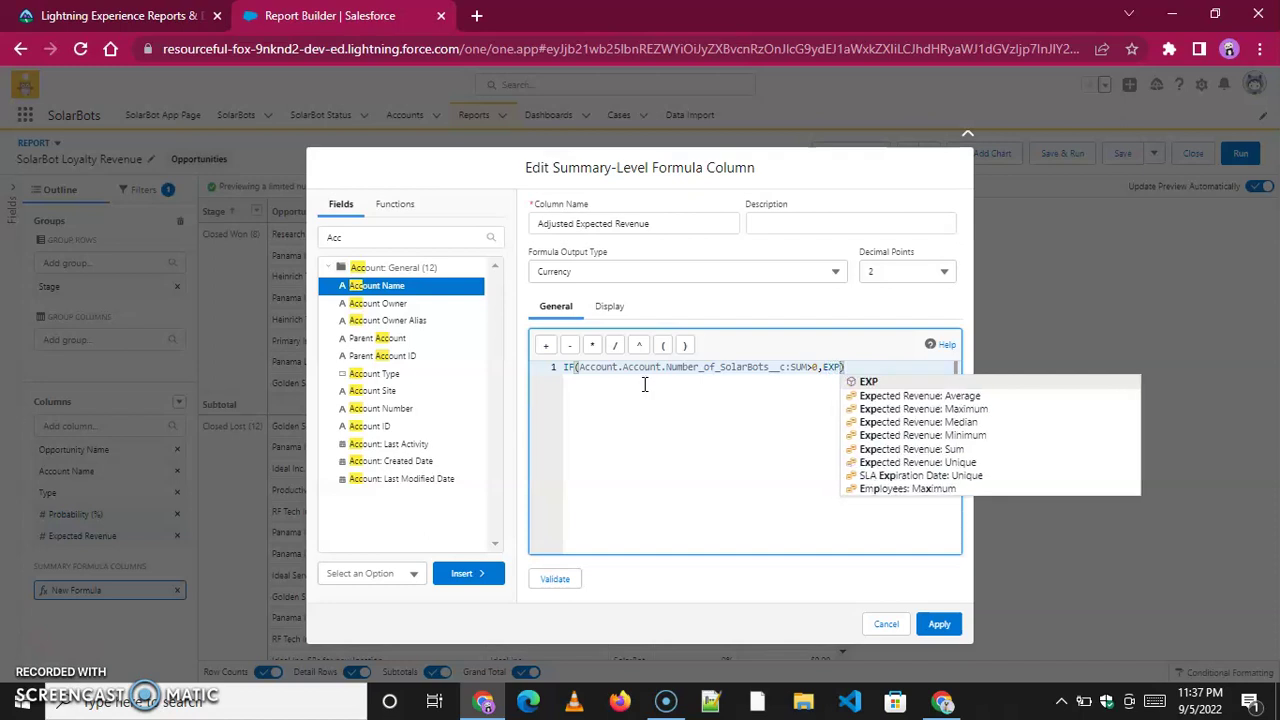
click(870, 381)
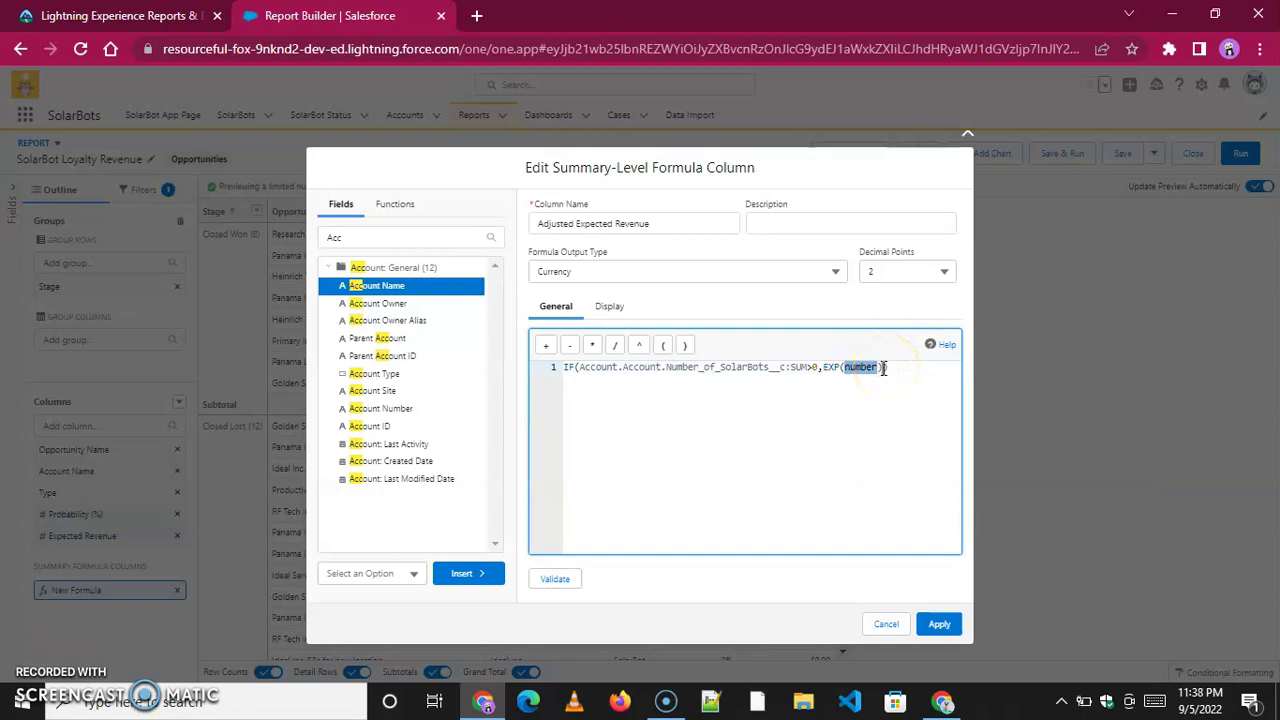
click(884, 368)
key(BackSpace)
key(BackSpace)
key(BackSpace)
key(BackSpace)
key(BackSpace)
key(BackSpace)
key(BackSpace)
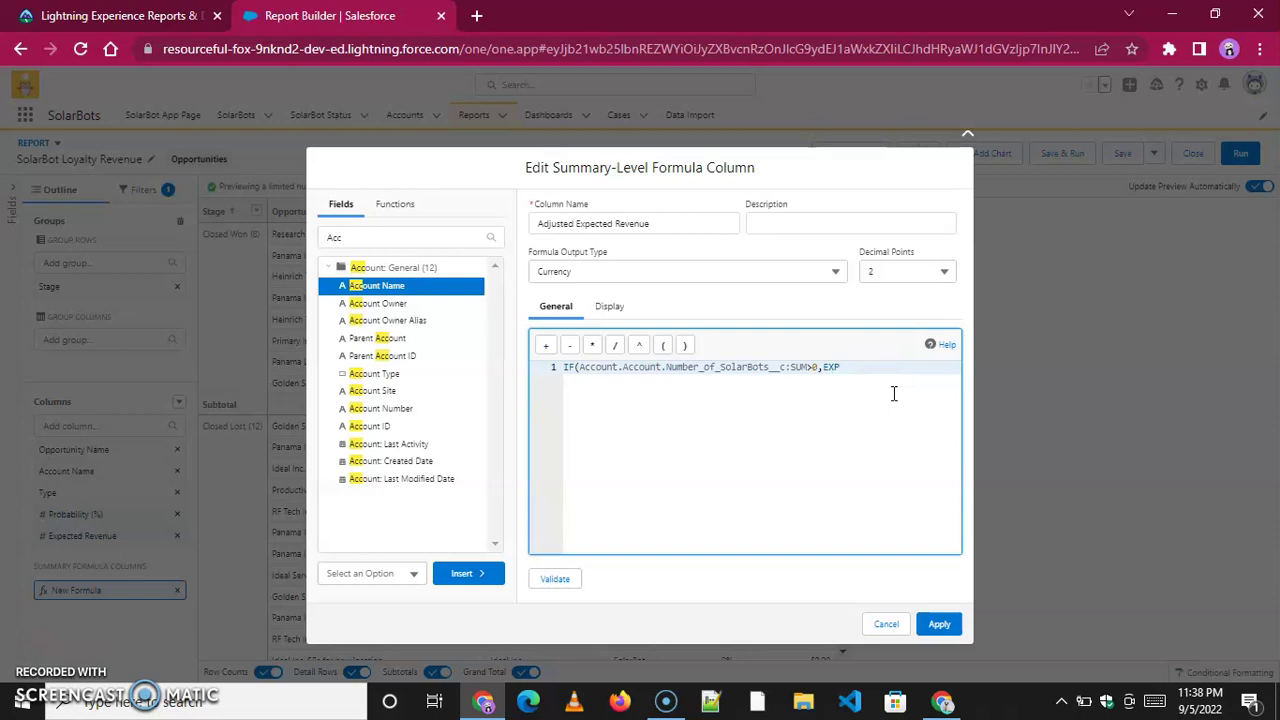
- Complete the IF function's value-if-true argument as EXP_AMOUNT:SUM*1.1, followed by a comma and the start of the last argument
key(BackSpace)
text(P)
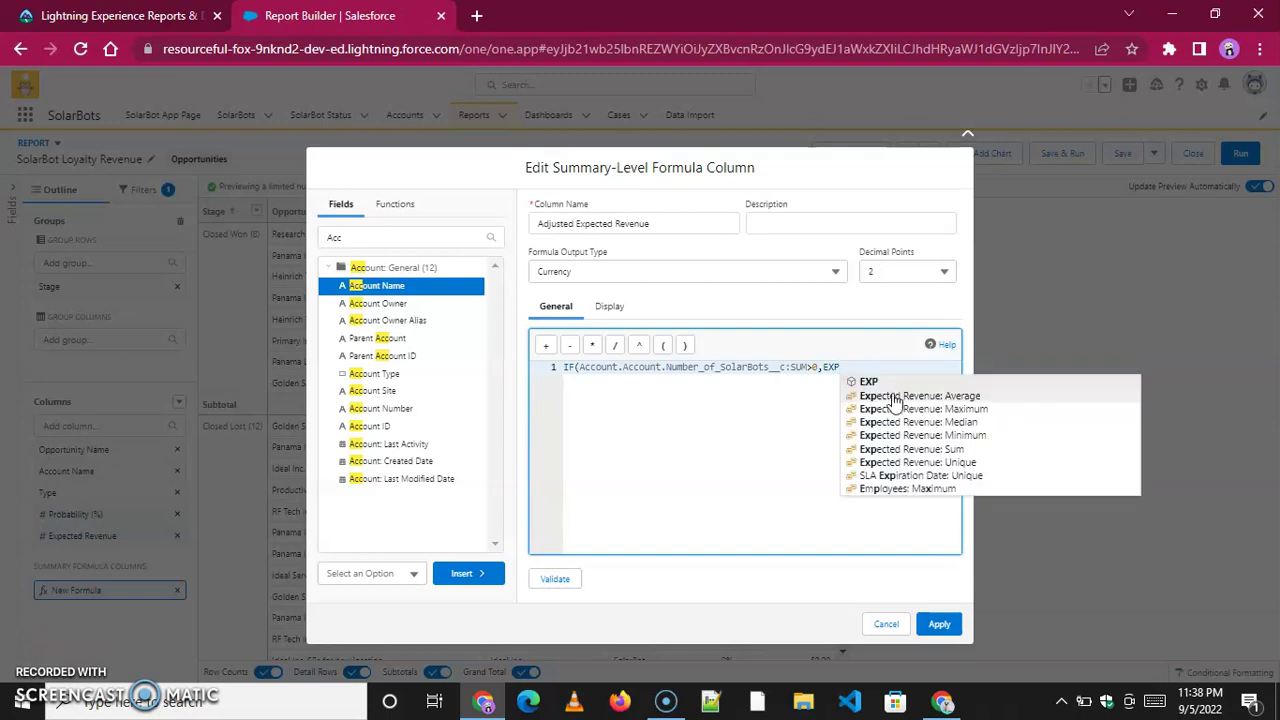
click(971, 413)
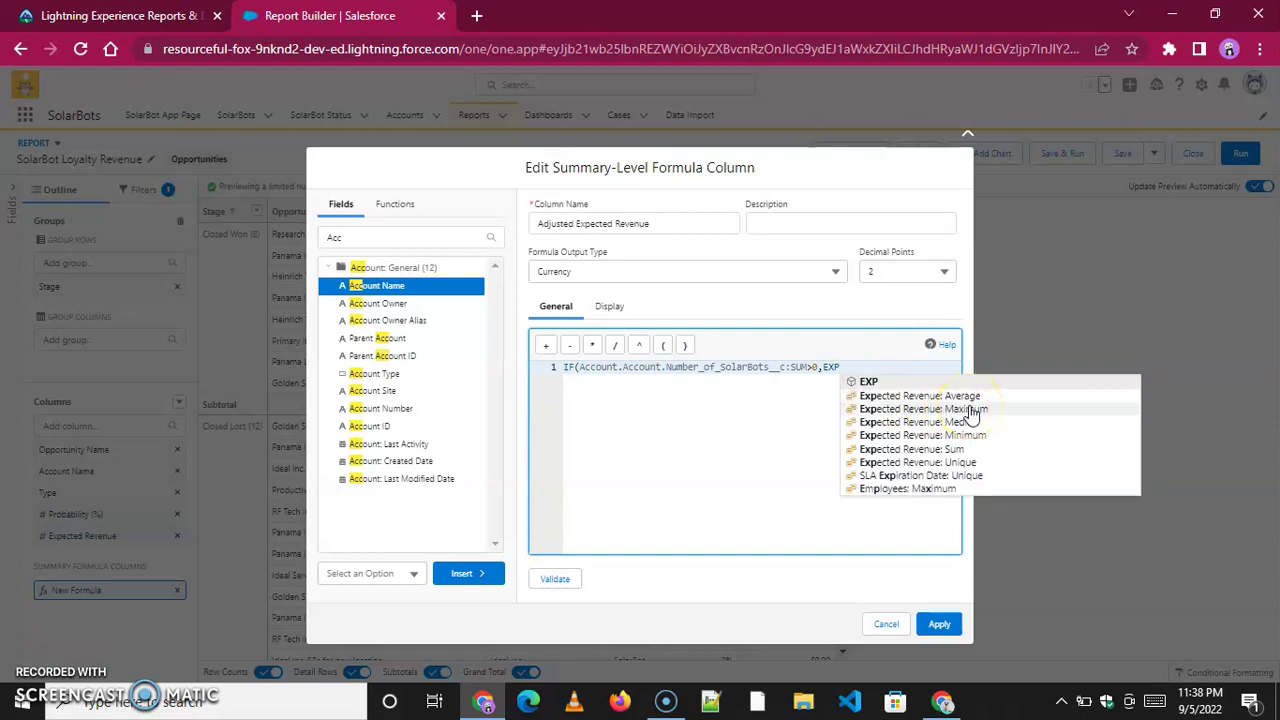
click(982, 428)
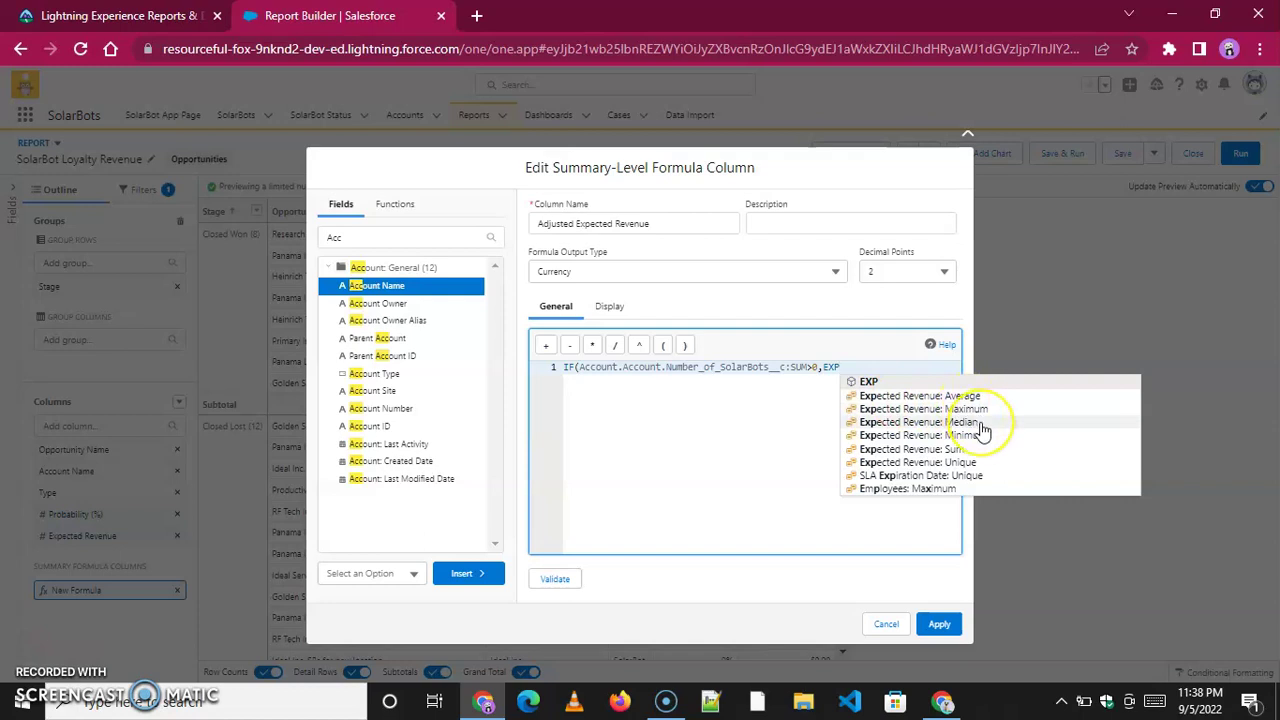
text(_)
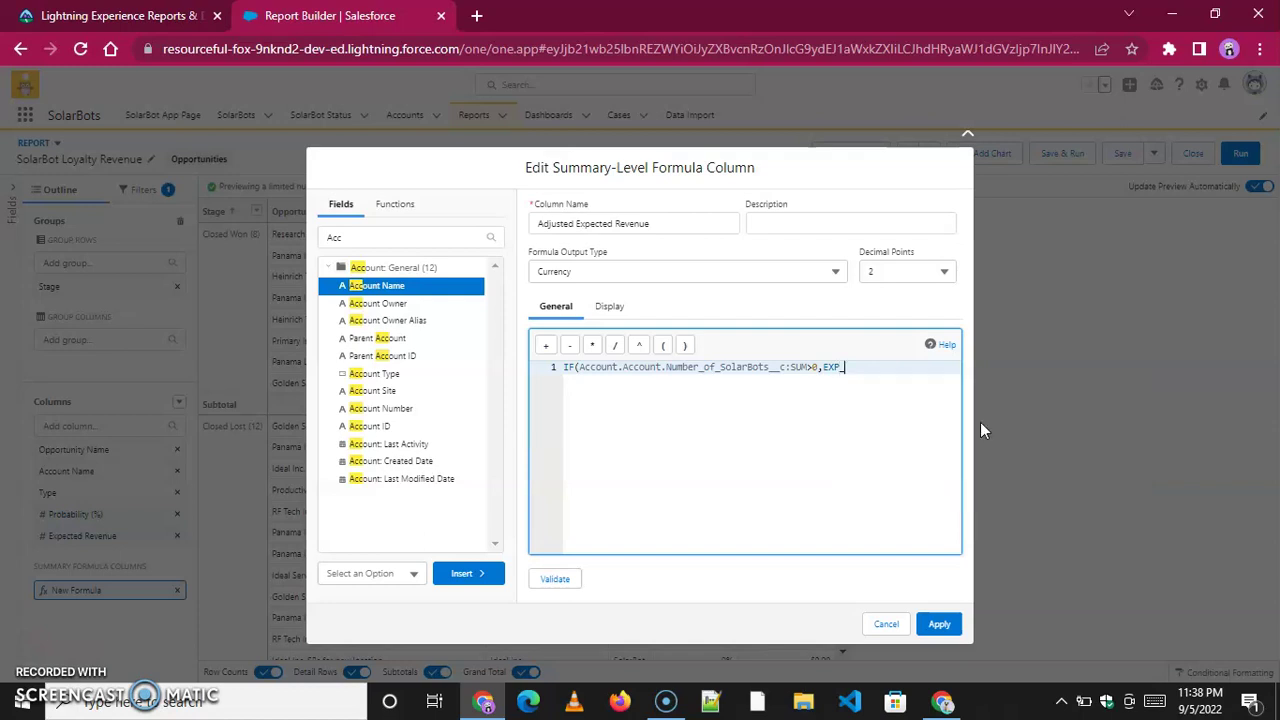
text(AMOUNT:SUM)
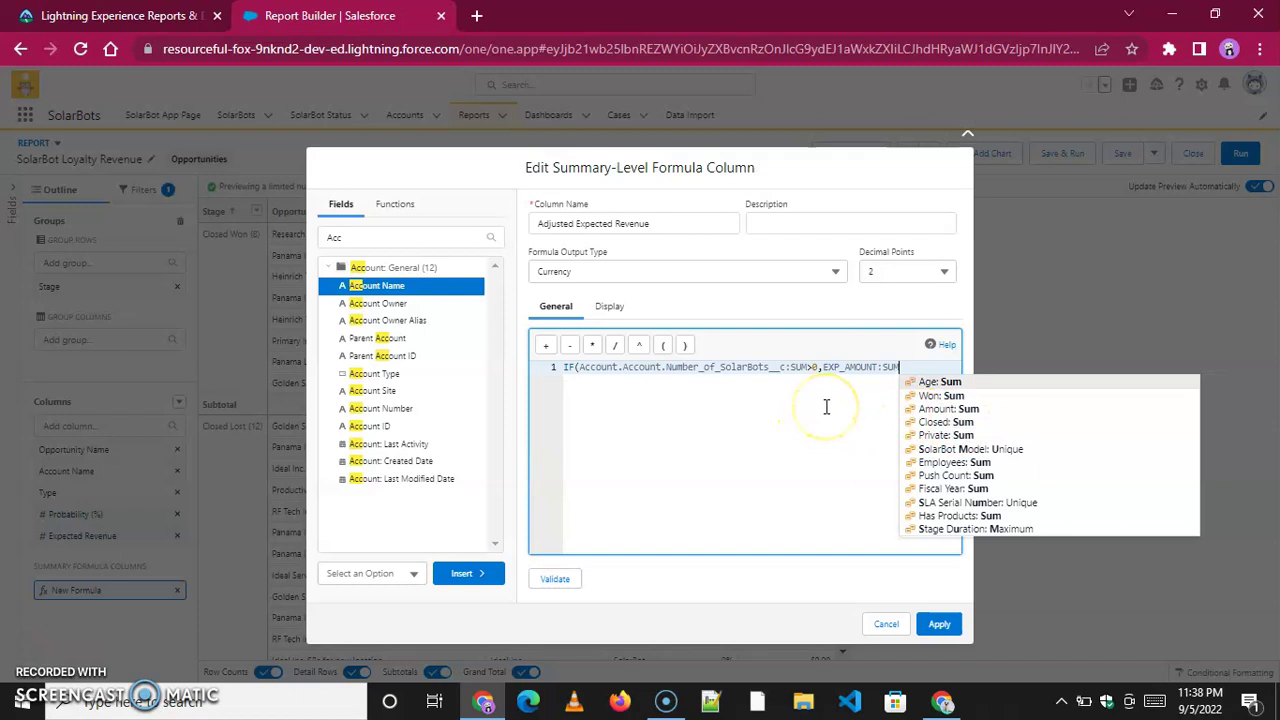
text(*)
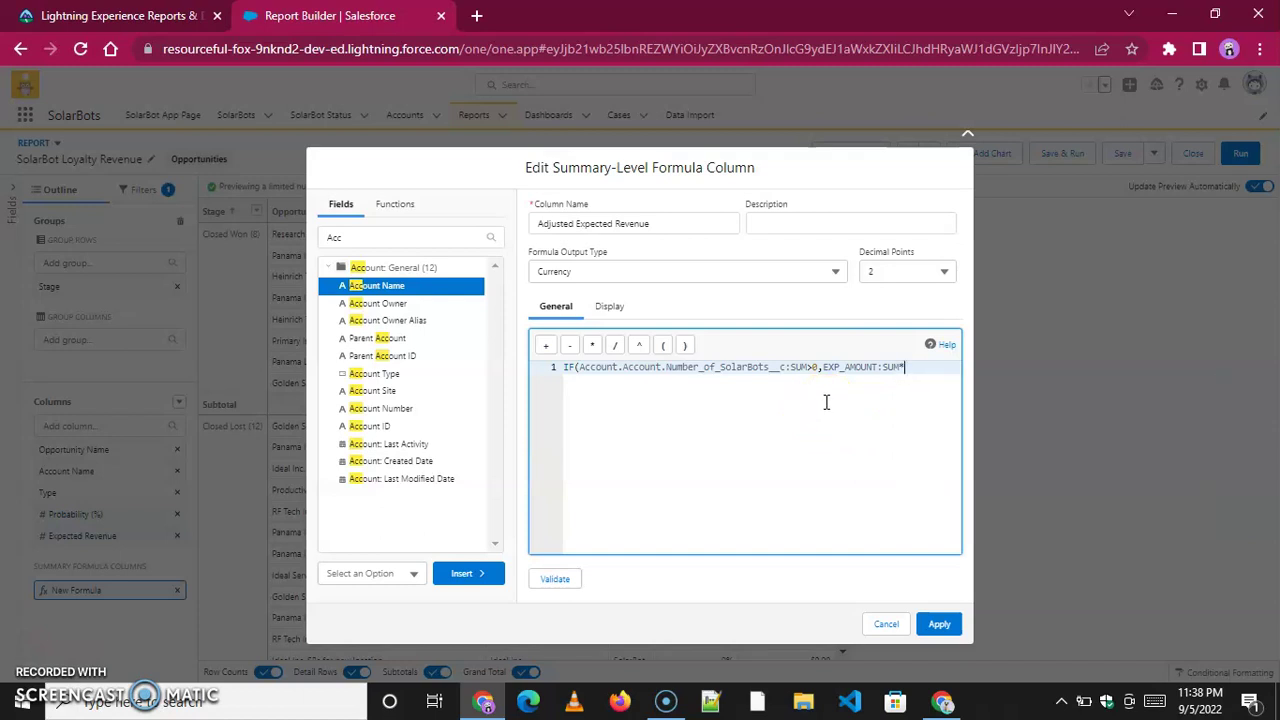
text(1.1,E)
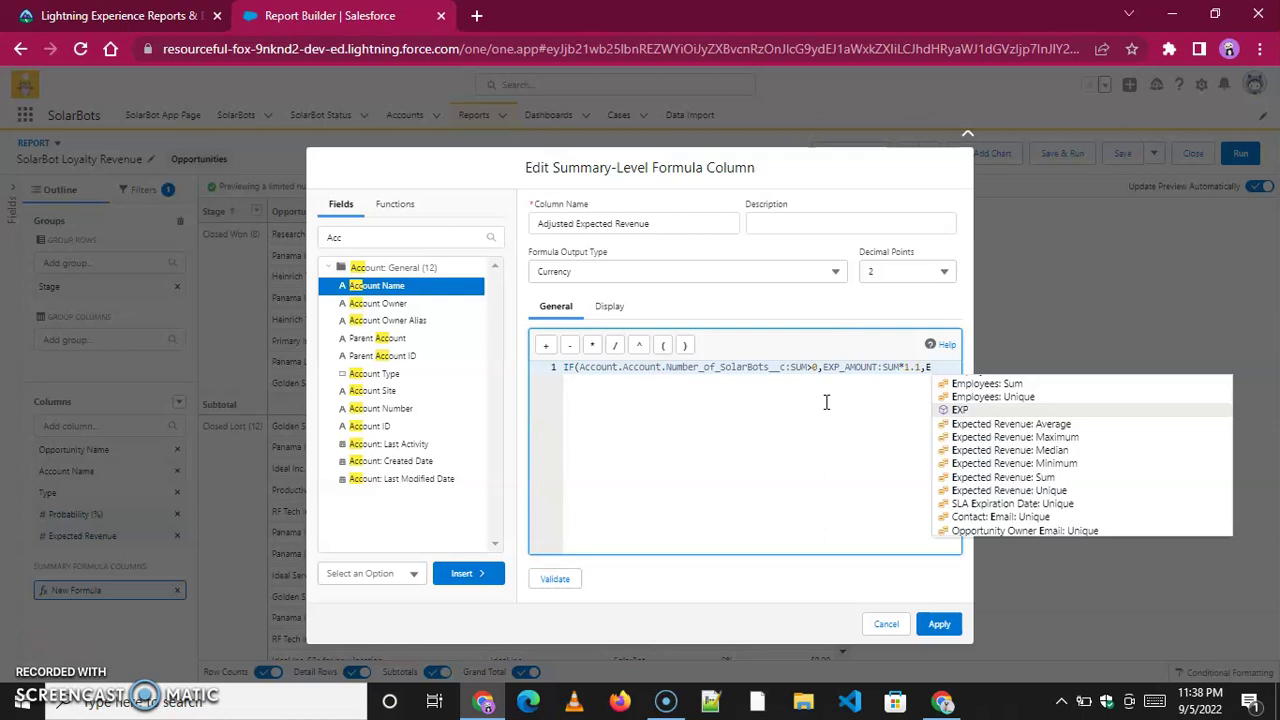
- Complete the value-if-false argument as EXP_AMOUNT:SUM with a closing parenthesis, and validate the formula
text(XP)
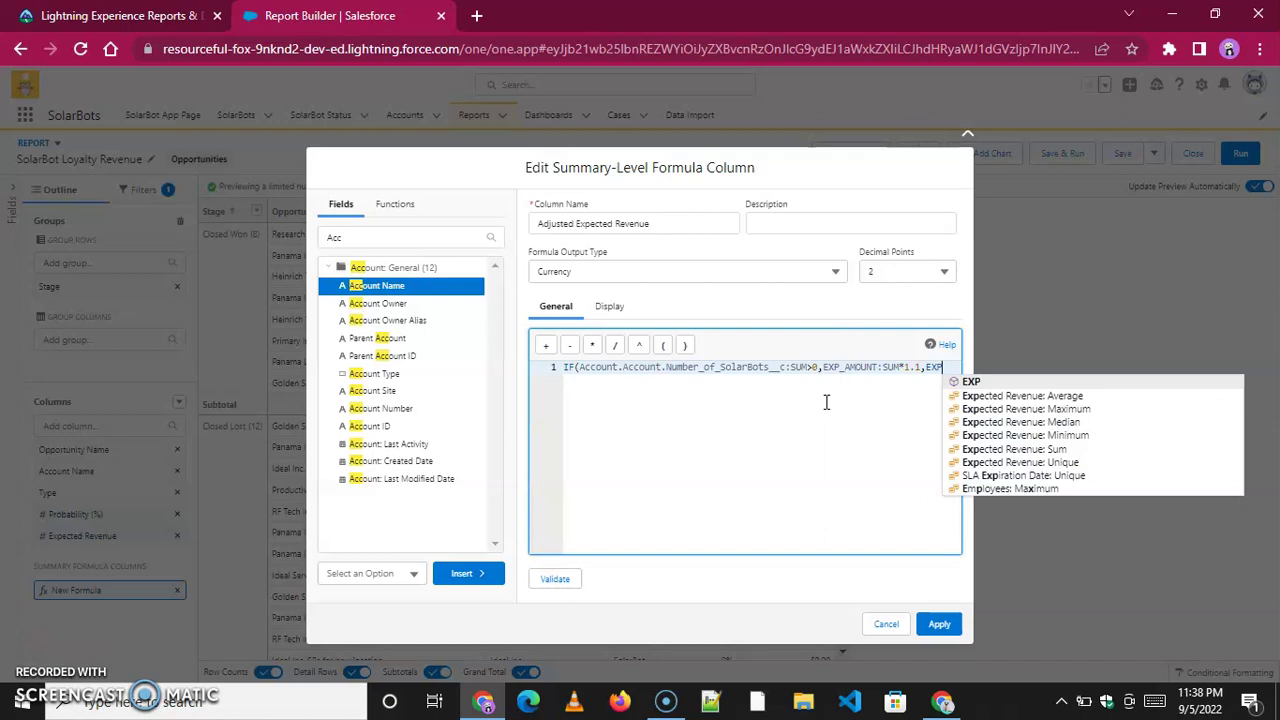
text(_)
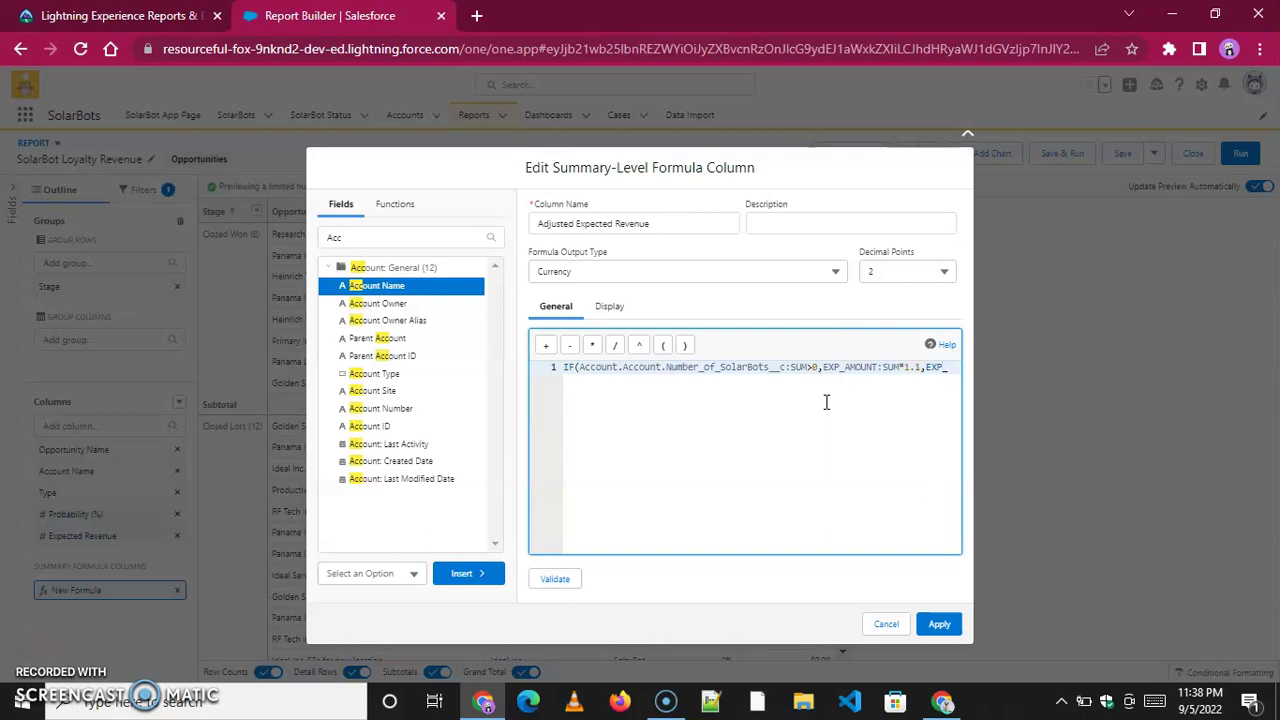
text(AMOUNT)
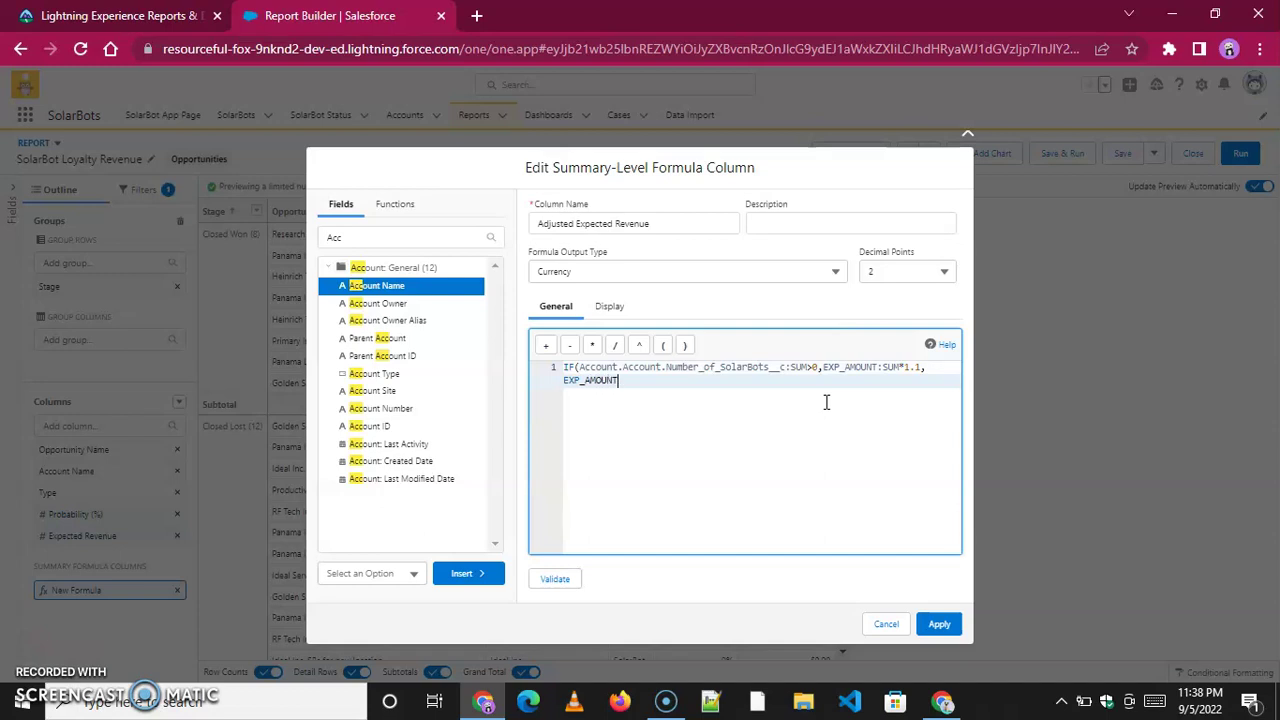
text(:SUM)
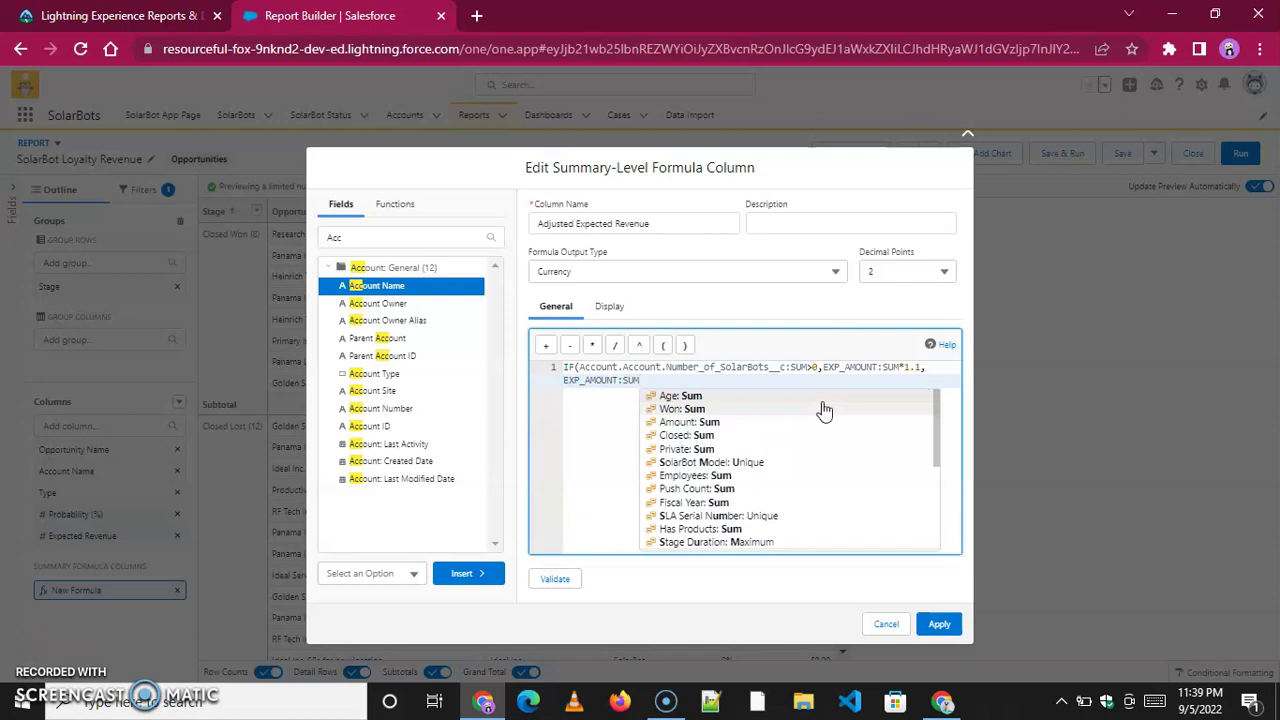
text())
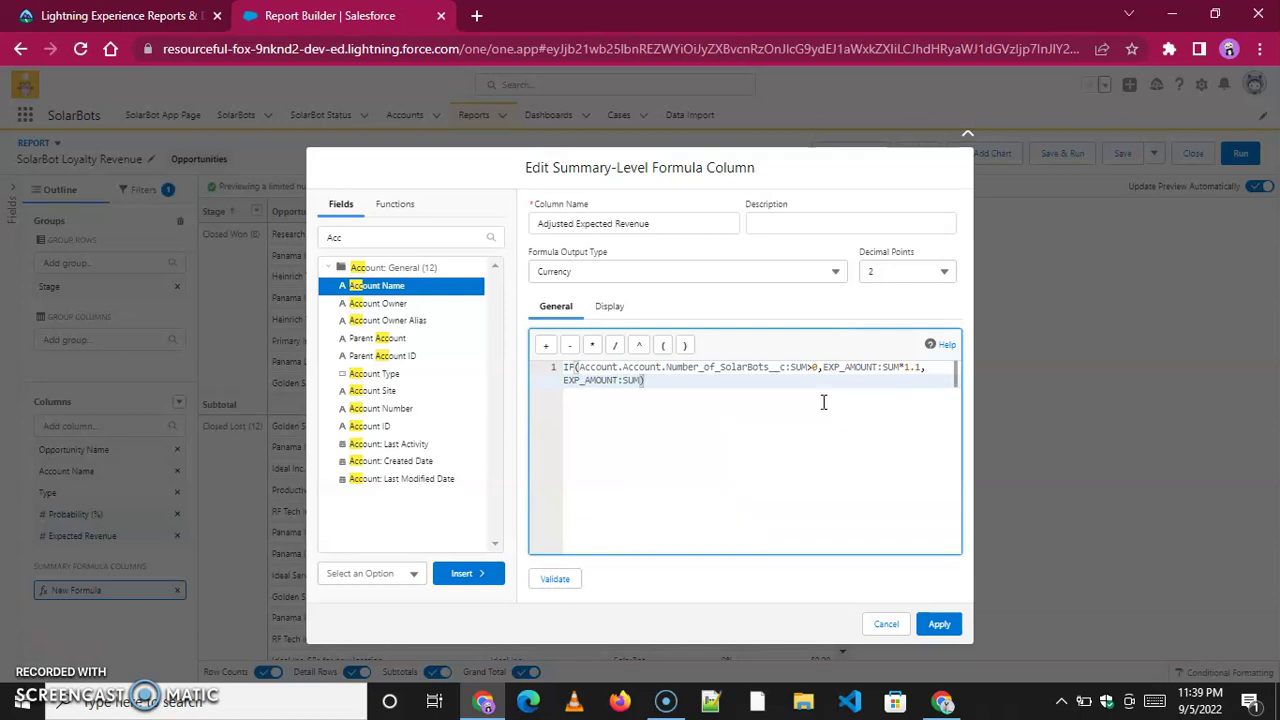
click(703, 469)
click(548, 580)
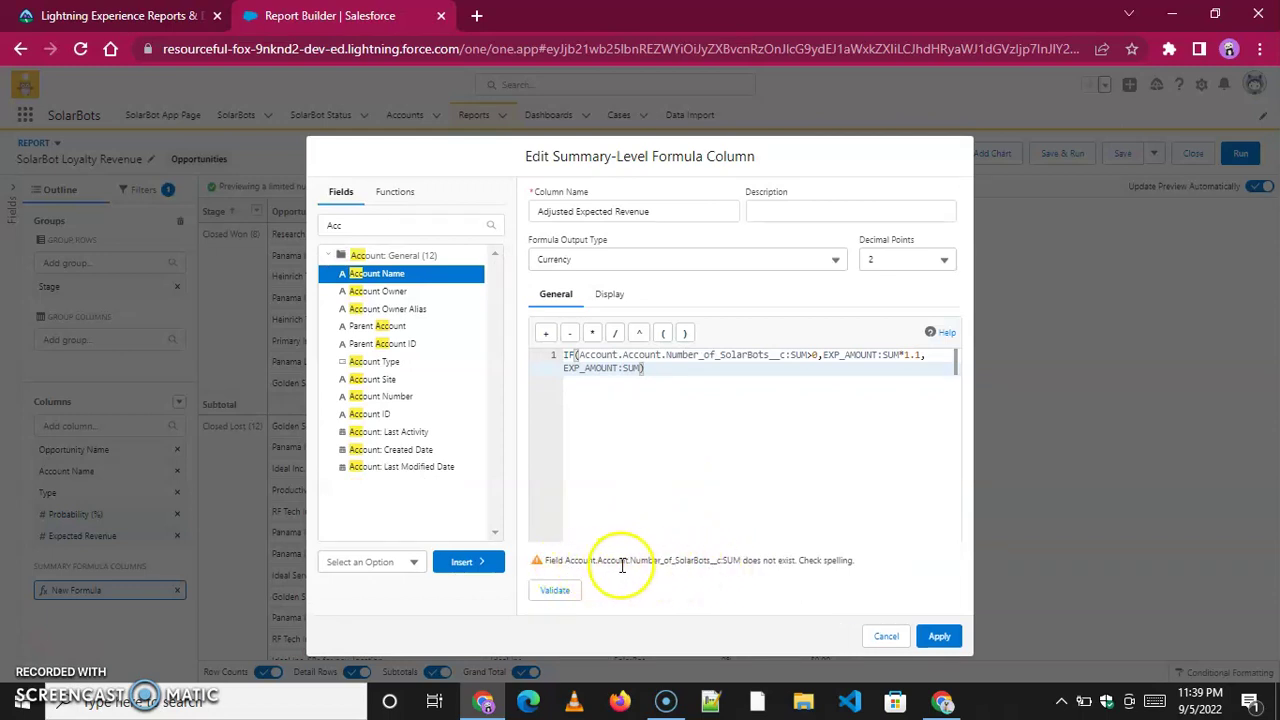
- Remove the duplicate "Account." prefix so the logical test reads Account.Number_of_SolarBots__c:SUM>0
click(618, 355)
key(BackSpace)
key(BackSpace)
key(BackSpace)
key(BackSpace)
key(BackSpace)
key(BackSpace)
key(BackSpace)
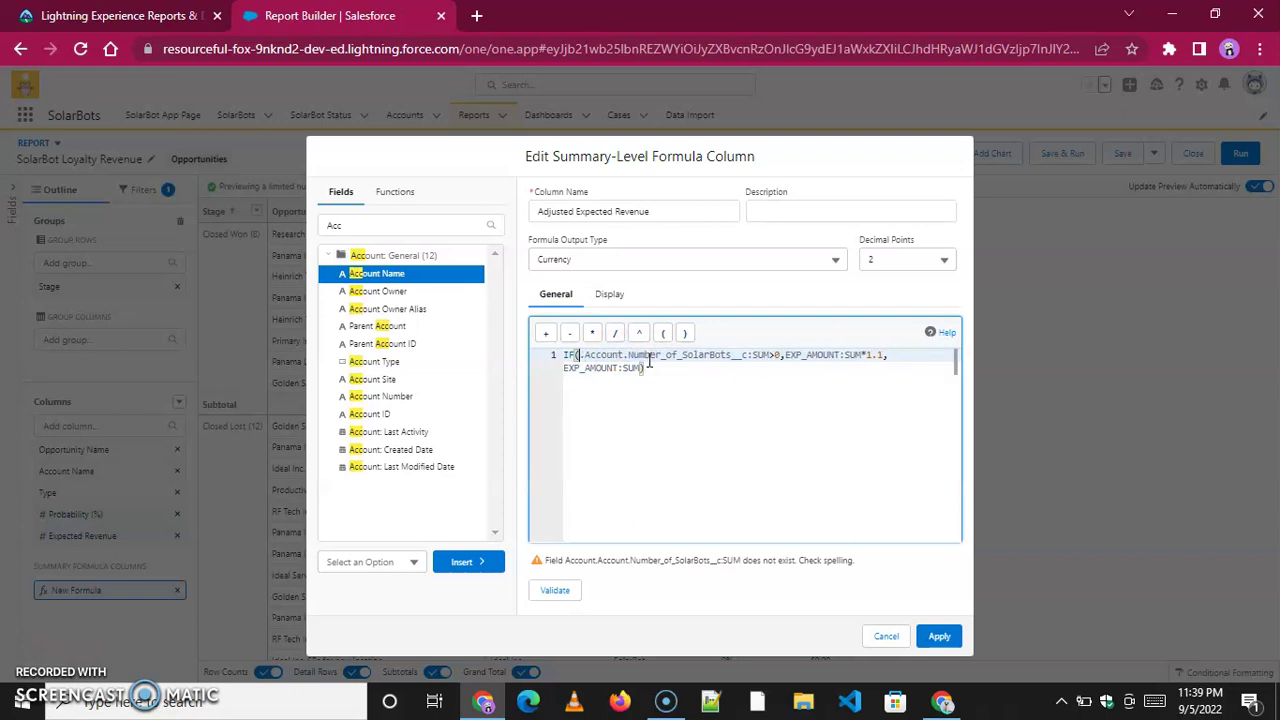
key(Delete)
click(645, 401)
key(BackSpace)
text(()
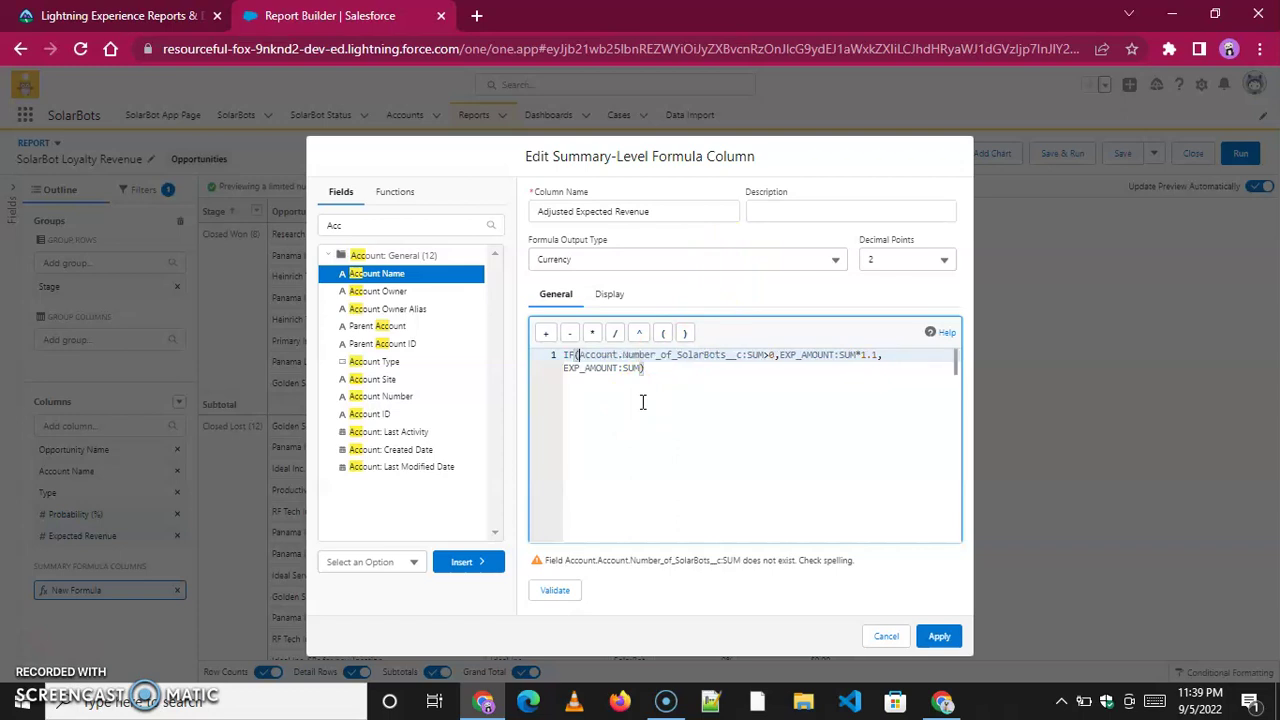
- Validate the corrected formula and apply the Adjusted Expected Revenue column, keeping it displayed at All Summary Levels
click(555, 591)
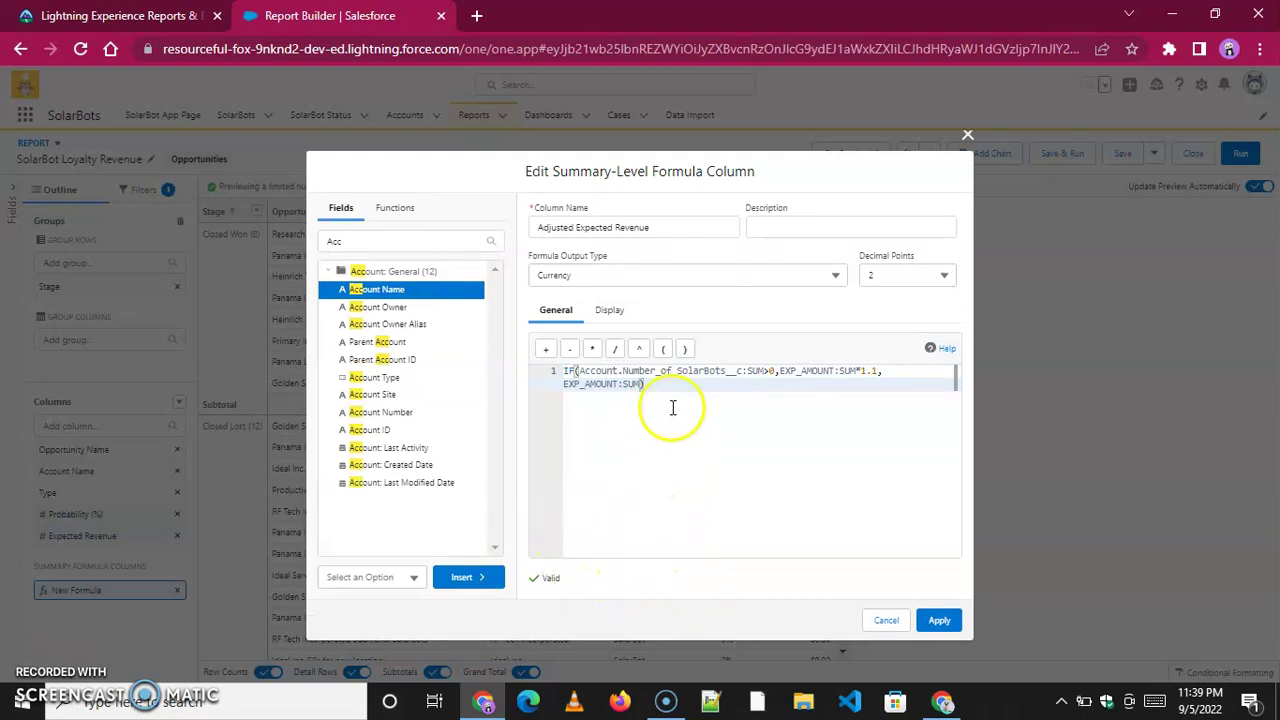
click(610, 318)
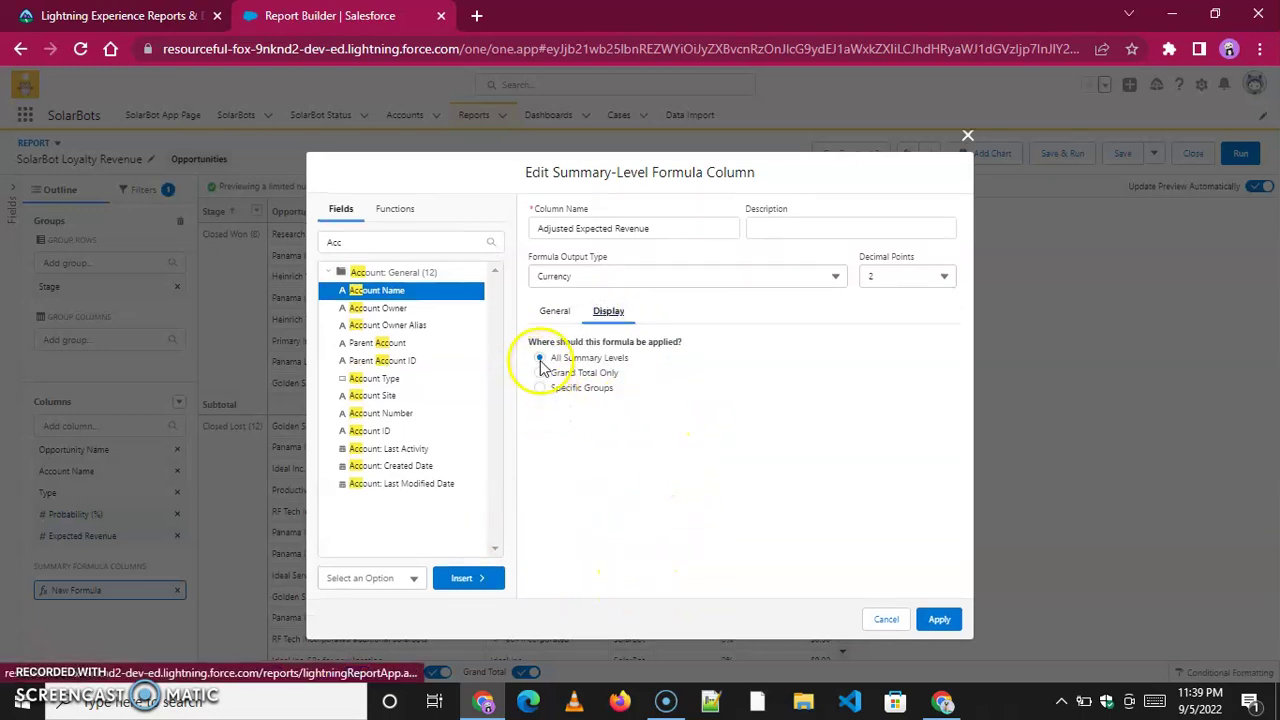
click(938, 620)
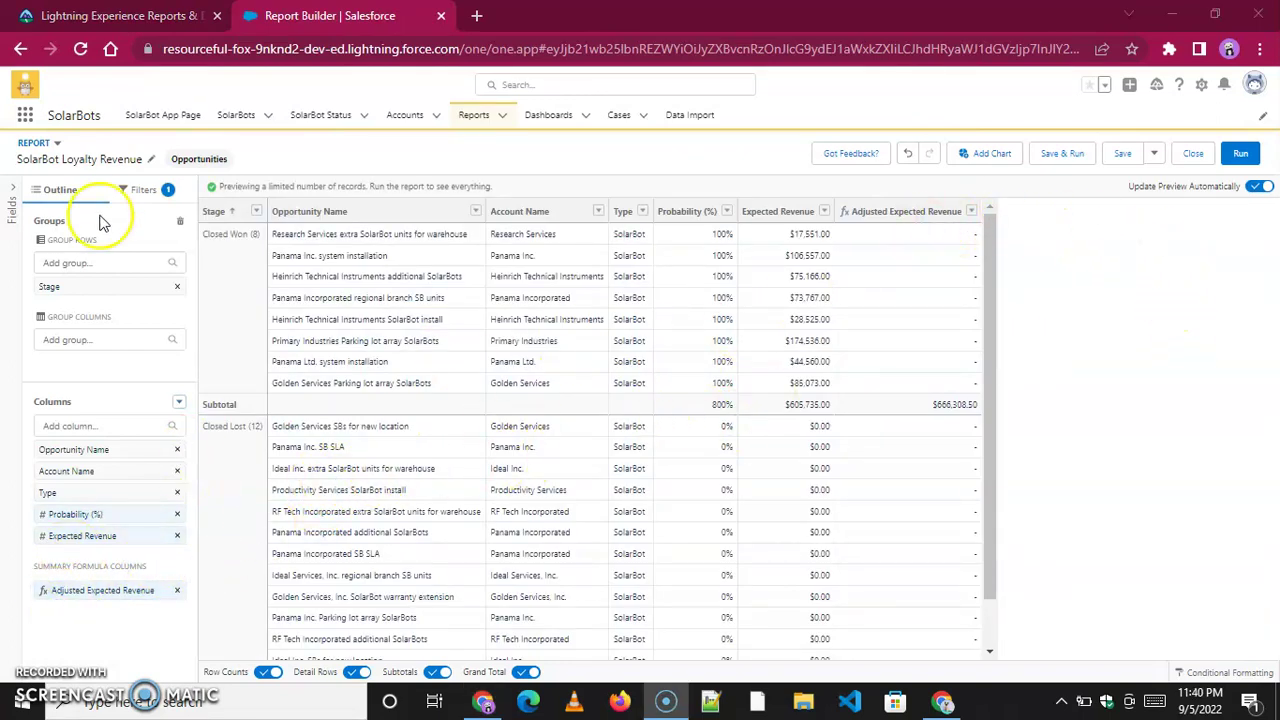
- Set the report's Close Date filter range to All Time and apply it
click(140, 192)
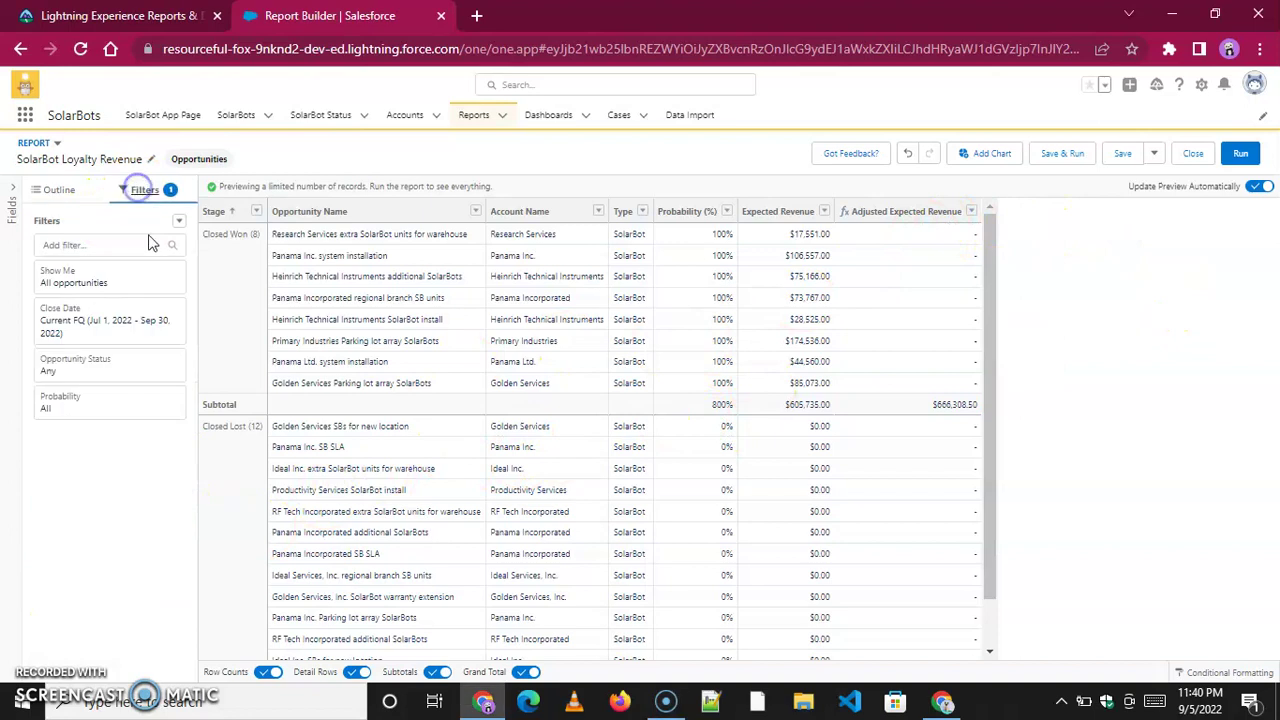
click(118, 321)
click(262, 352)
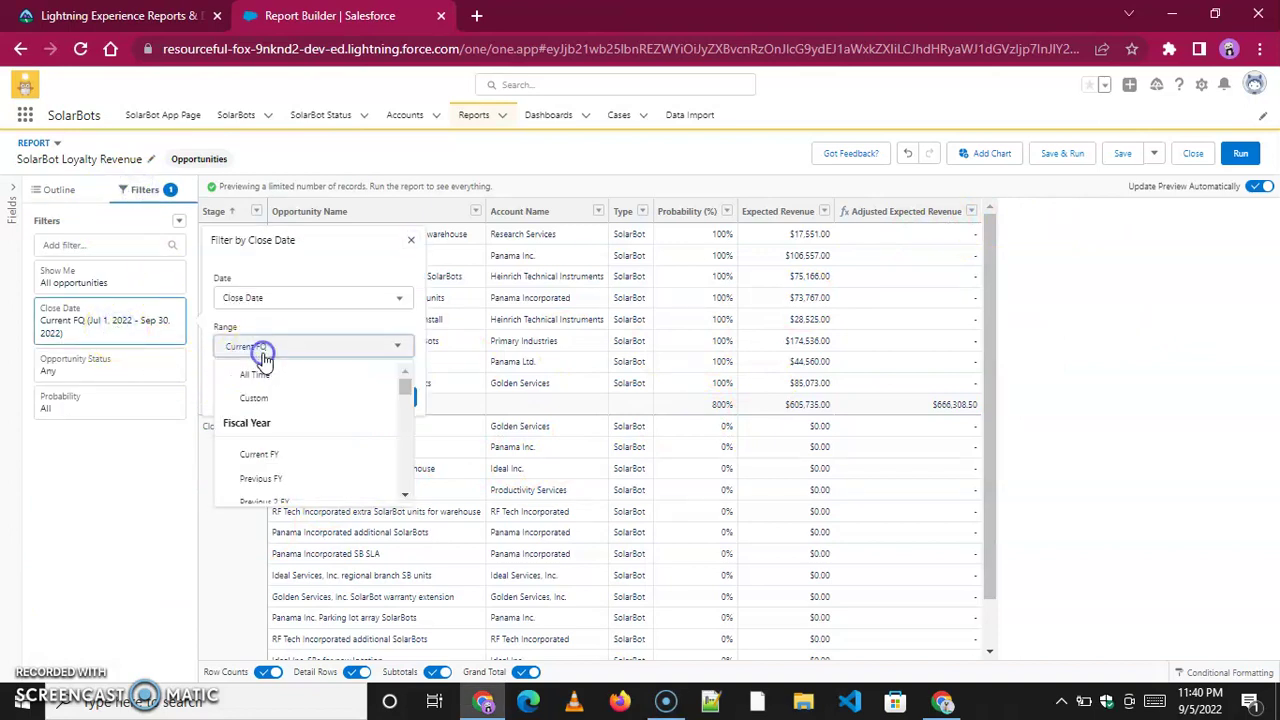
click(263, 370)
click(397, 398)
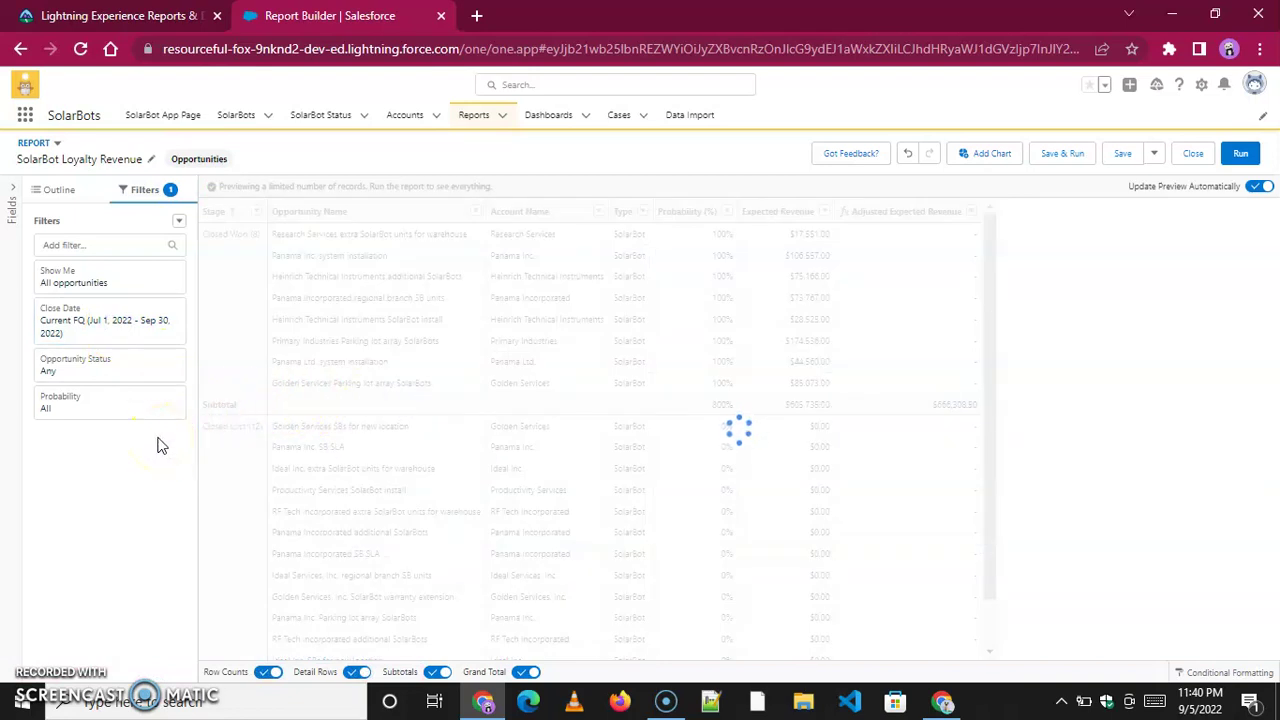
scroll(700, 541, down, 5)
scroll(780, 543, up, 5)
- Save and run the SolarBot Loyalty Revenue report, storing it in the SolarBot Executive Reports folder with a generated unique name
click(1055, 155)
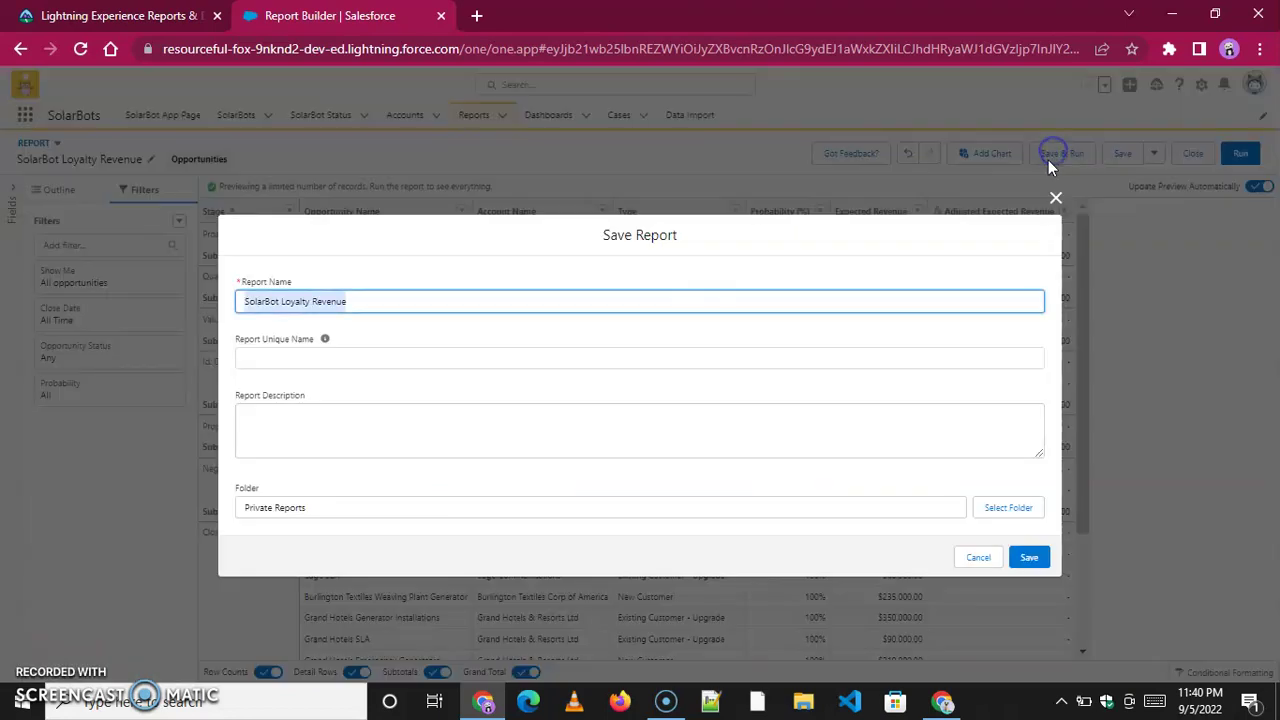
click(275, 352)
click(252, 302)
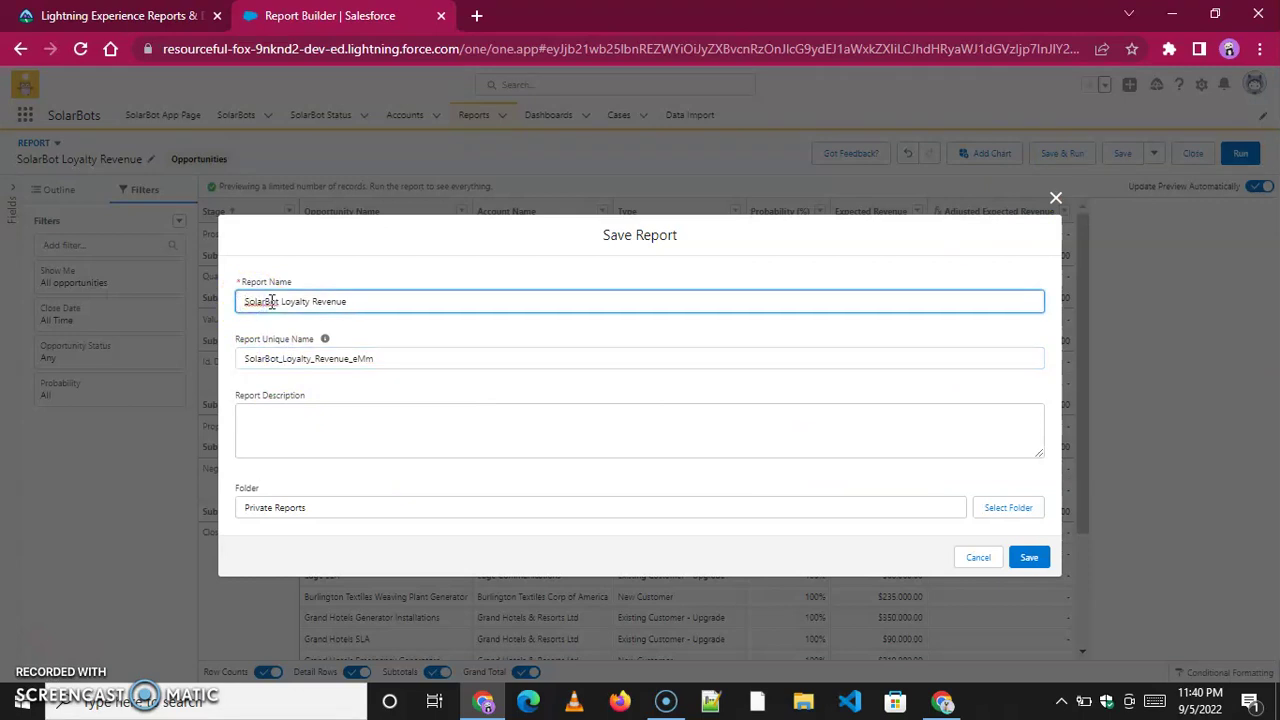
click(1012, 508)
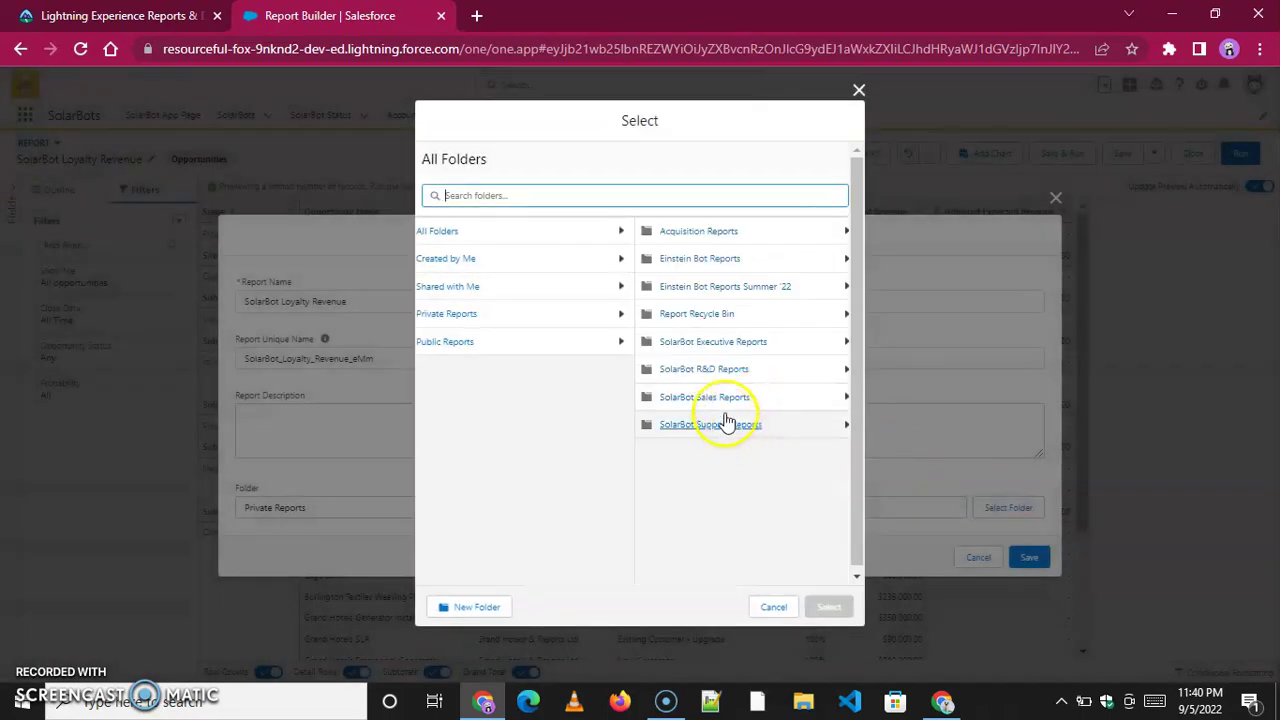
click(722, 345)
click(817, 607)
click(1033, 560)
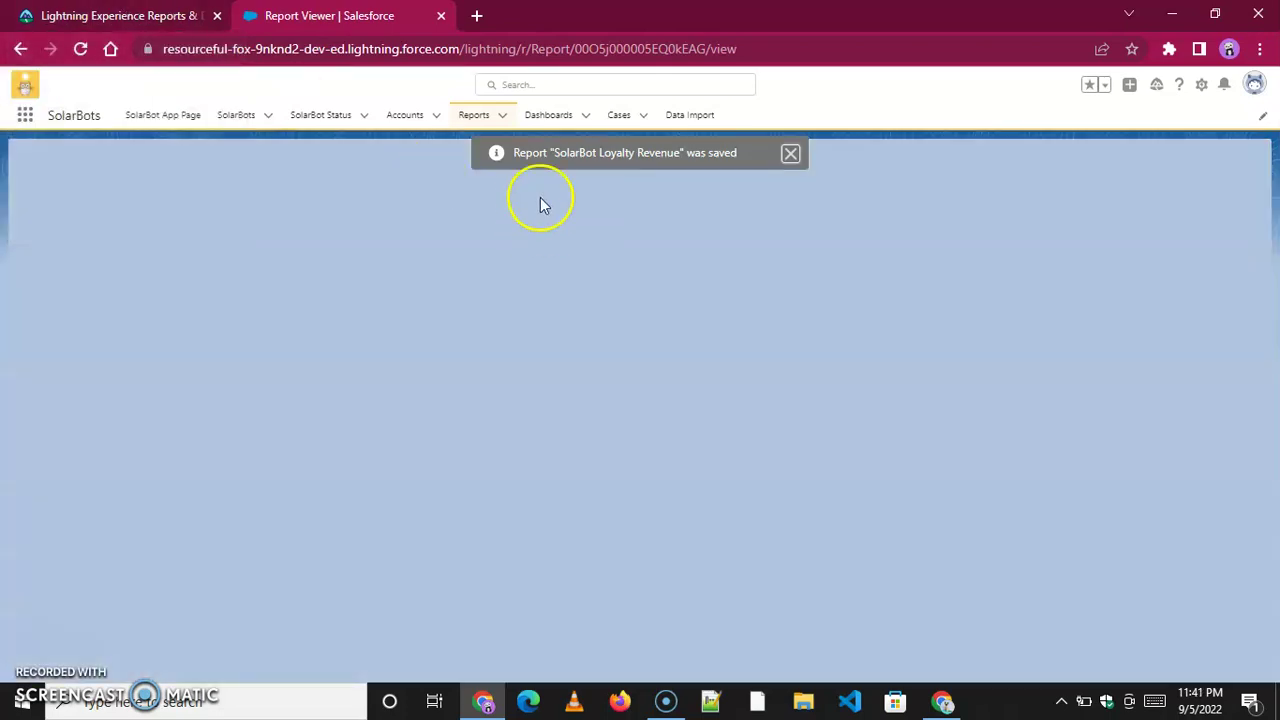
- Switch to the Trailhead superbadge page and submit challenge 6, Create a report for the Executive team, for checking
click(135, 17)
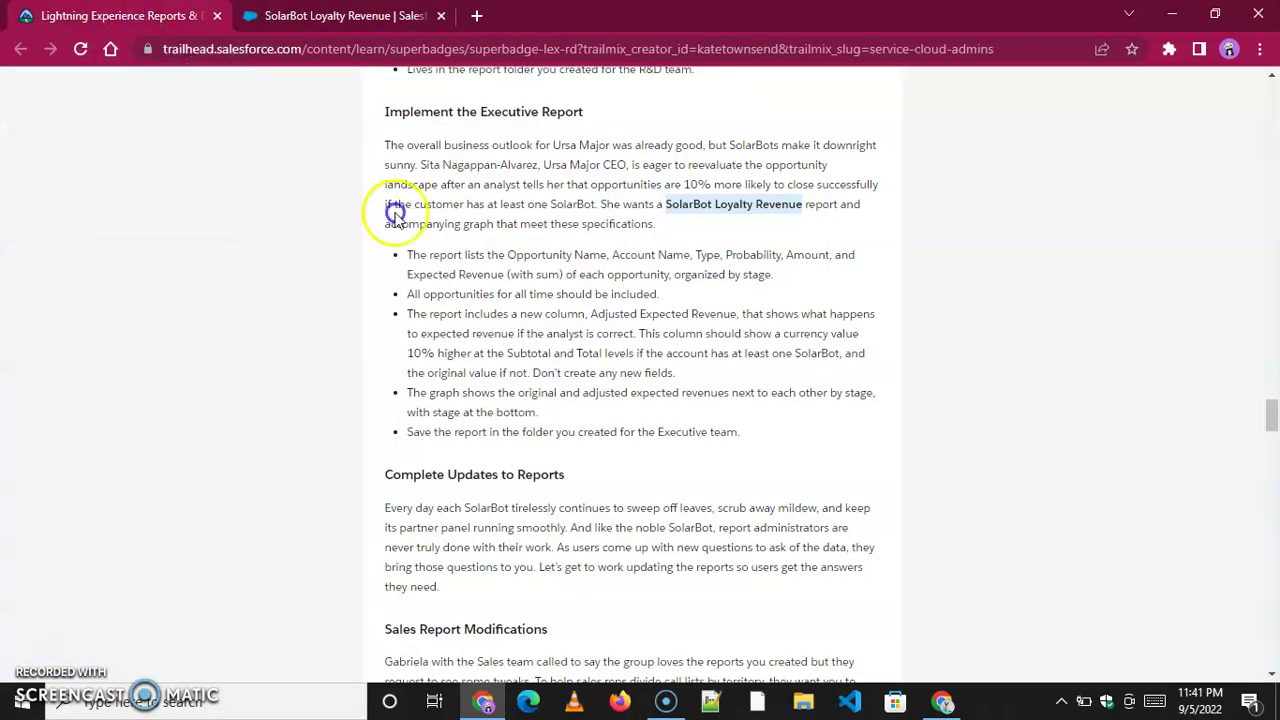
drag(1273, 425, 1213, 622)
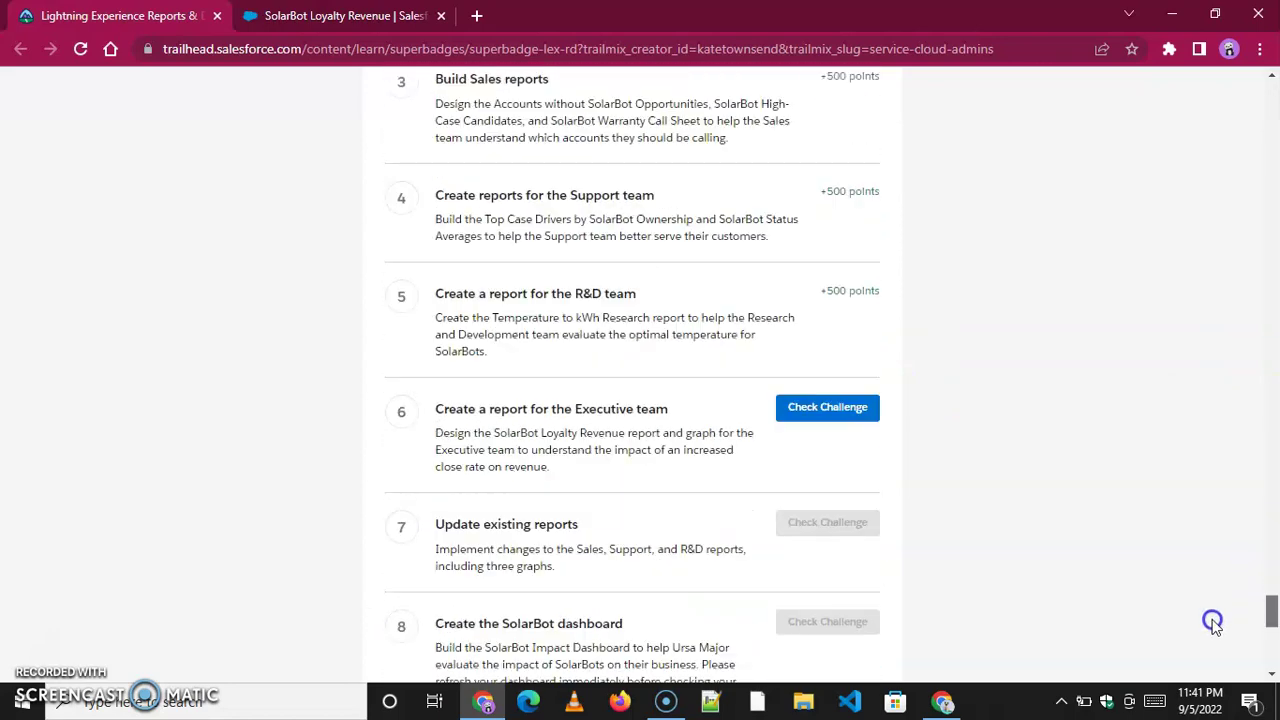
click(828, 408)
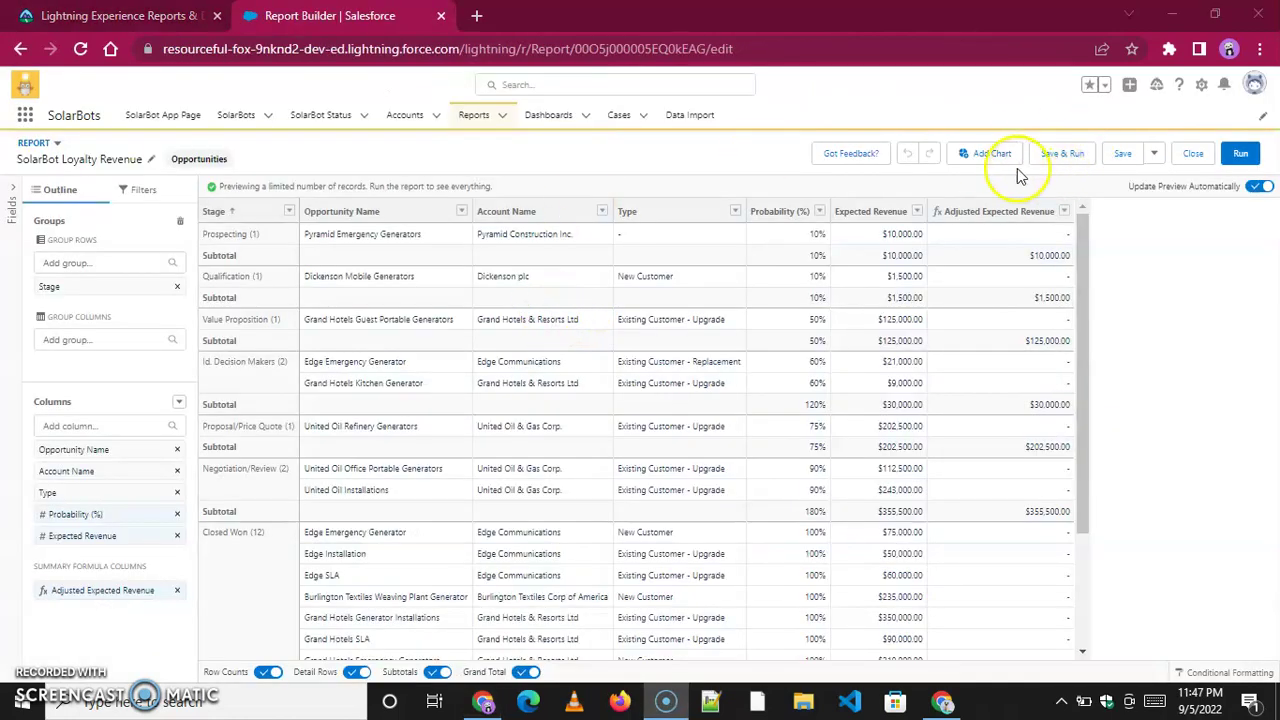
- Add a chart to the SolarBot Loyalty Revenue report, display it as a Column chart and title it Revenue Difference
click(987, 158)
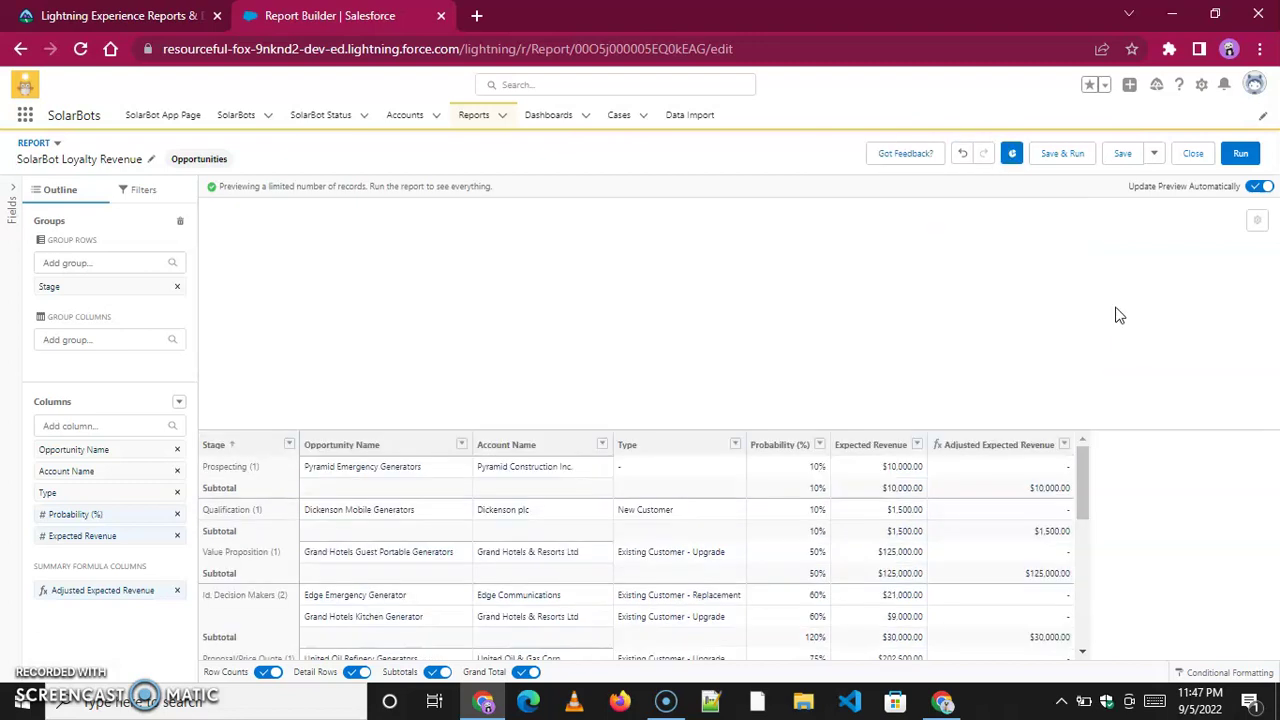
click(1258, 222)
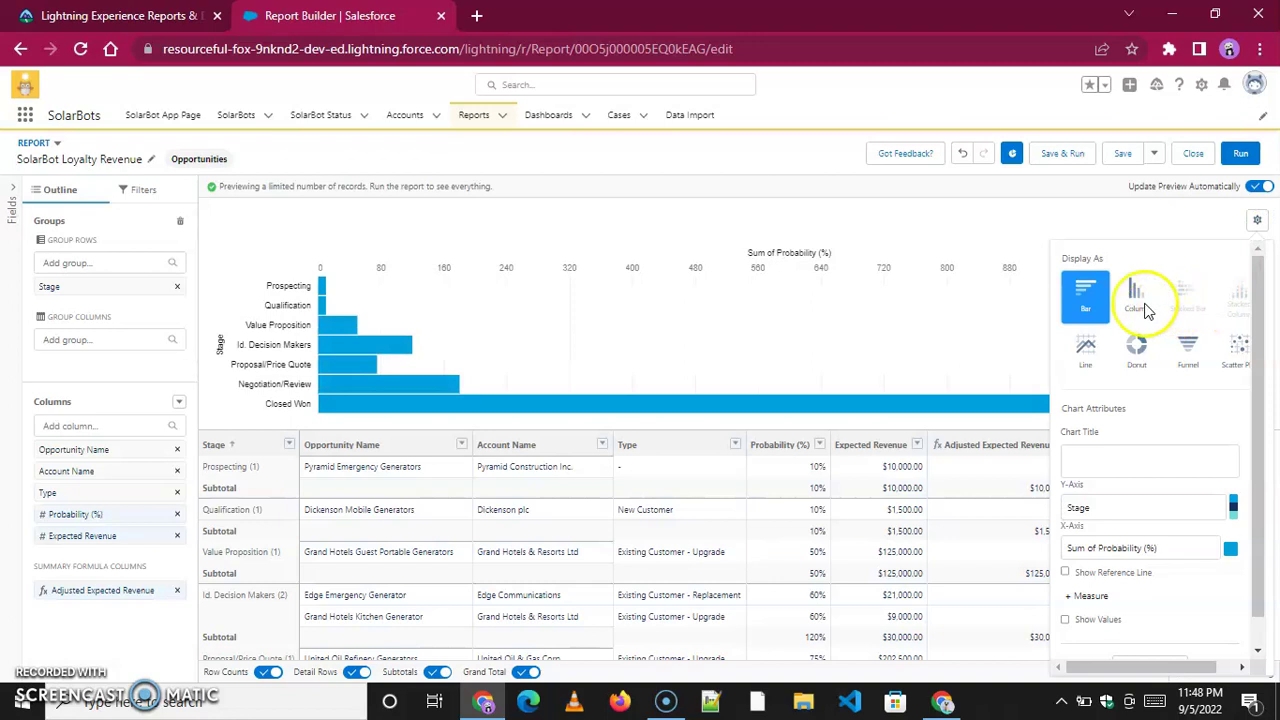
click(1187, 335)
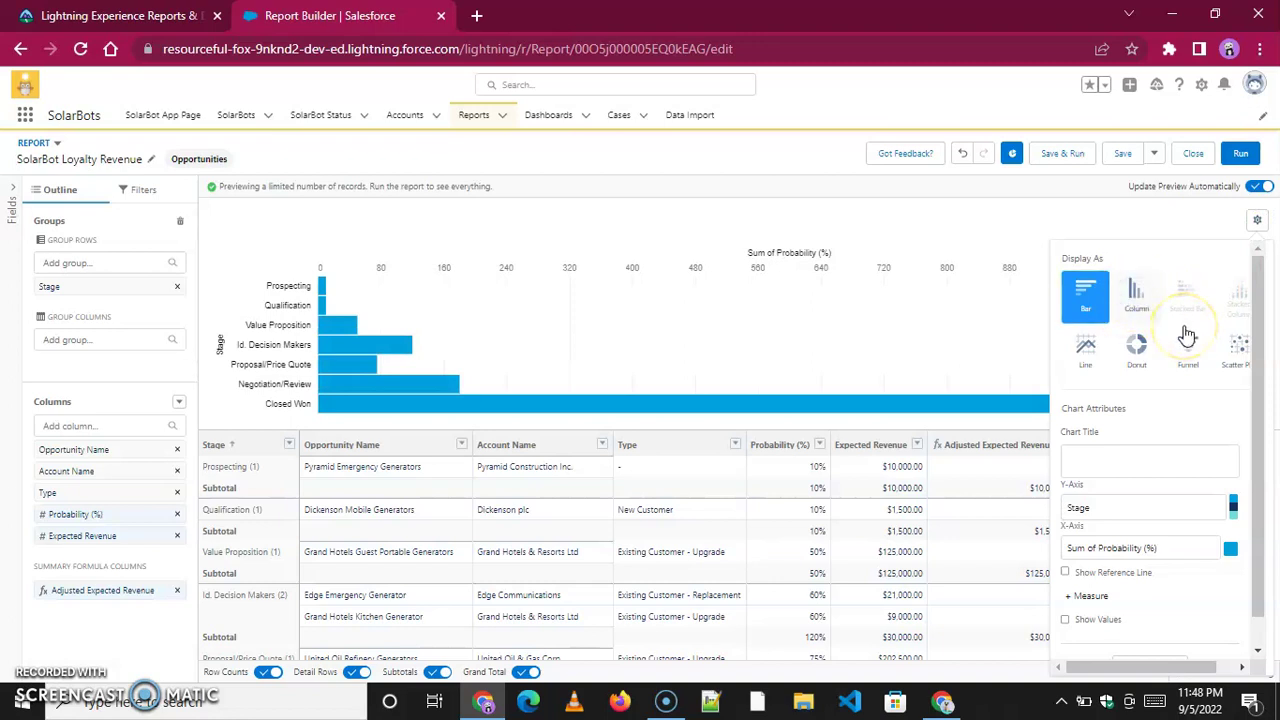
click(1138, 296)
click(1082, 461)
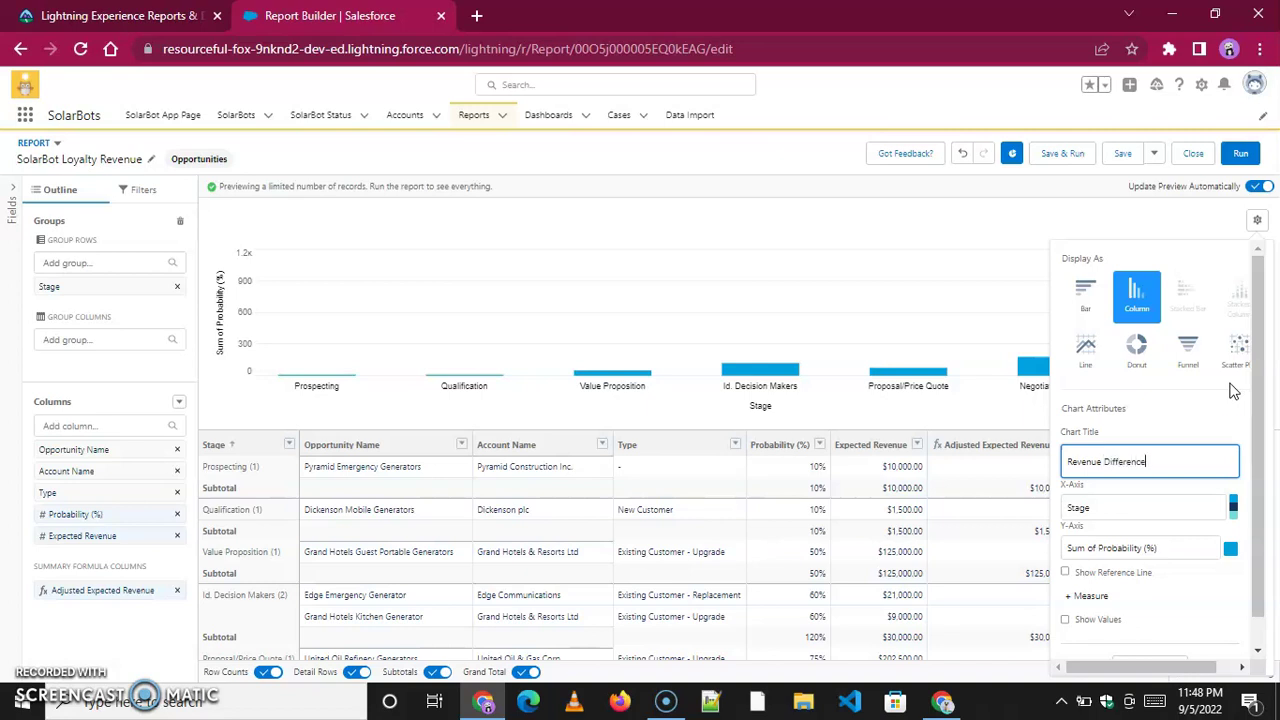
- Set the column chart's Y-axis to Adjusted Expected Revenue
click(1101, 553)
scroll(1120, 540, down, 1)
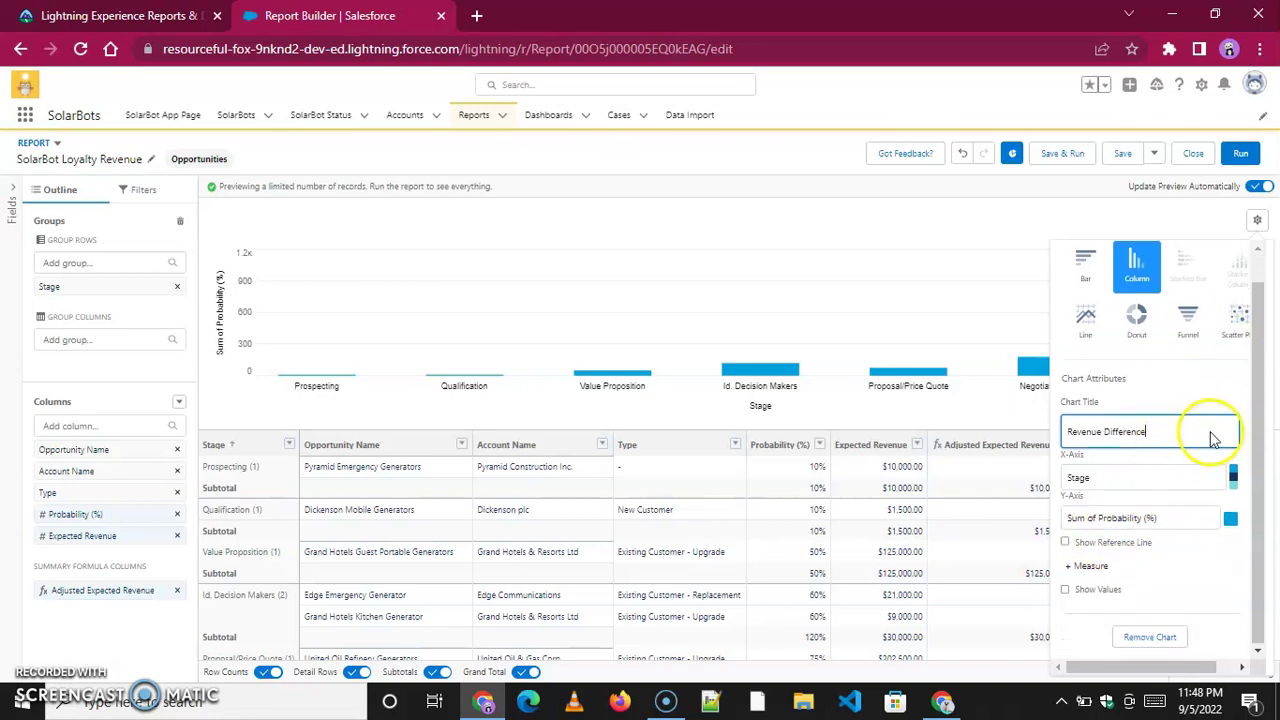
click(1101, 518)
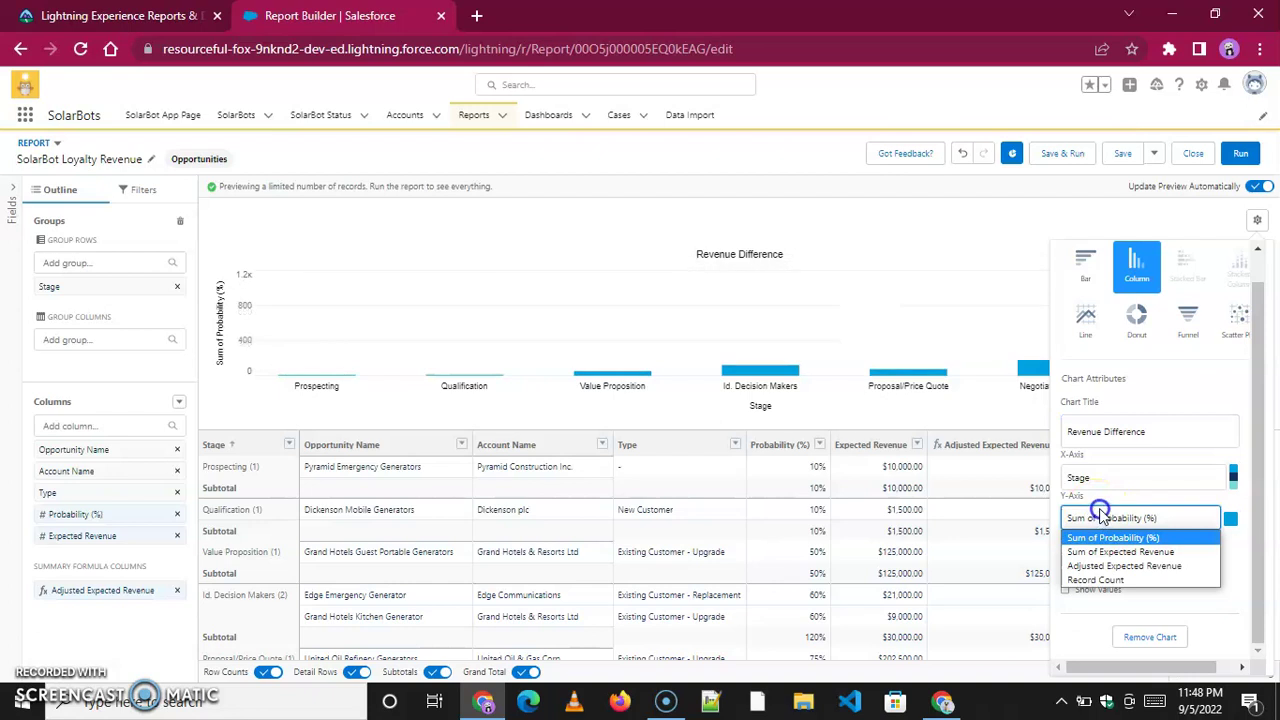
click(1114, 566)
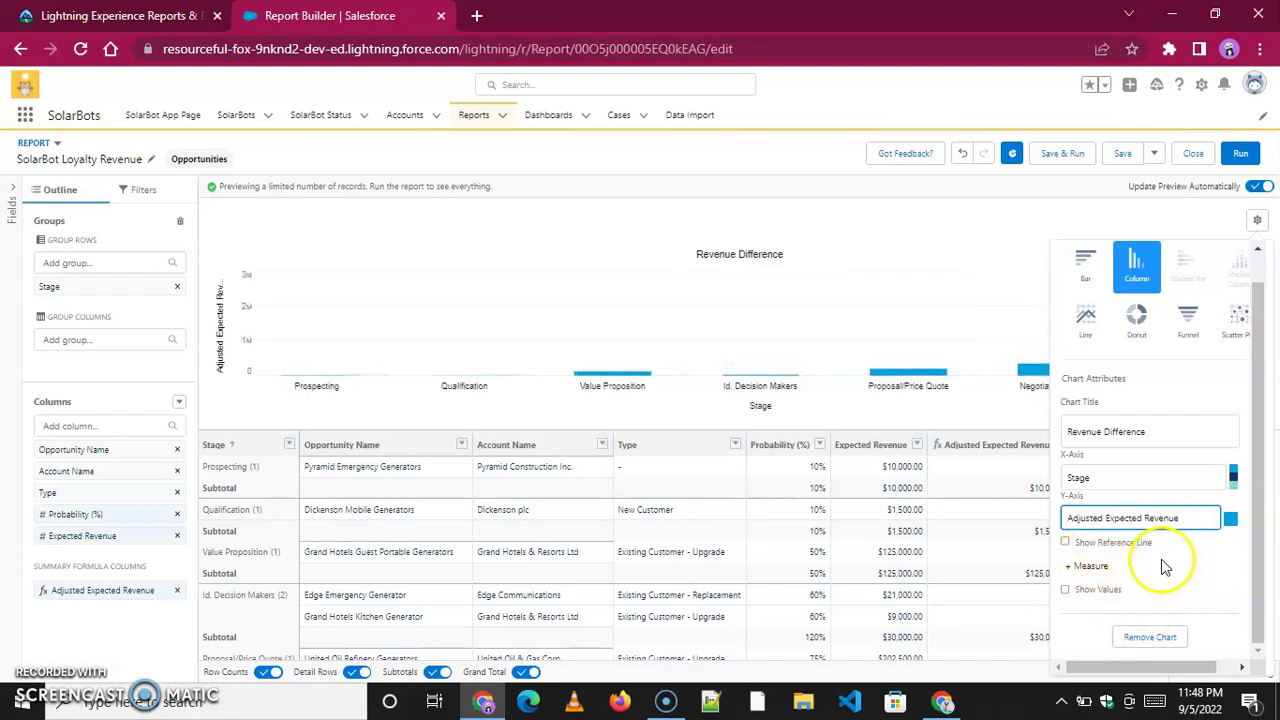
click(1066, 543)
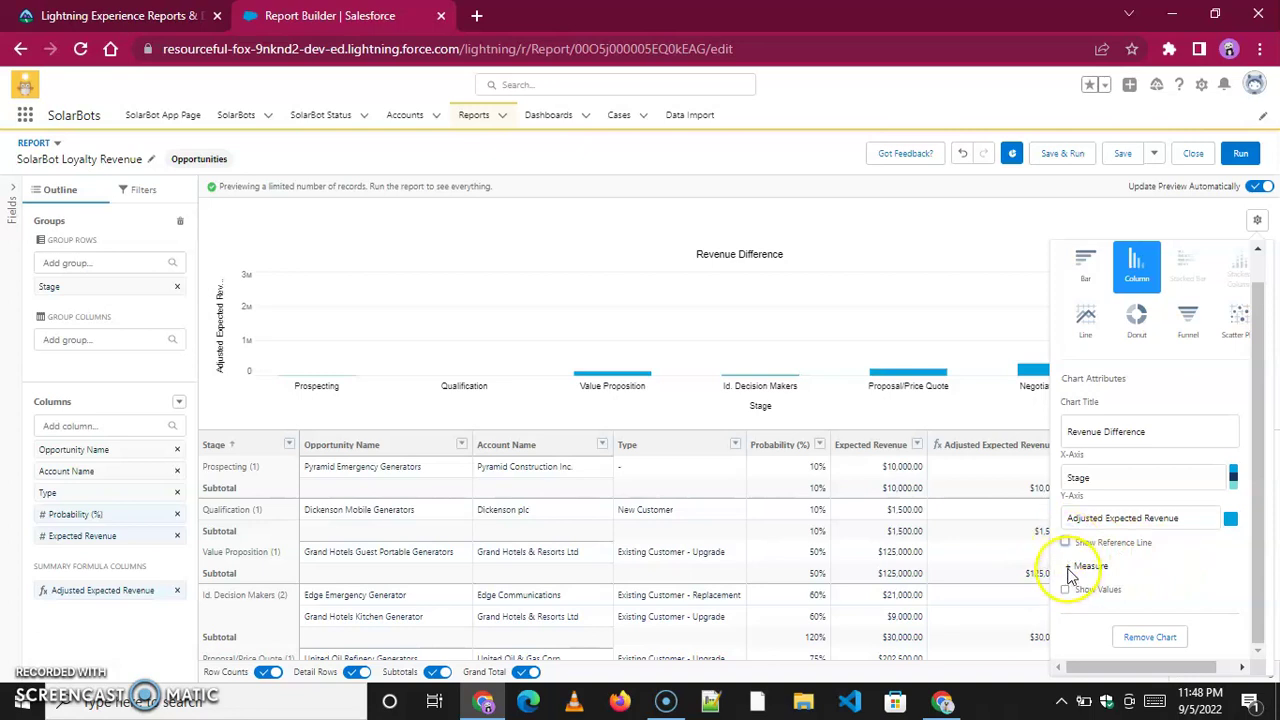